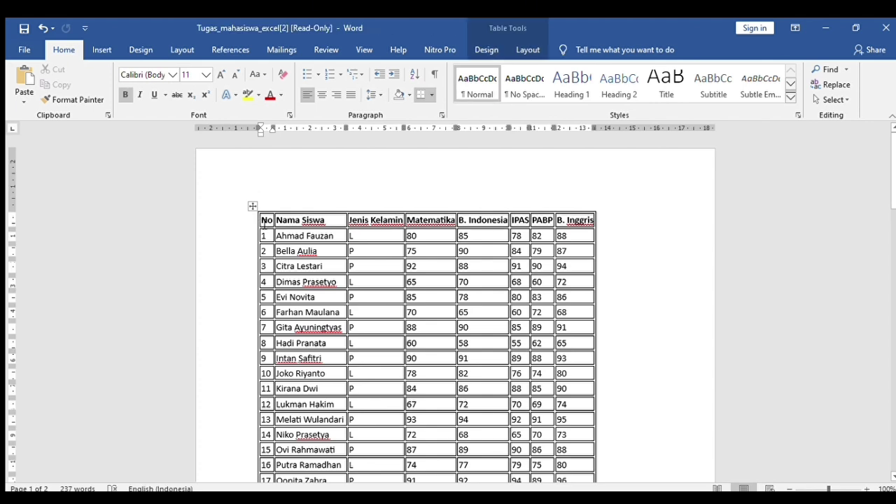
- Copy the whole student grade table from the Word document and paste it into cell A1 of a new blank Excel workbook
{"action": "key", "text": "ctrl+a"}
{"action": "key", "text": "ctrl+c"}
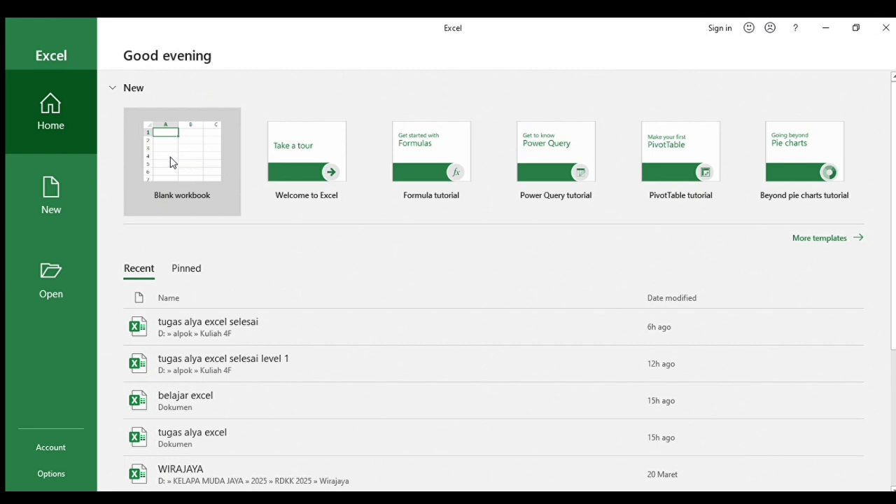
{"action": "left_click", "coordinate": [171, 161]}
{"action": "left_click", "coordinate": [62, 171]}
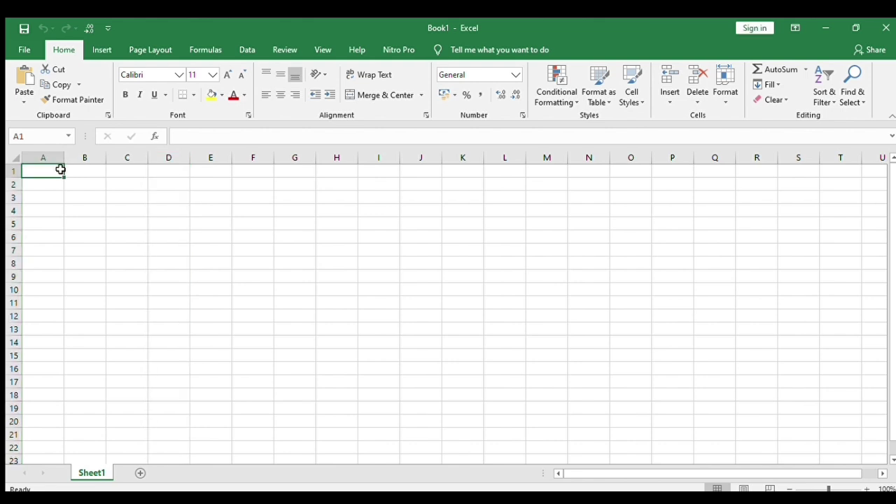
{"action": "key", "text": "ctrl+v"}
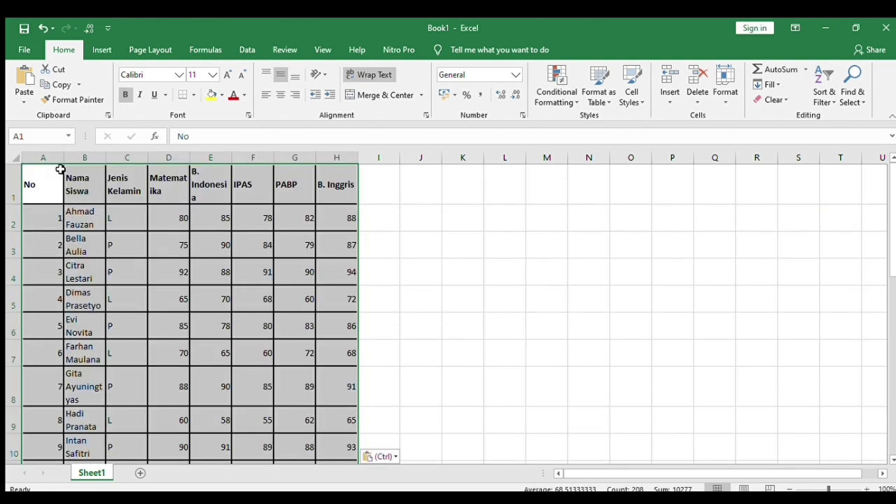
- Add the column headers "Rata-rata nilai", "Predikat" and "Status" in cells I1 to K1
{"action": "left_click", "coordinate": [369, 187]}
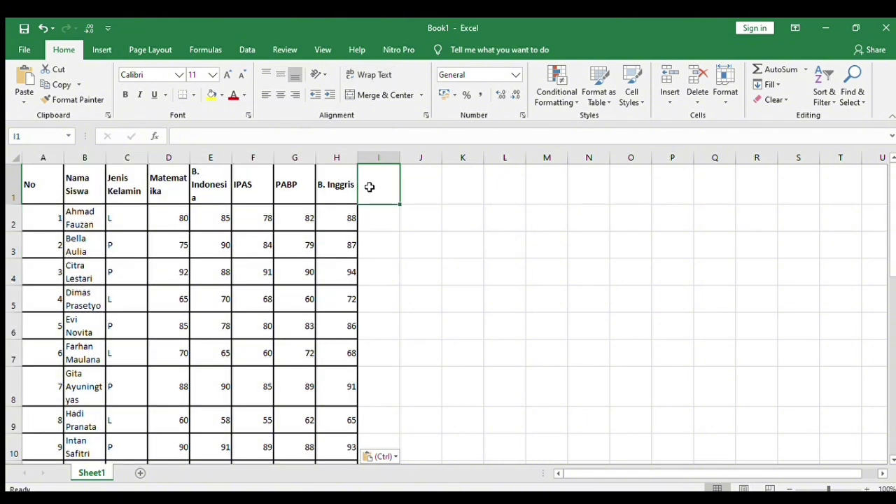
{"action": "type", "text": "Ra"}
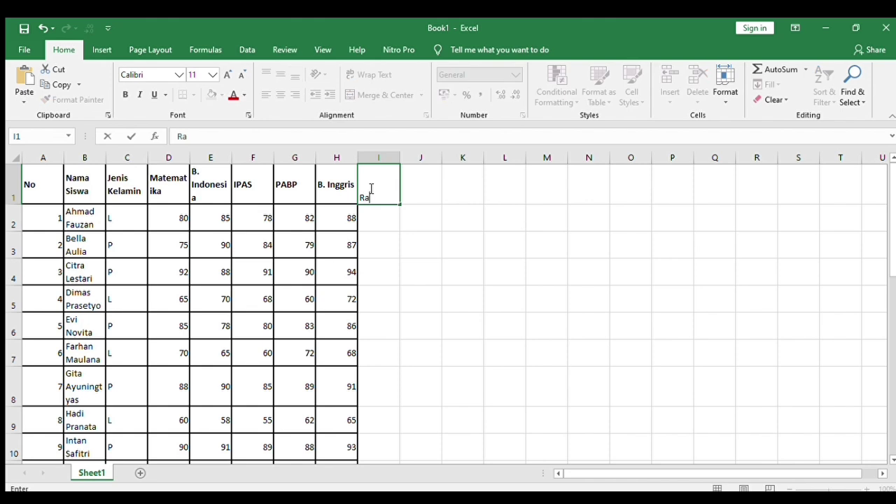
{"action": "type", "text": "ta-rata nilai"}
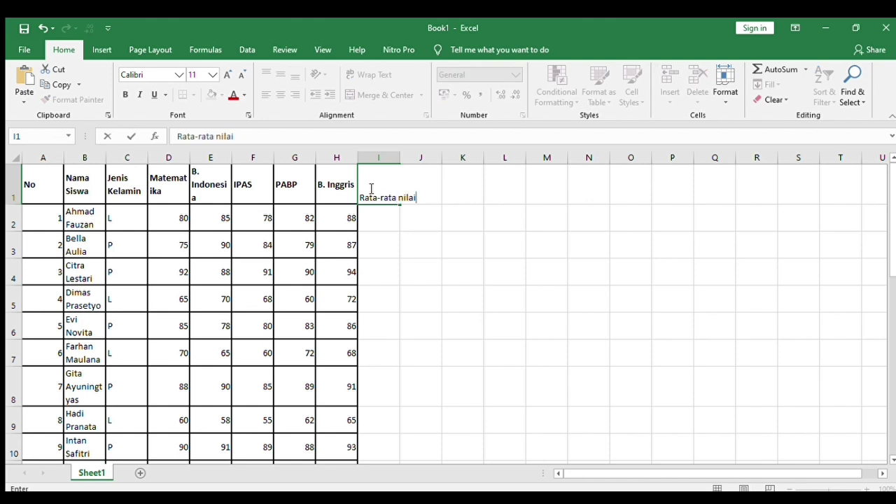
{"action": "double_click", "coordinate": [428, 195]}
{"action": "left_click", "coordinate": [442, 197]}
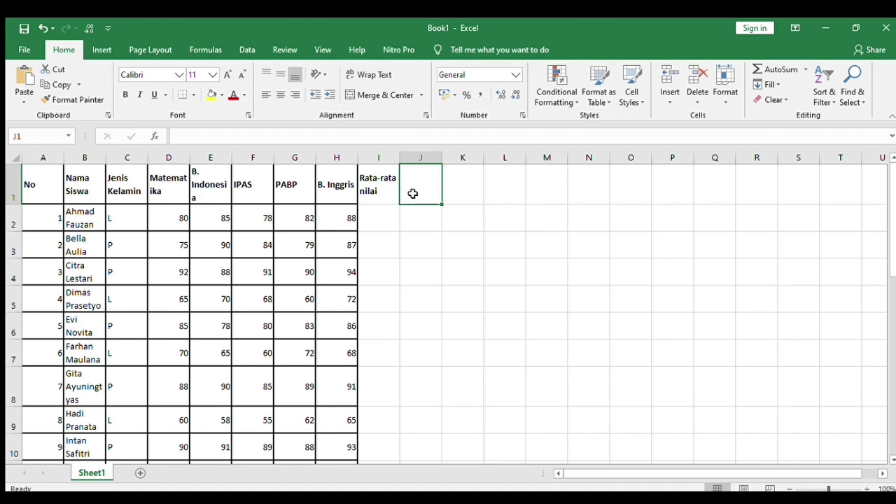
{"action": "type", "text": "Predikat"}
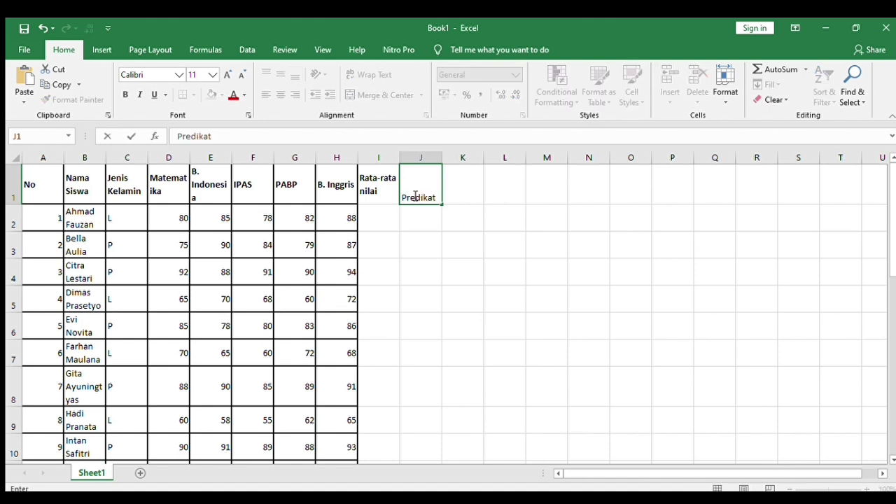
{"action": "left_click", "coordinate": [451, 197]}
{"action": "type", "text": "Status"}
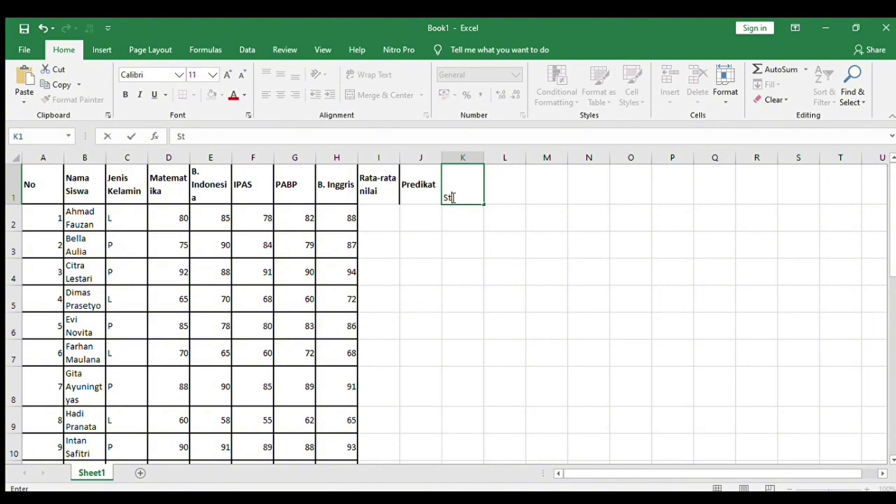
{"action": "left_click", "coordinate": [393, 223]}
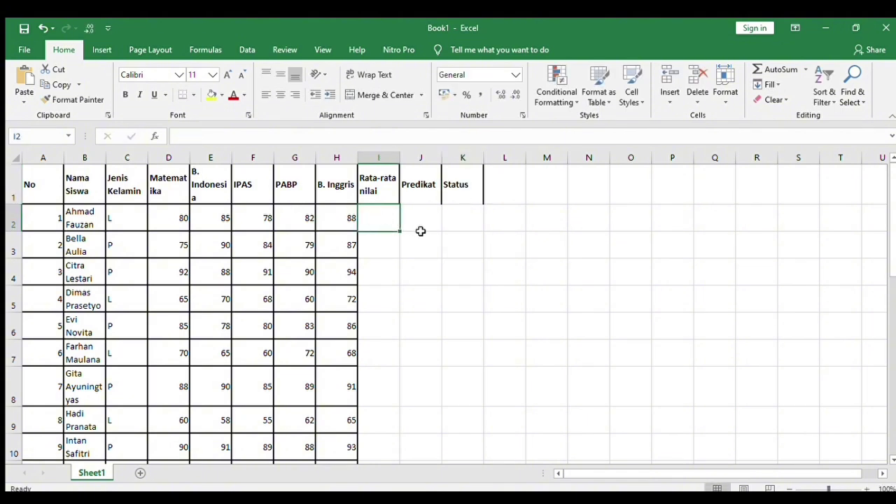
{"action": "left_click", "coordinate": [422, 242]}
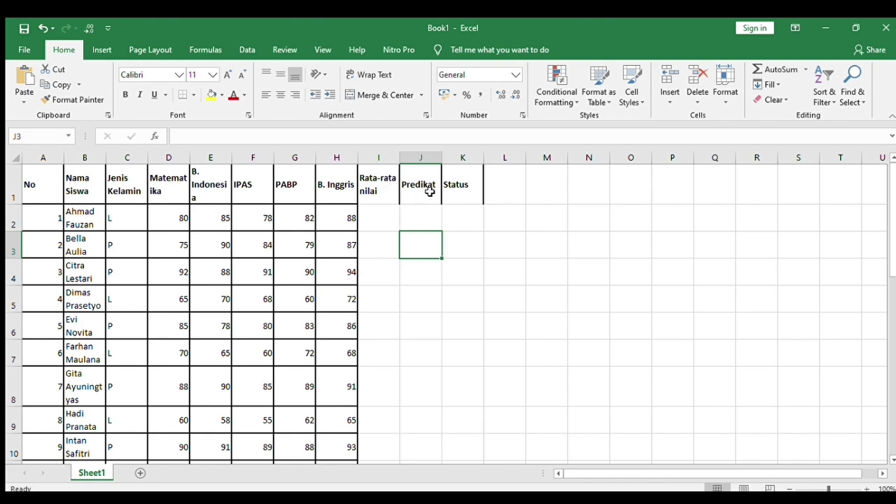
{"action": "left_click", "coordinate": [406, 325]}
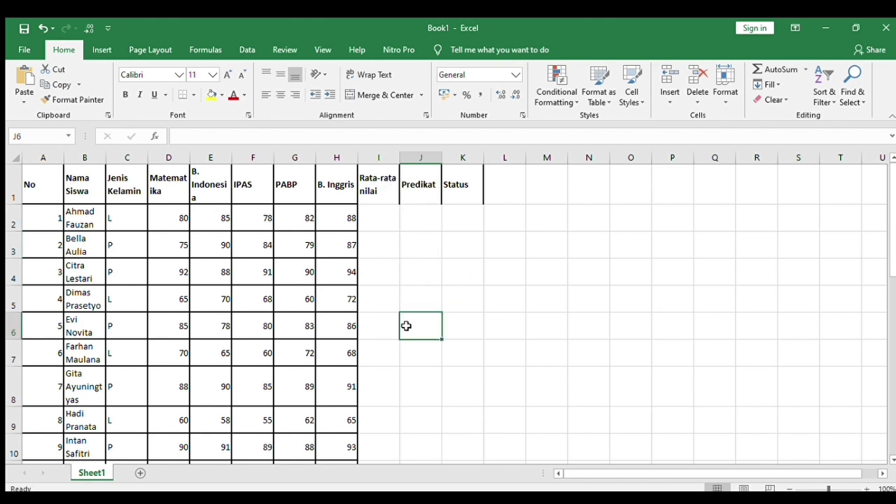
- Apply all borders to the full table range A1:K26, including the three new columns
{"action": "left_click", "coordinate": [54, 180]}
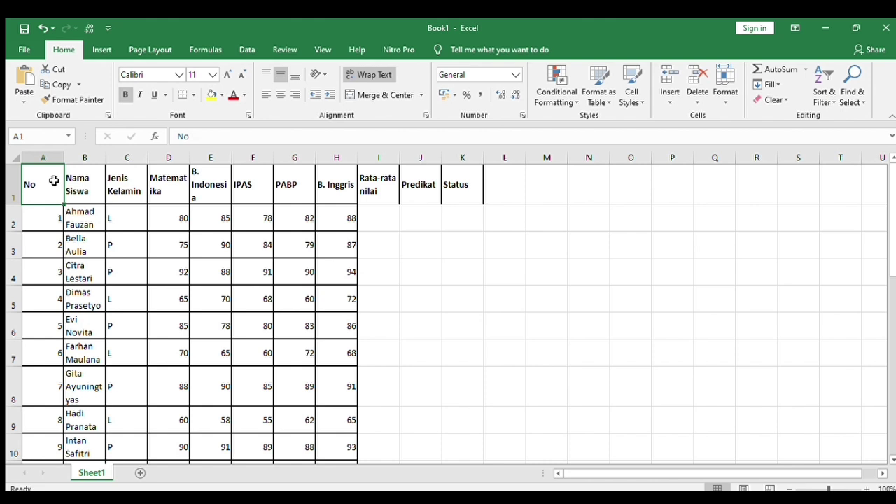
{"action": "left_click_drag", "start_coordinate": [54, 181], "coordinate": [444, 427]}
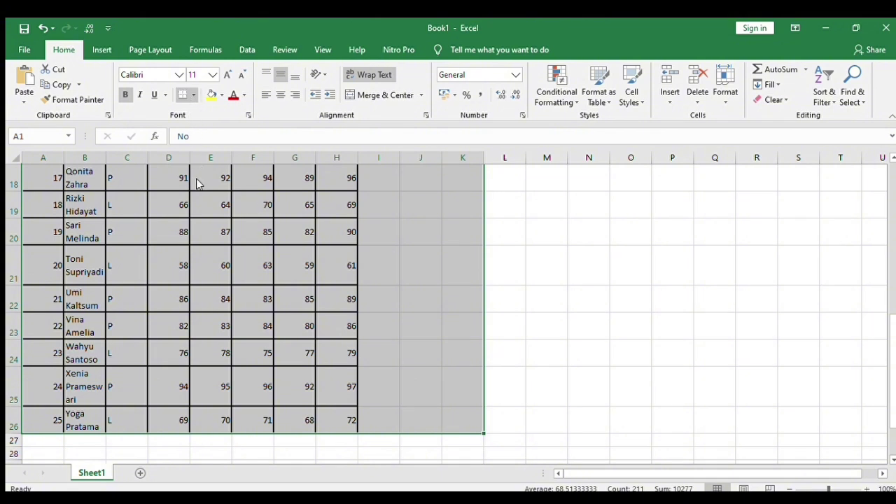
{"action": "scroll", "coordinate": [196, 203], "scroll_direction": "up", "scroll_amount": 6}
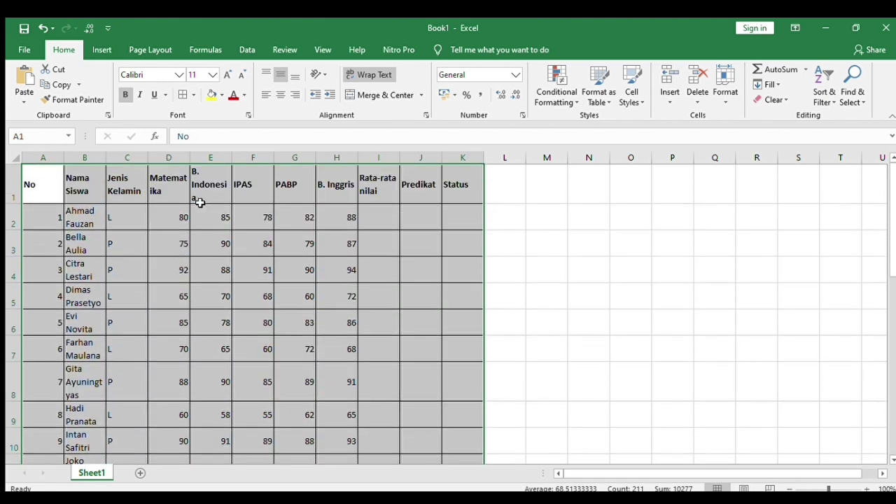
- Calculate the first student's average score in cell I2 with the formula =AVERAGE(D2:H2)
{"action": "left_click", "coordinate": [368, 213]}
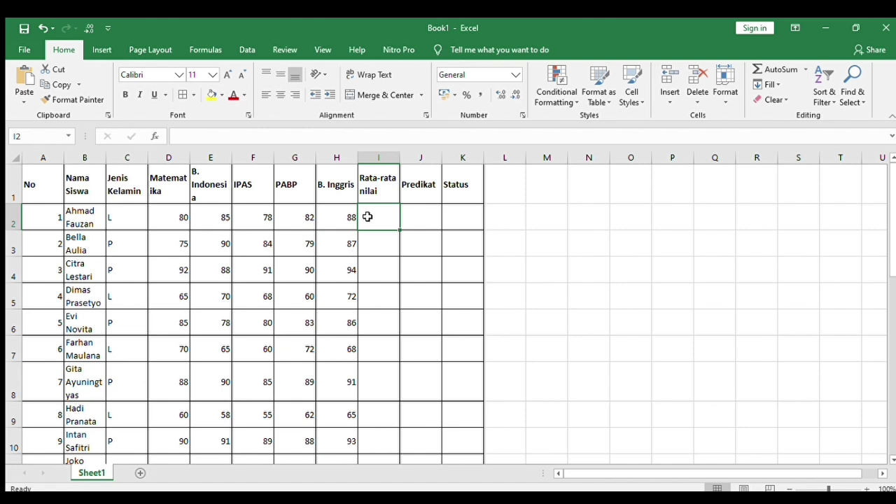
{"action": "type", "text": "=a"}
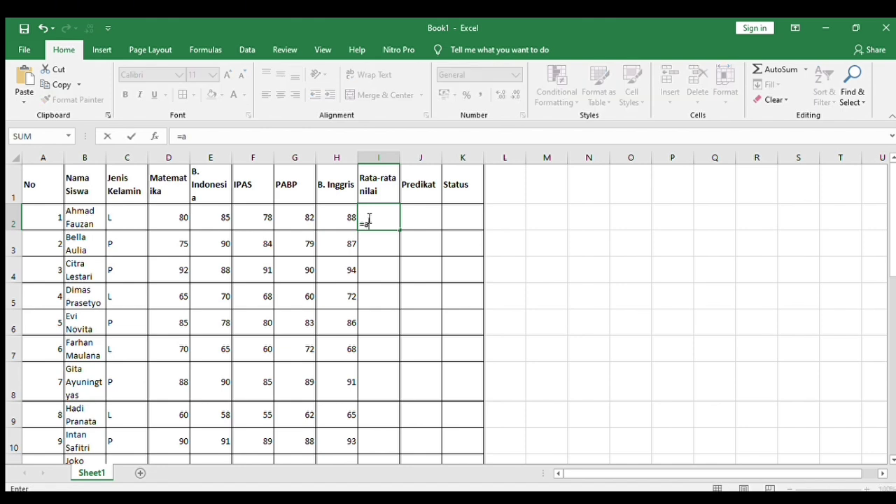
{"action": "type", "text": "verage"}
{"action": "key", "text": "Tab"}
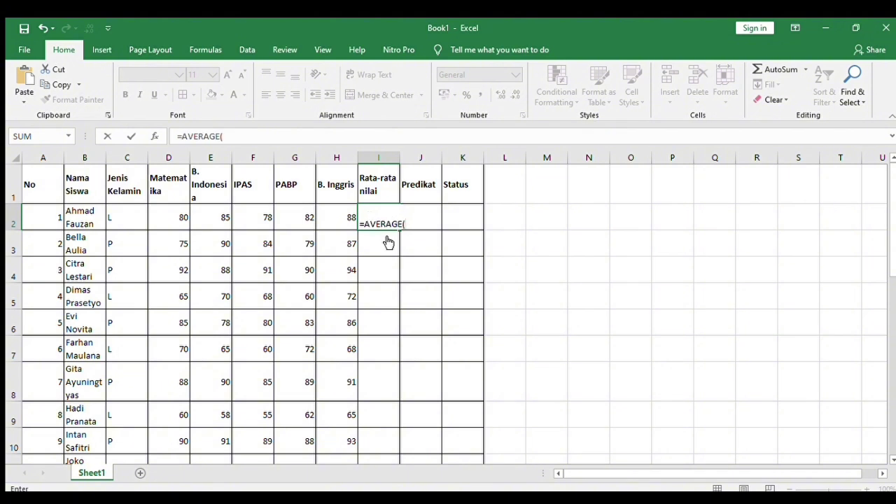
{"action": "left_click", "coordinate": [181, 217]}
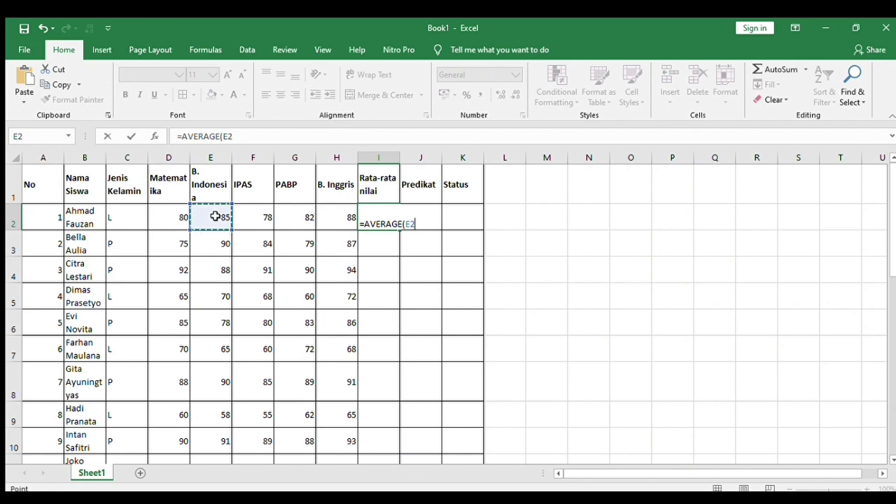
{"action": "left_click_drag", "start_coordinate": [185, 218], "coordinate": [326, 213]}
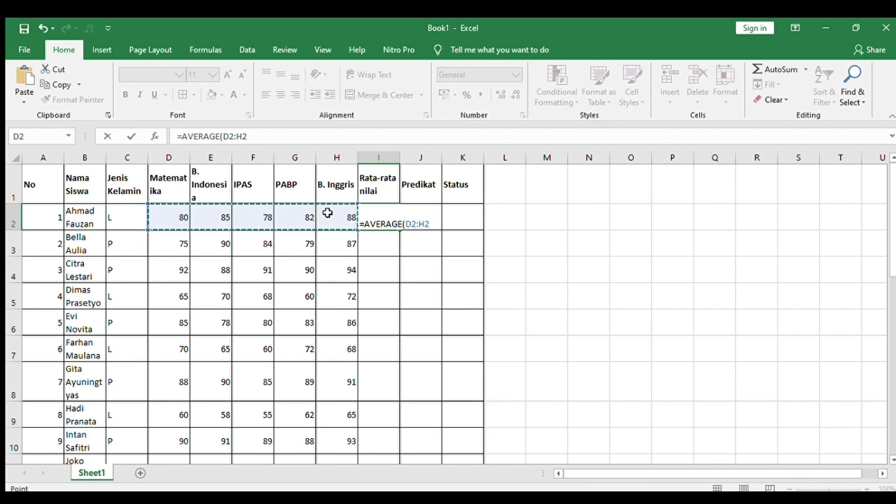
{"action": "type", "text": ")"}
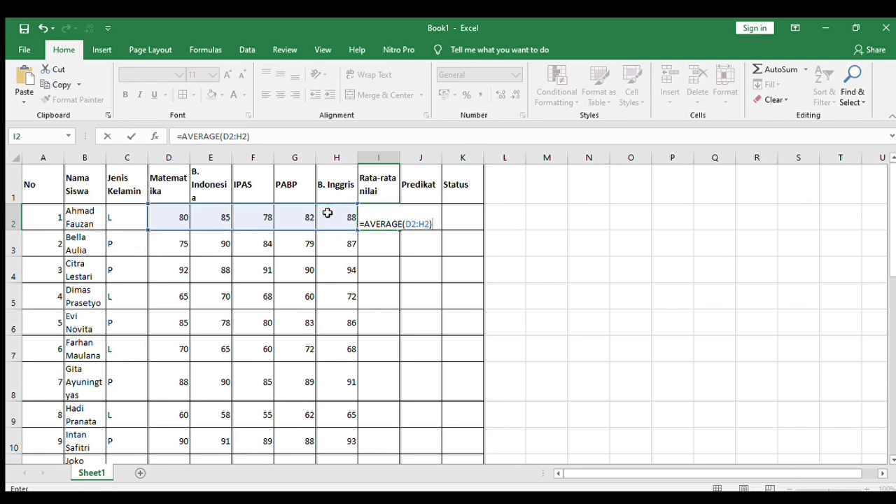
{"action": "key", "text": "Return"}
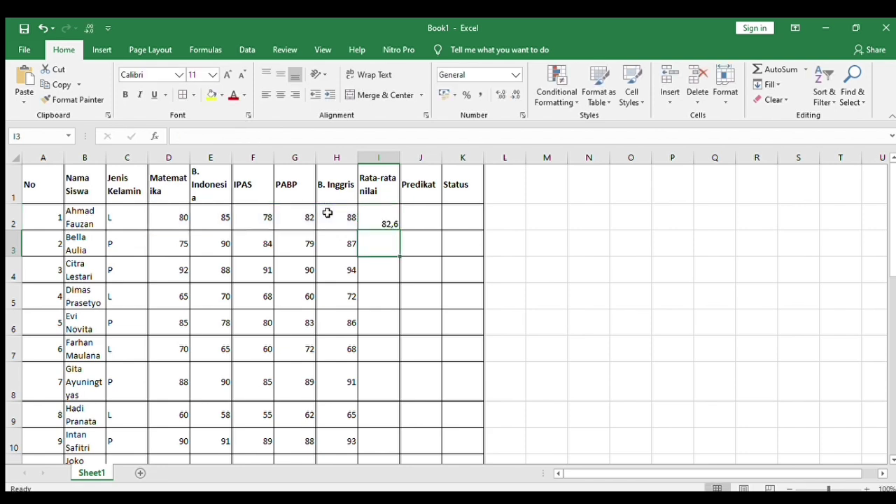
- Fill the average formula from I2 down to I26 for all students
{"action": "left_click", "coordinate": [385, 211]}
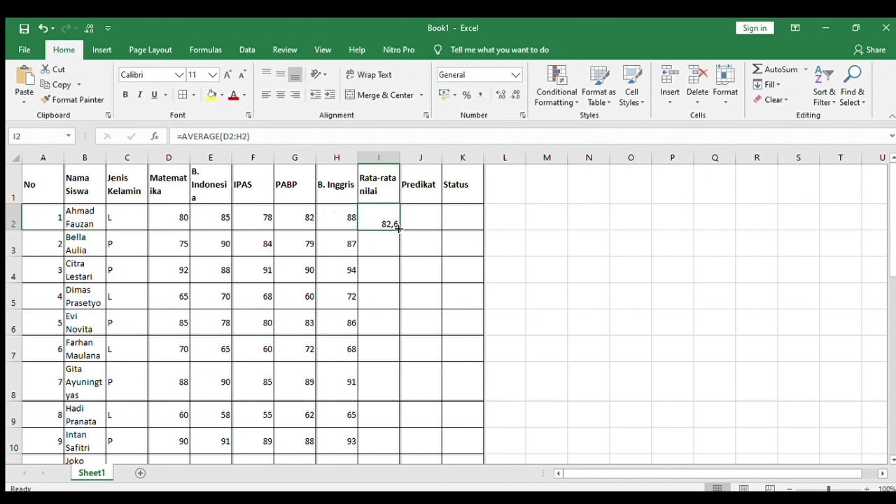
{"action": "left_click_drag", "start_coordinate": [397, 228], "coordinate": [396, 429]}
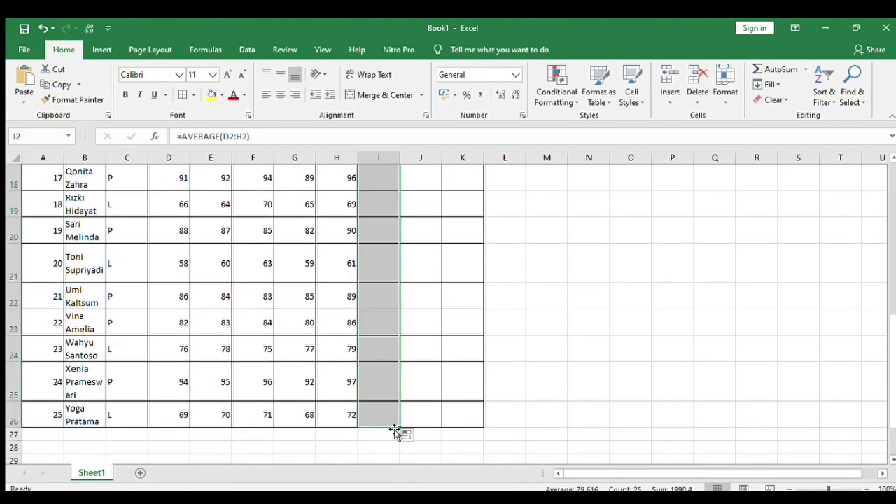
{"action": "left_click", "coordinate": [541, 370]}
{"action": "left_click_drag", "start_coordinate": [893, 371], "coordinate": [894, 210]}
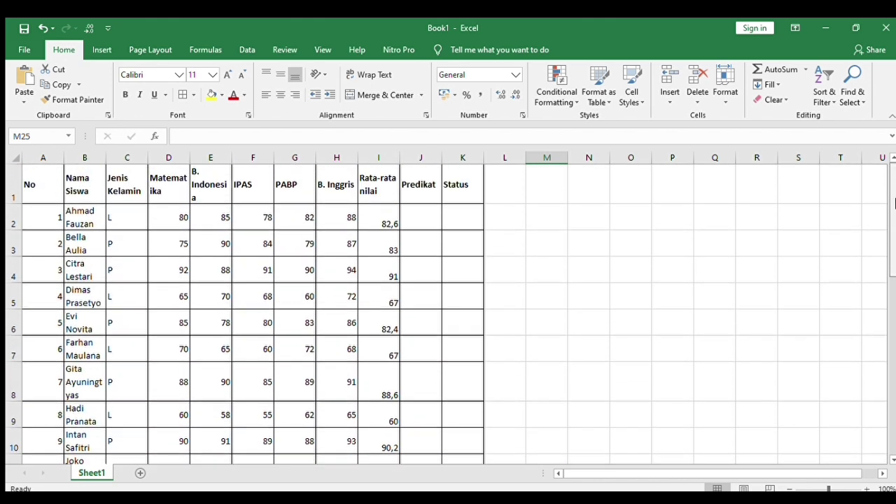
- Start a nested IF formula in cell J2 that returns "A" when I2>=90 and opens a second IF
{"action": "left_click", "coordinate": [434, 222]}
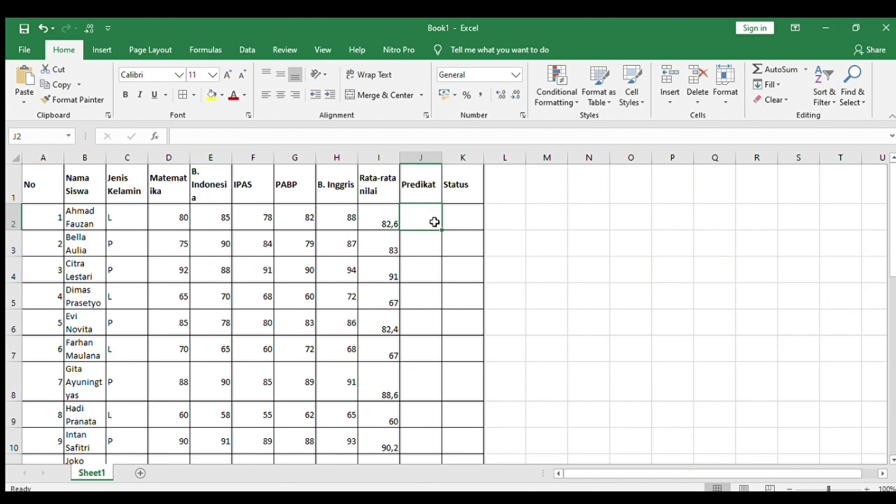
{"action": "type", "text": "="}
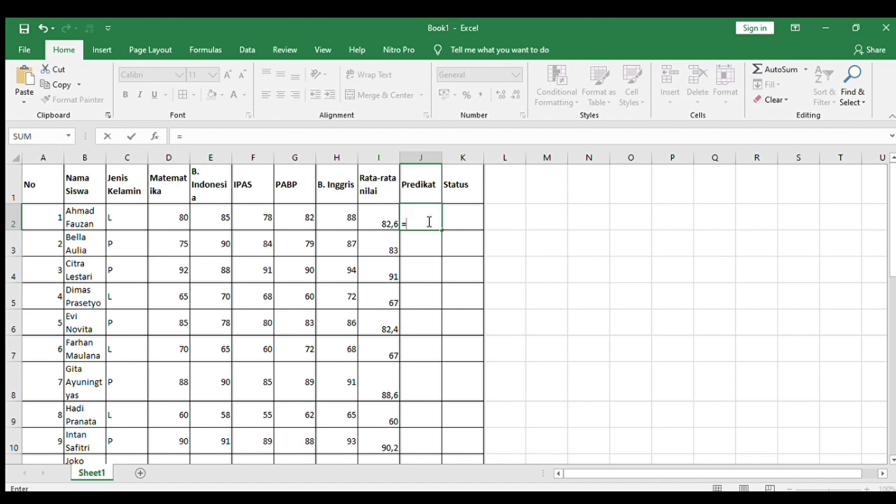
{"action": "type", "text": "IF("}
{"action": "left_click", "coordinate": [389, 210]}
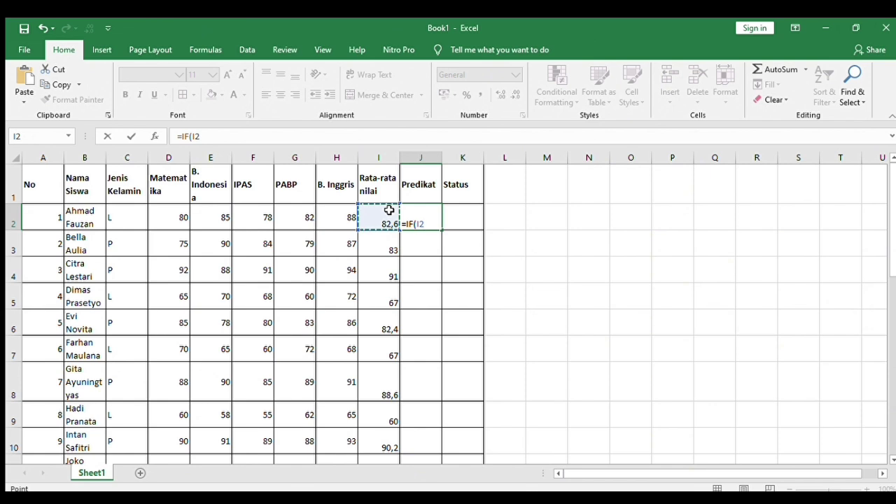
{"action": "type", "text": "."}
{"action": "key", "text": "BackSpace"}
{"action": "type", "text": ">=90;"}
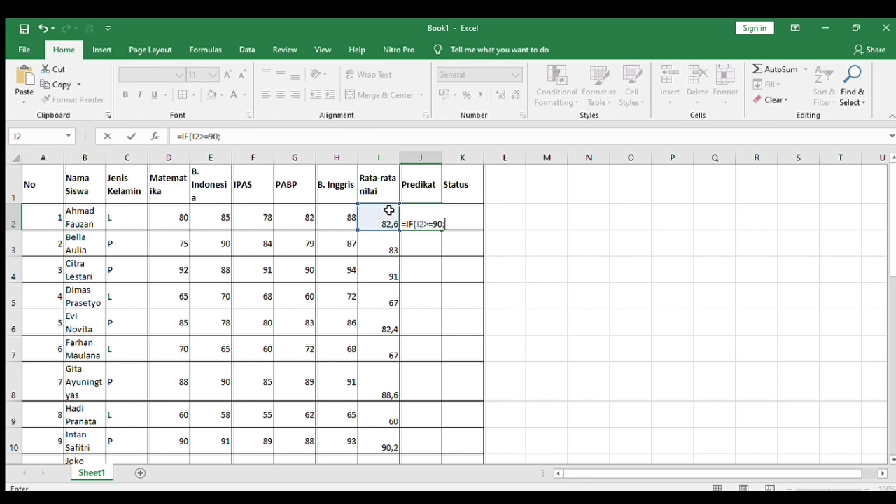
{"action": "type", "text": "\"A\";if"}
{"action": "key", "text": "Tab"}
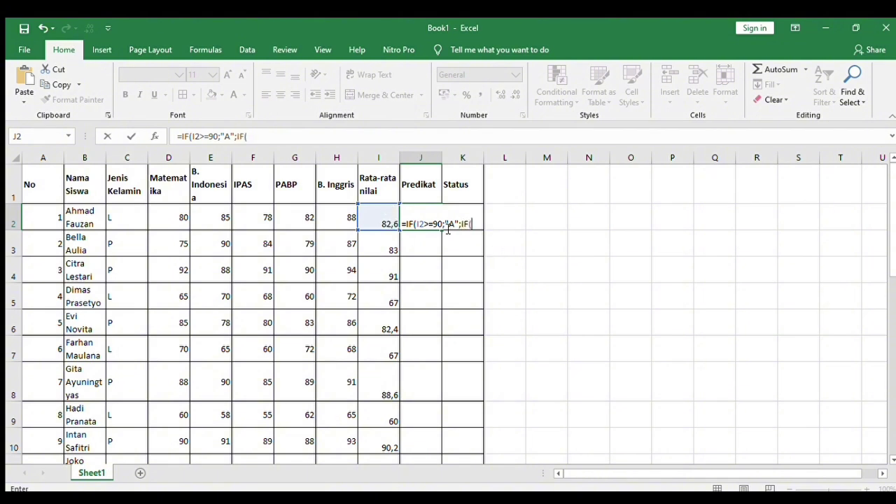
- Add the condition I2>=80 returning "B" to the J2 formula and open a third nested IF
{"action": "left_click", "coordinate": [390, 219]}
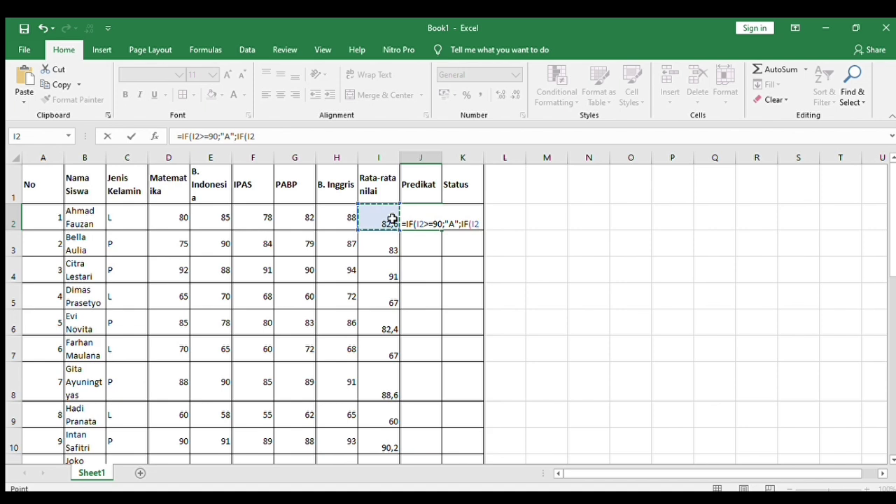
{"action": "type", "text": ">=80;\""}
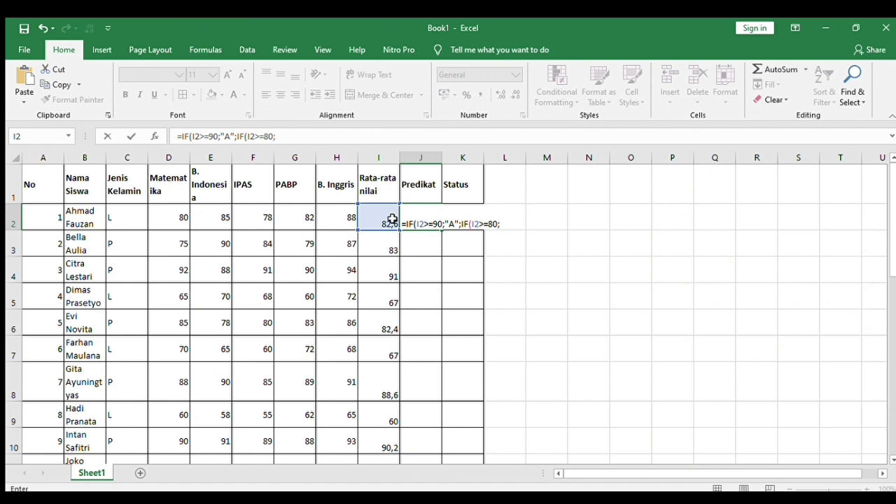
{"action": "type", "text": "B\";if"}
{"action": "key", "text": "Tab"}
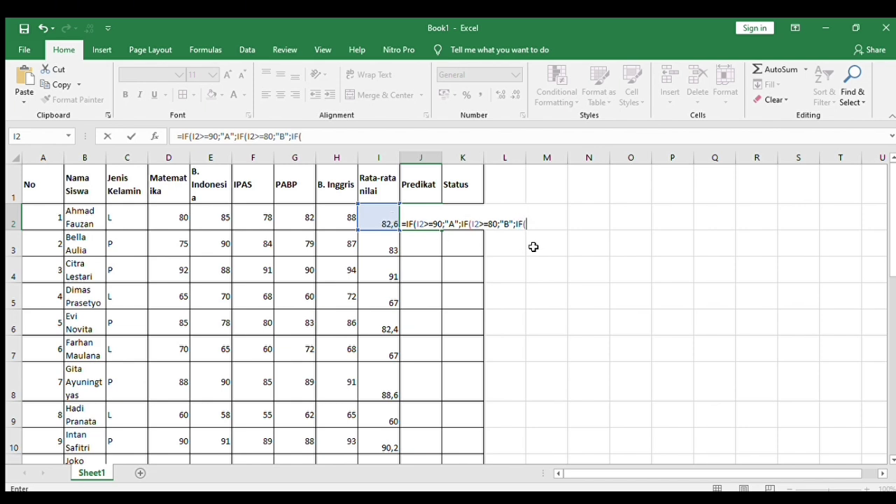
- Add the condition I2>=70 returning "C" to the J2 formula and open a fourth nested IF
{"action": "left_click", "coordinate": [393, 216]}
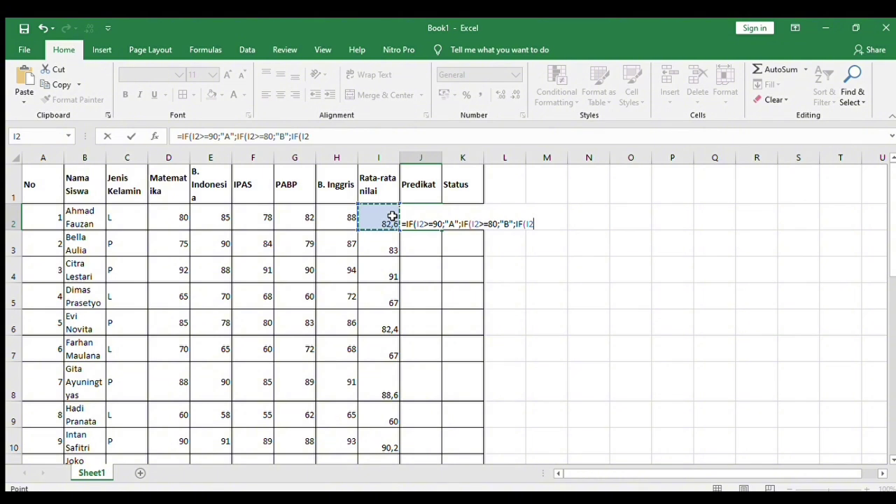
{"action": "type", "text": ".=70"}
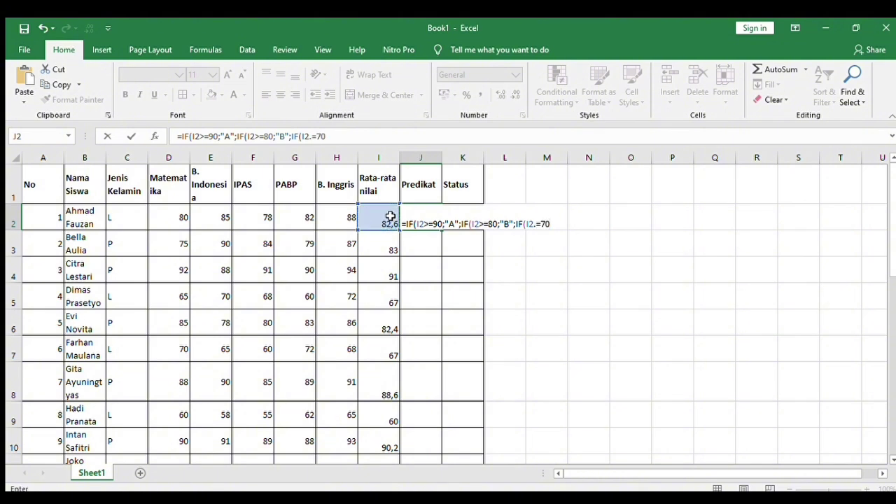
{"action": "left_click", "coordinate": [551, 224]}
{"action": "key", "text": "Left"}
{"action": "key", "text": "Left"}
{"action": "key", "text": "Left"}
{"action": "key", "text": "BackSpace"}
{"action": "type", "text": ">=70;\"C\";IF("}
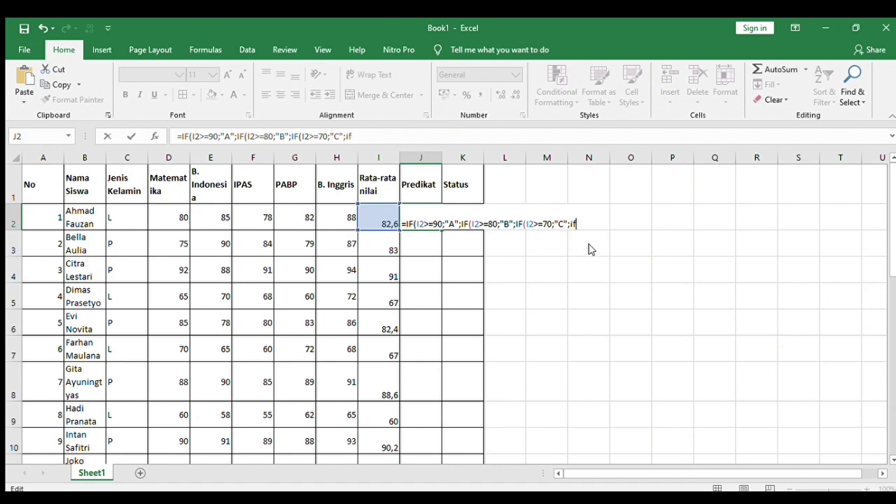
- Complete the J2 formula with I2>=60 returning "D", otherwise "E", and close all four nested IFs
{"action": "left_click", "coordinate": [384, 222]}
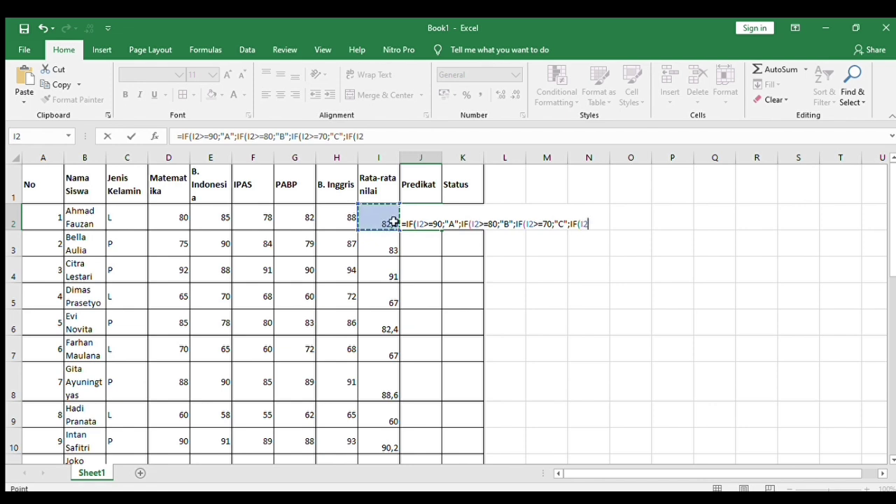
{"action": "type", "text": ","}
{"action": "key", "text": "BackSpace"}
{"action": "type", "text": ">="}
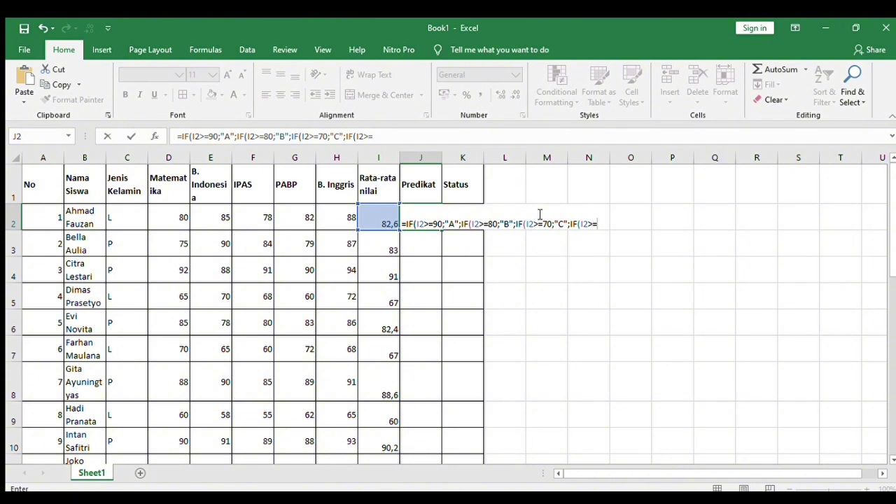
{"action": "type", "text": "60;\"D\";\"E"}
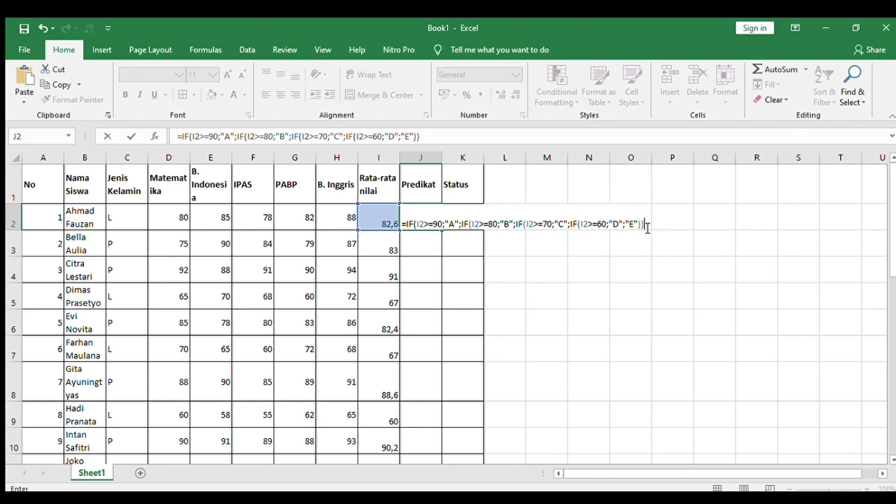
{"action": "type", "text": "))"}
{"action": "key", "text": "Return"}
- Fill the Predikat formula from J2 down to J26 for all students
{"action": "left_click", "coordinate": [425, 222]}
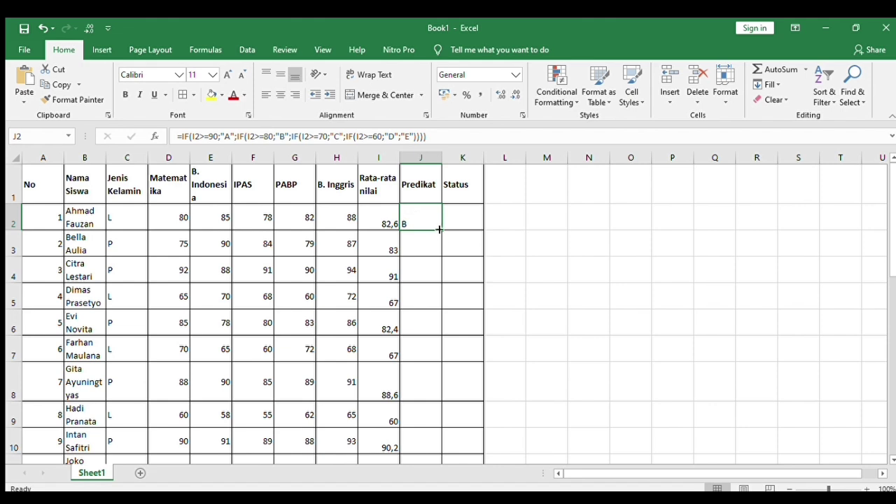
{"action": "left_click_drag", "start_coordinate": [439, 229], "coordinate": [438, 429]}
{"action": "left_click", "coordinate": [518, 397]}
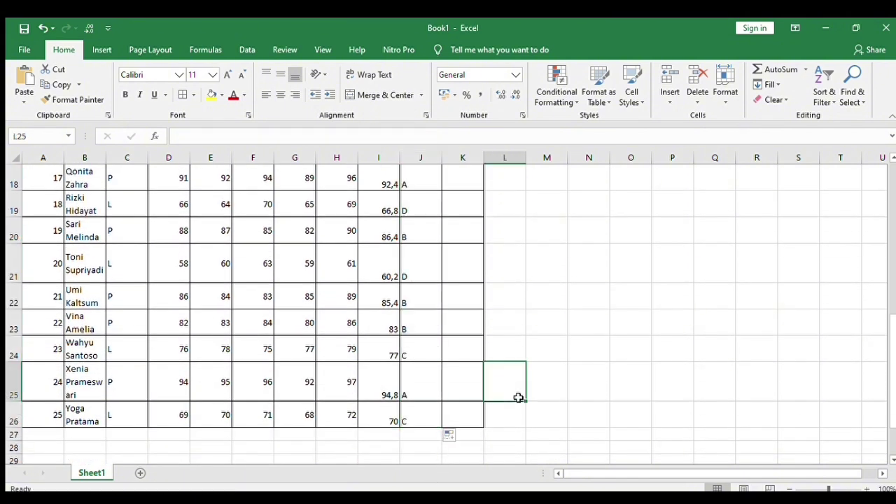
{"action": "left_click_drag", "start_coordinate": [890, 380], "coordinate": [893, 210]}
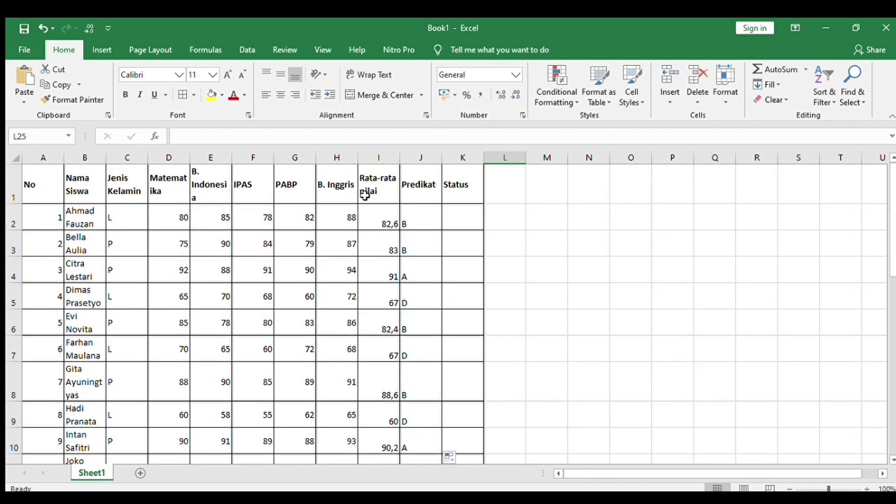
{"action": "left_click", "coordinate": [410, 213]}
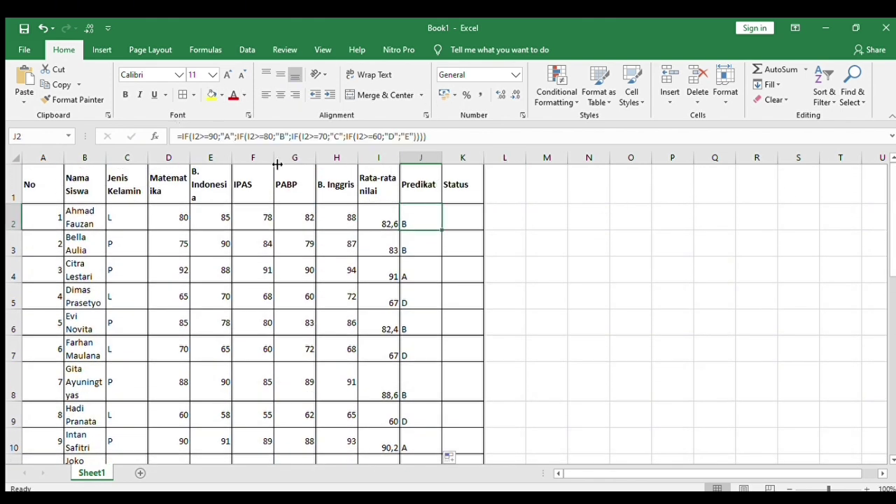
{"action": "left_click", "coordinate": [367, 223]}
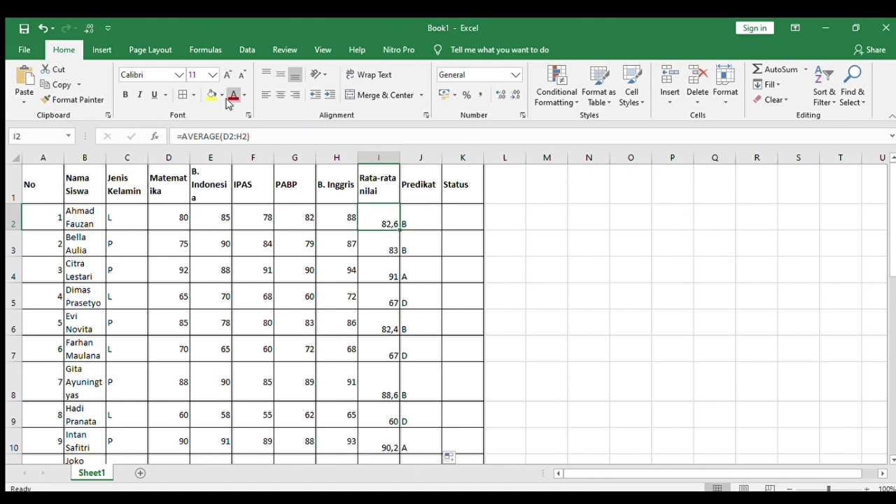
{"action": "left_click", "coordinate": [281, 181]}
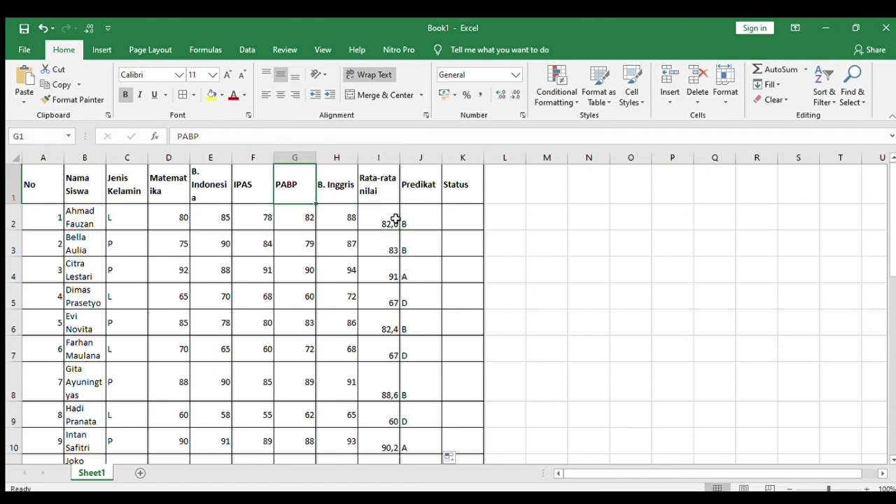
- Center the contents of the whole table A1:K26 both horizontally and vertically
{"action": "left_click", "coordinate": [41, 191]}
{"action": "left_click_drag", "start_coordinate": [40, 191], "coordinate": [466, 426]}
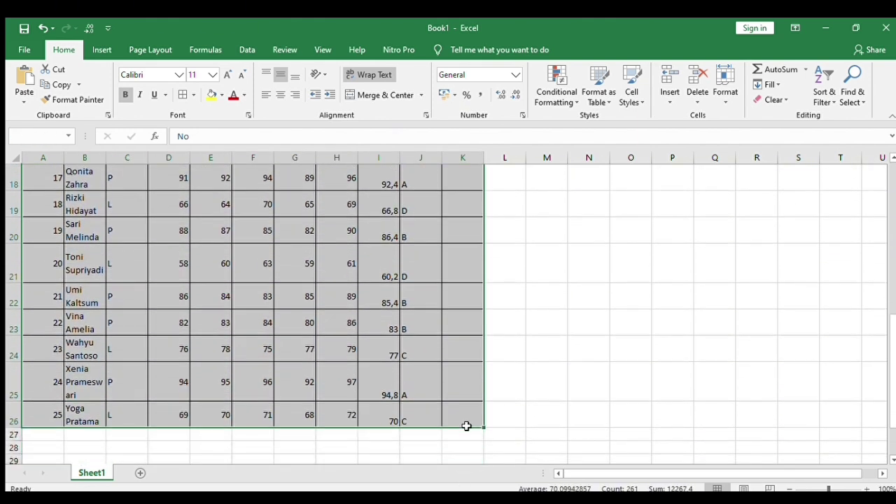
{"action": "left_click", "coordinate": [279, 76]}
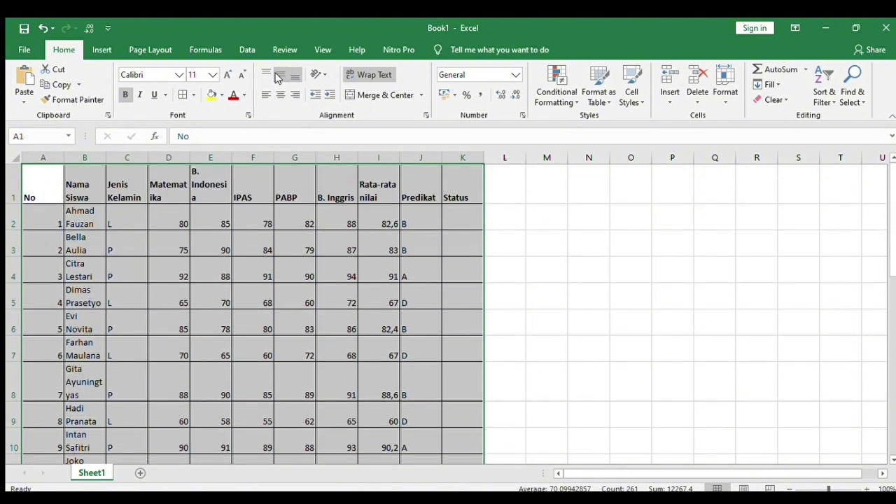
{"action": "left_click", "coordinate": [280, 94]}
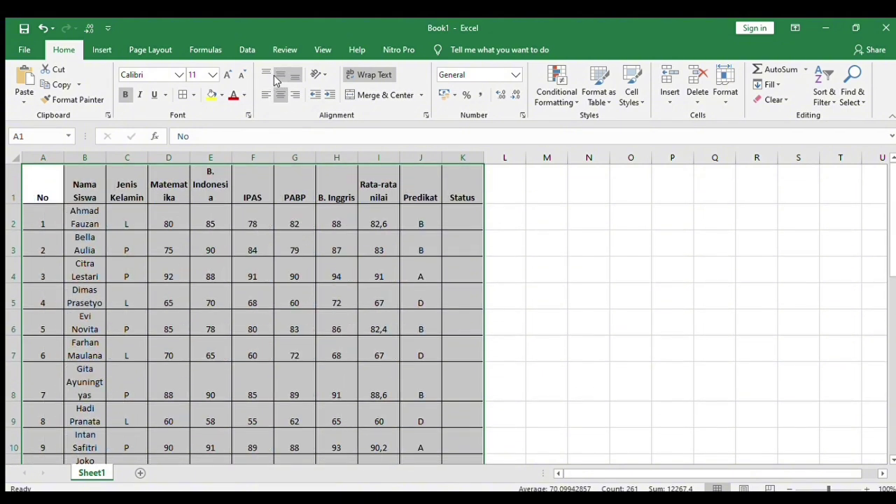
{"action": "left_click", "coordinate": [278, 76]}
{"action": "left_click", "coordinate": [446, 197]}
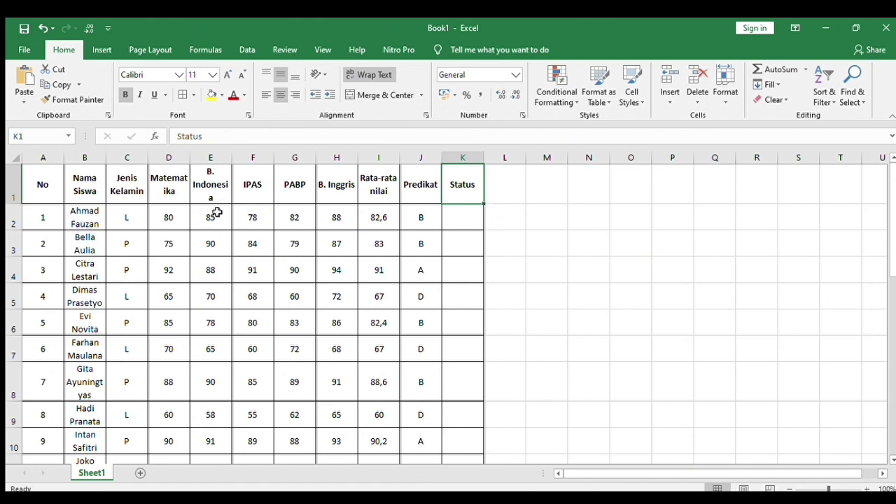
- Start an IF formula in Status cell K2 with a nested AND whose first condition is D2>=70
{"action": "left_click", "coordinate": [456, 225]}
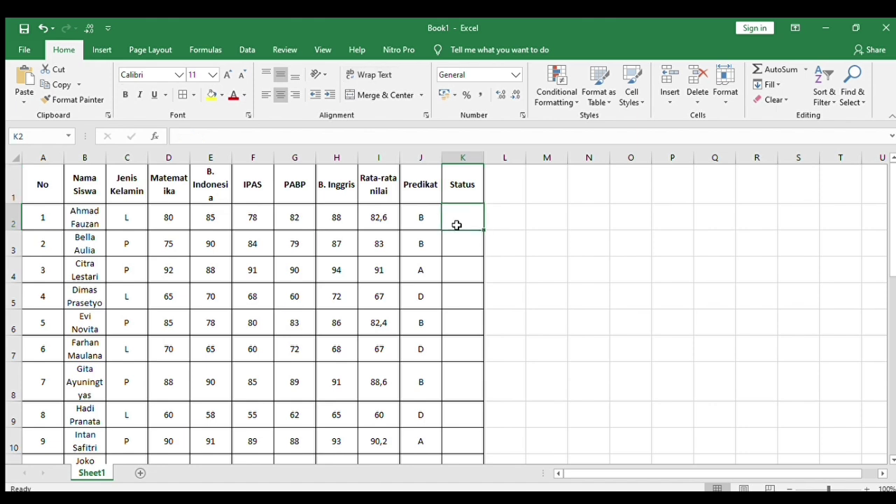
{"action": "type", "text": "="}
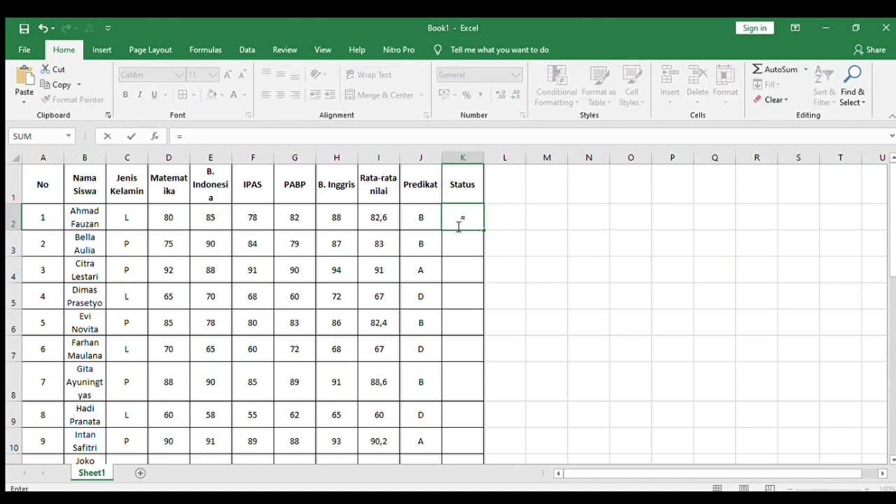
{"action": "type", "text": "if"}
{"action": "key", "text": "Tab"}
{"action": "type", "text": "and"}
{"action": "key", "text": "Tab"}
{"action": "left_click", "coordinate": [179, 216]}
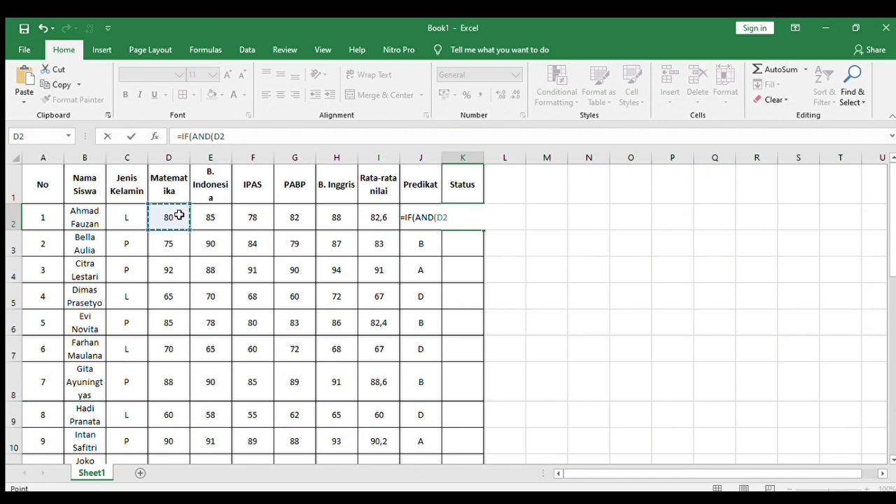
{"action": "type", "text": "."}
{"action": "type", "text": ">="}
{"action": "type", "text": "70"}
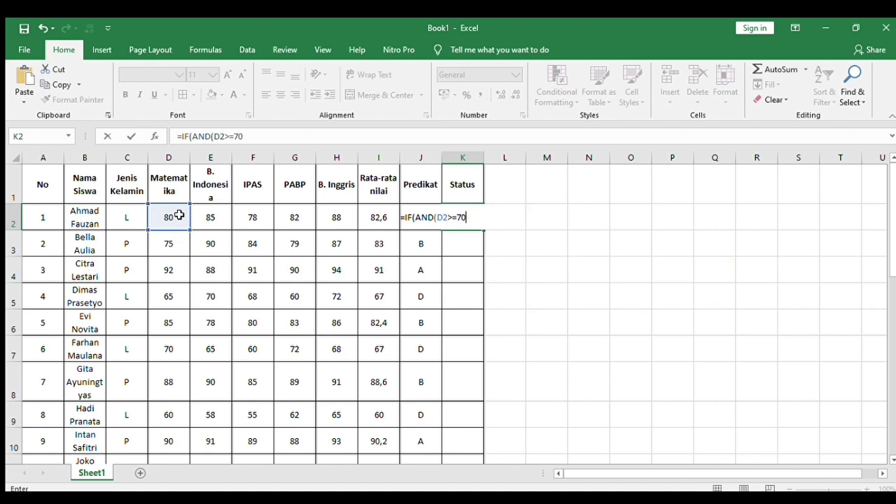
{"action": "type", "text": ";"}
- Add the conditions E2>=70 and F2>=70 to the AND function in the K2 formula
{"action": "left_click", "coordinate": [208, 217]}
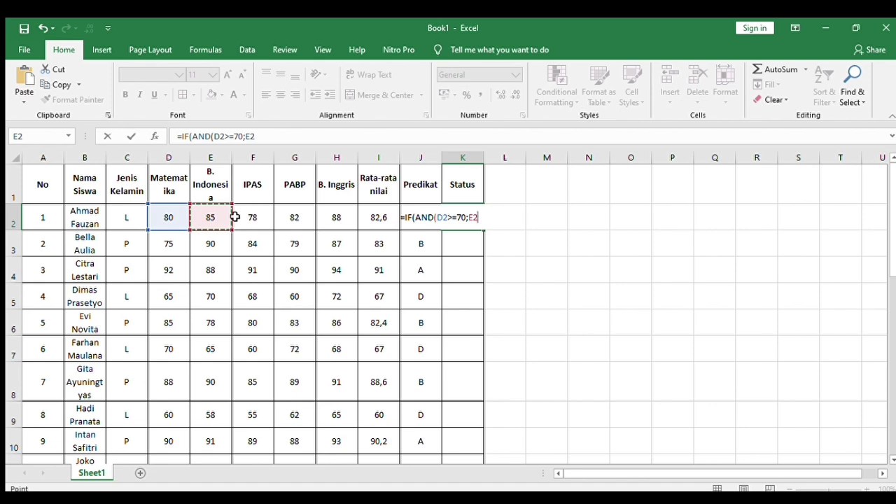
{"action": "type", "text": "."}
{"action": "key", "text": "BackSpace"}
{"action": "type", "text": ">=70"}
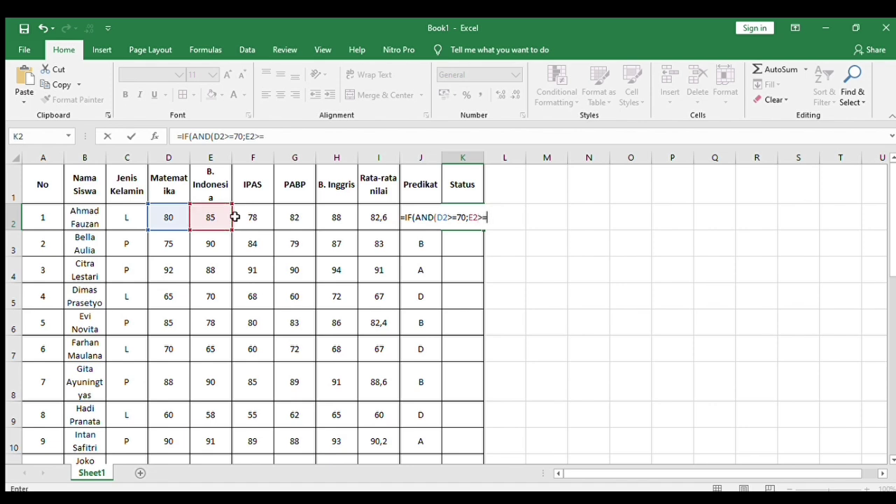
{"action": "type", "text": ";"}
{"action": "left_click", "coordinate": [249, 218]}
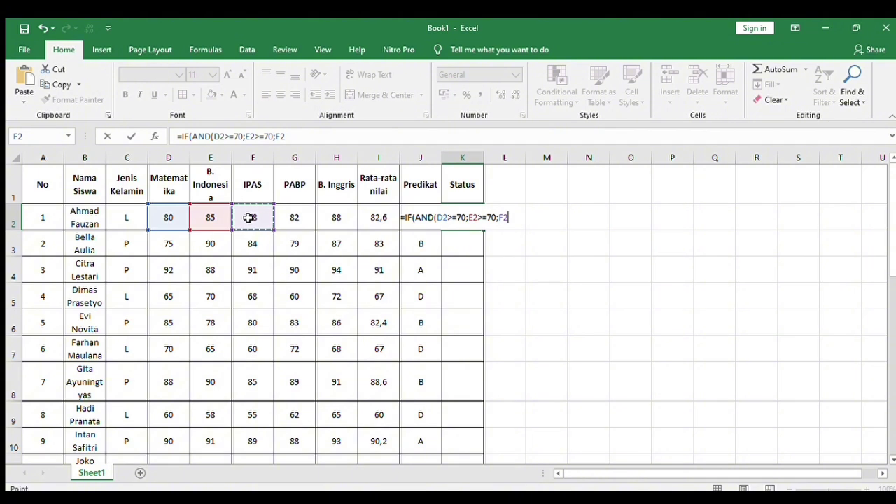
{"action": "type", "text": "."}
{"action": "type", "text": "70;"}
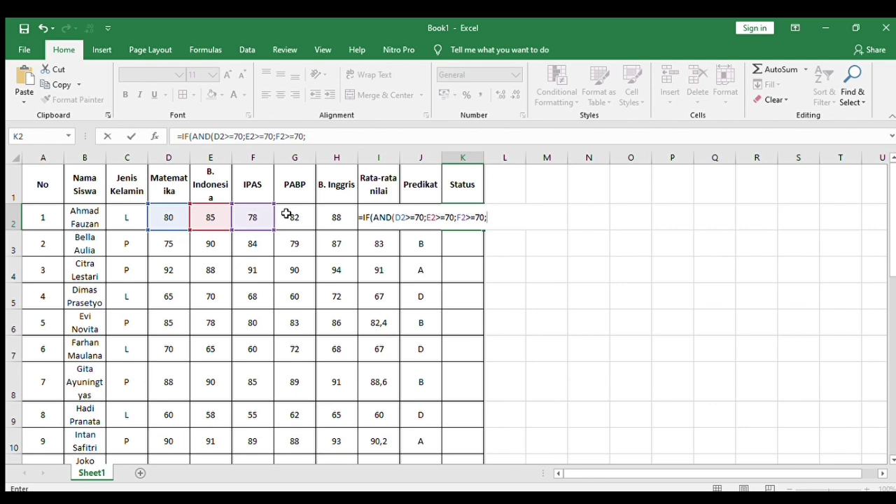
- Add the conditions G2>=70 and H2>=70 to the K2 formula and close the AND function
{"action": "left_click", "coordinate": [287, 213]}
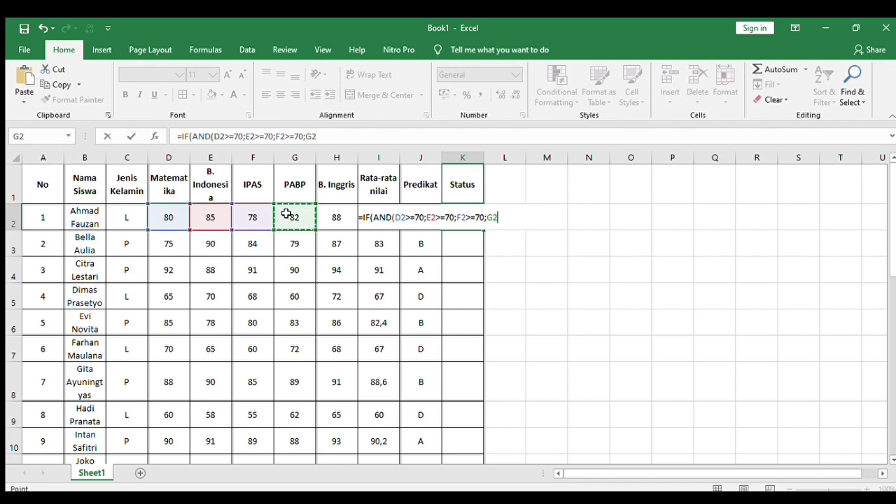
{"action": "type", "text": ">="}
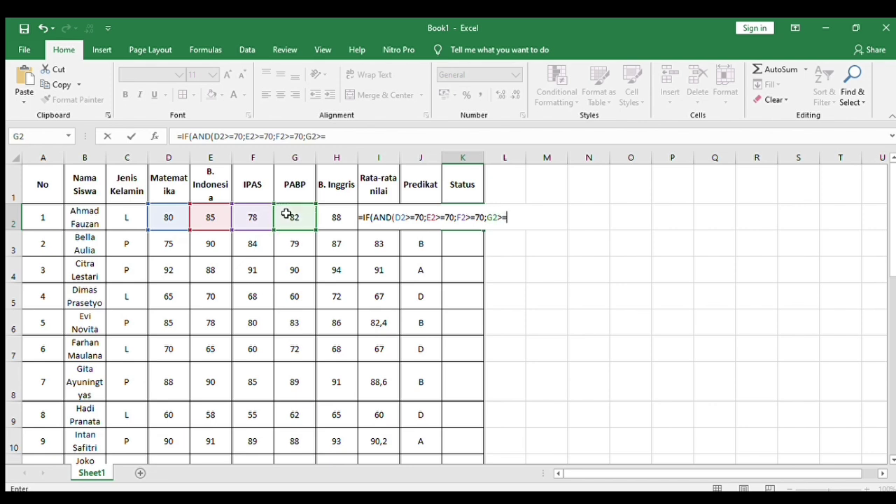
{"action": "type", "text": "70"}
{"action": "type", "text": ";"}
{"action": "left_click", "coordinate": [330, 215]}
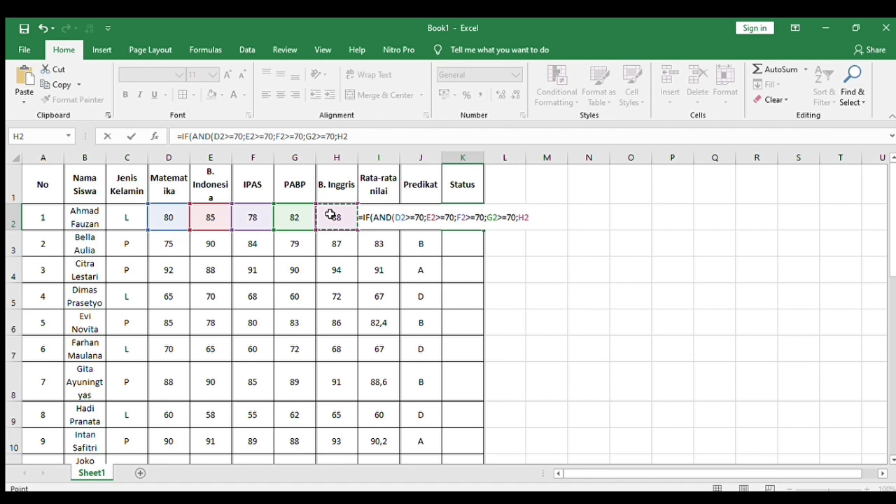
{"action": "type", "text": ">=70"}
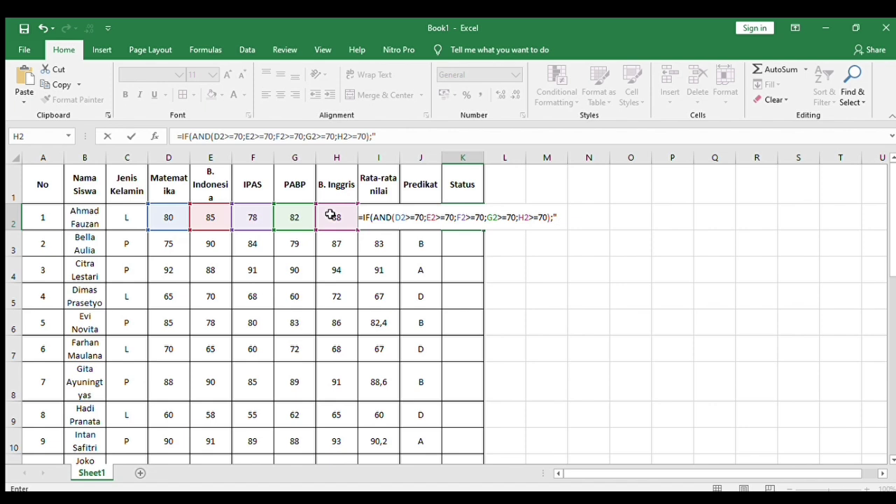
- Finish the K2 formula so it returns "Lulus" when all conditions hold and "Remedial" otherwise, and select K2
{"action": "type", "text": "ulus"}
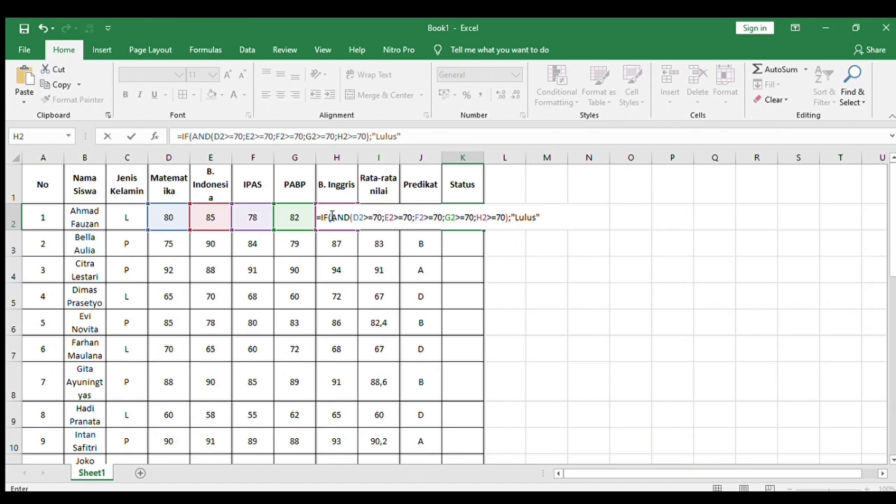
{"action": "type", "text": "\";Remedia "}
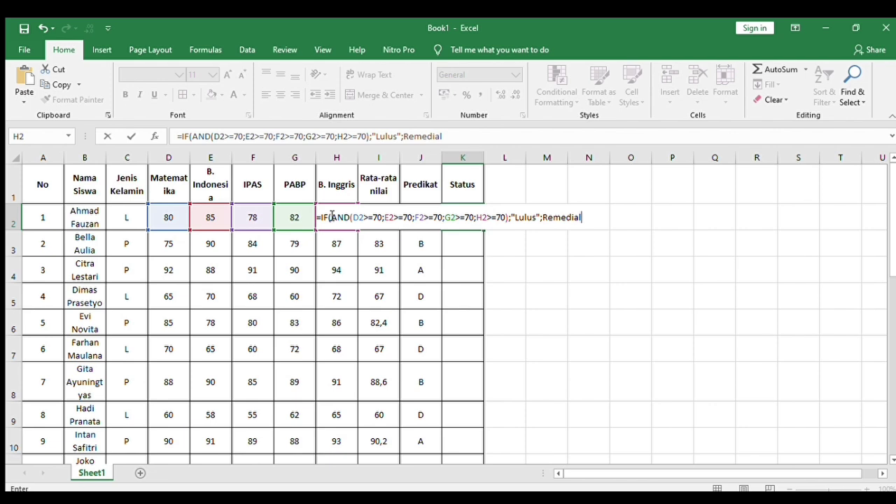
{"action": "type", "text": "\")"}
{"action": "key", "text": "Return"}
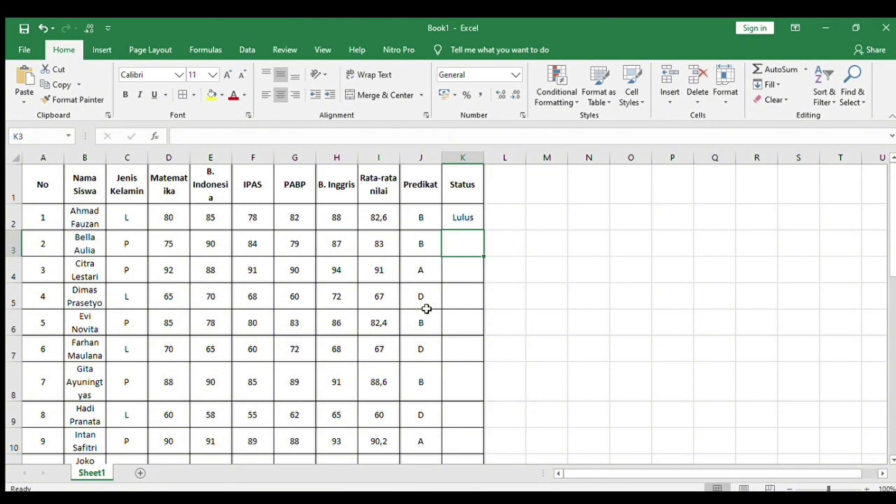
{"action": "left_click", "coordinate": [464, 214]}
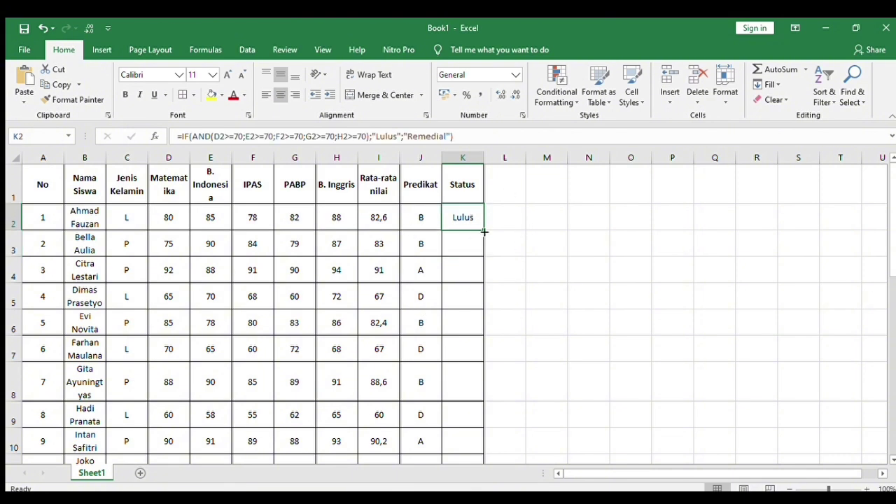
- Fill the K2 Status formula down through K26 for all students
{"action": "left_click_drag", "start_coordinate": [484, 232], "coordinate": [476, 427]}
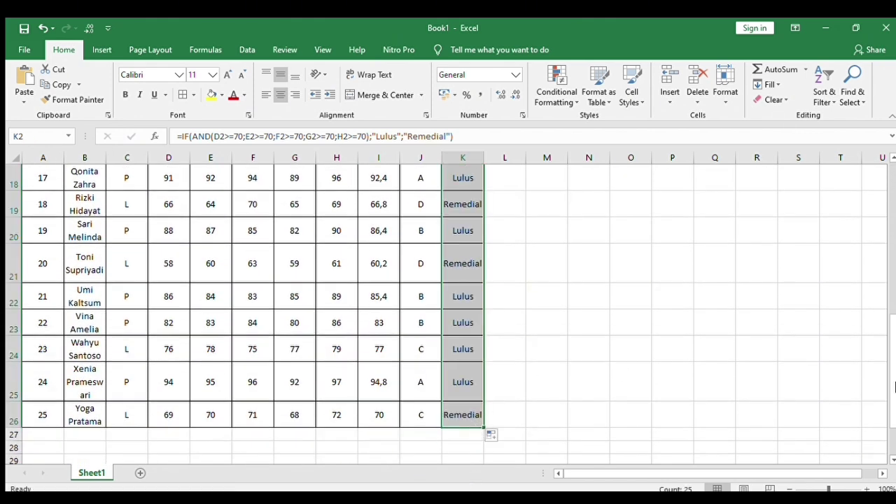
{"action": "scroll", "coordinate": [893, 354], "scroll_direction": "up", "scroll_amount": 1}
{"action": "left_click_drag", "start_coordinate": [892, 353], "coordinate": [892, 172]}
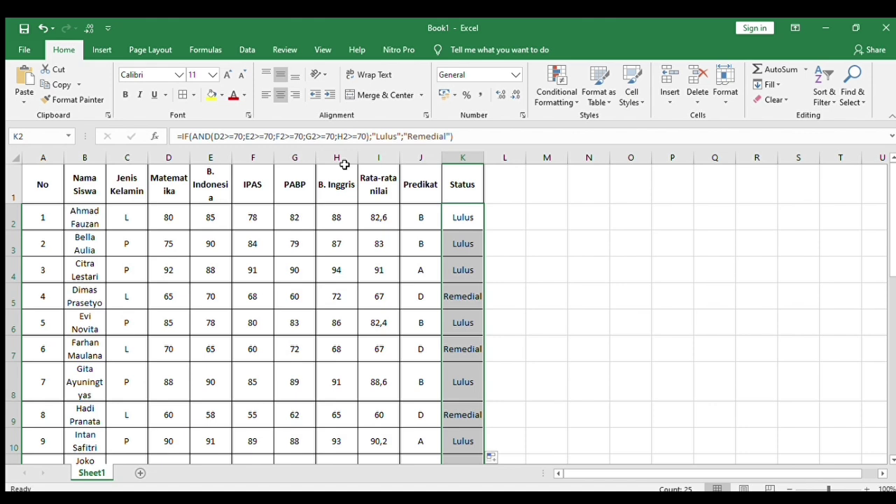
- Review the average formula in I2 and the letter-grade formula in J2
{"action": "left_click", "coordinate": [369, 178]}
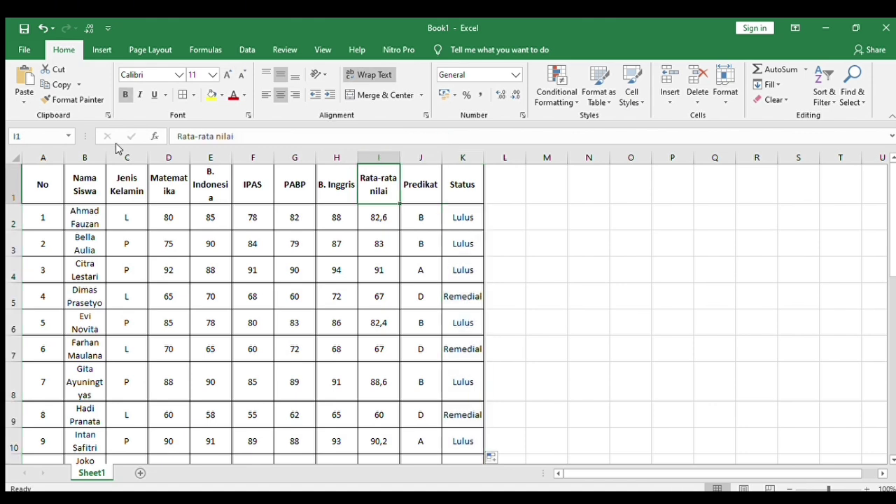
{"action": "left_click", "coordinate": [378, 220]}
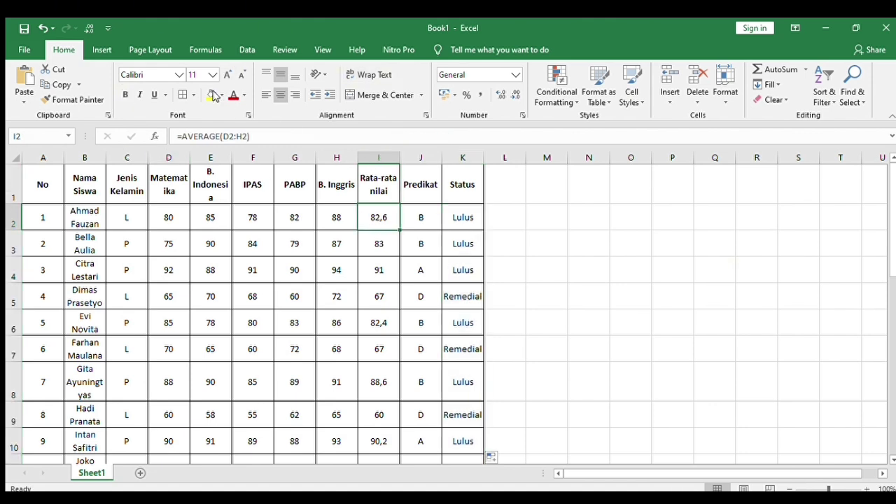
{"action": "left_click", "coordinate": [425, 180]}
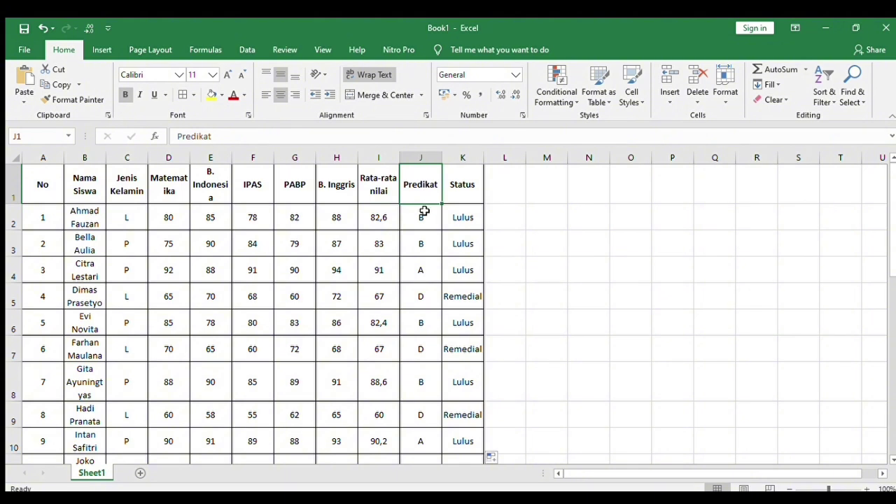
{"action": "left_click", "coordinate": [424, 216]}
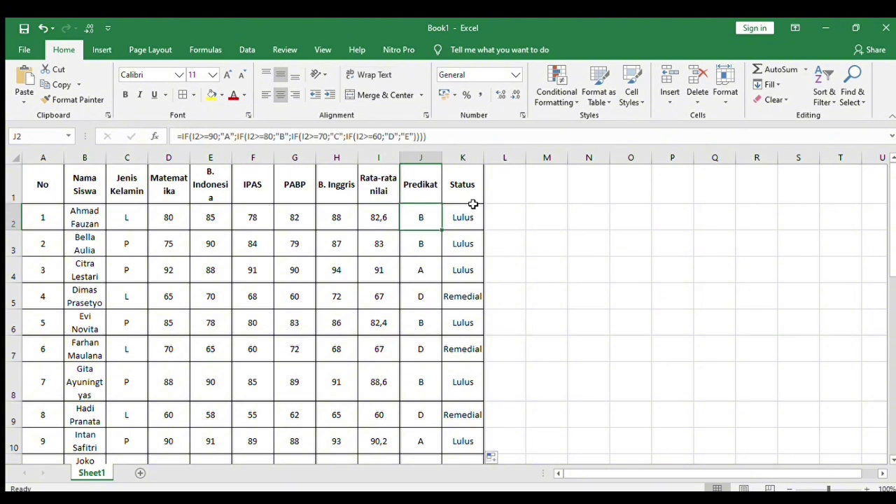
{"action": "left_click", "coordinate": [494, 200]}
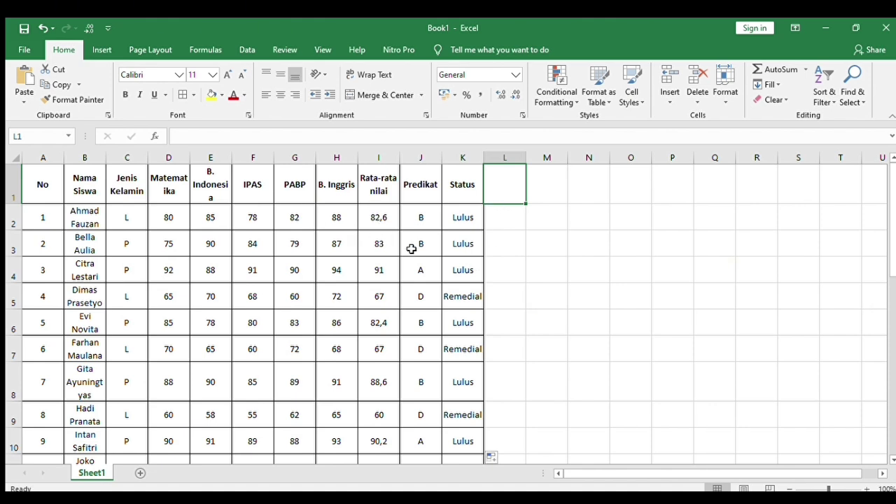
{"action": "key", "text": "Right"}
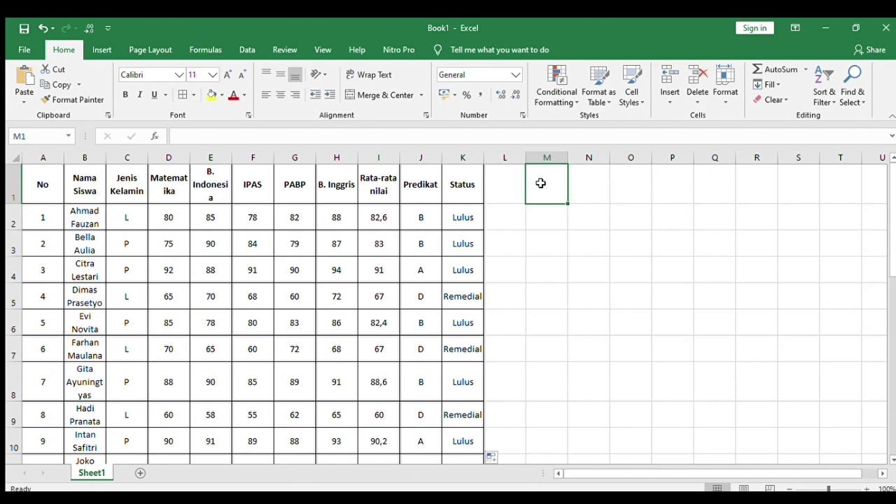
{"action": "left_click", "coordinate": [102, 183]}
{"action": "left_click_drag", "start_coordinate": [105, 183], "coordinate": [88, 189]}
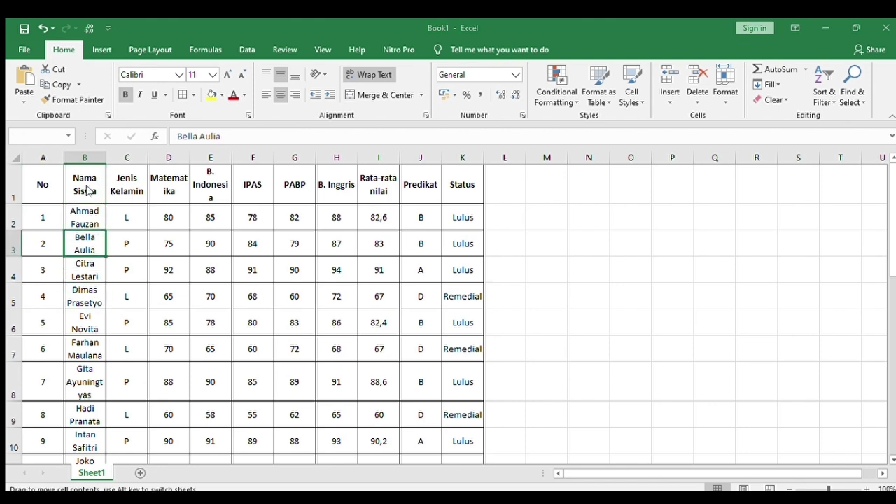
{"action": "left_click", "coordinate": [557, 243]}
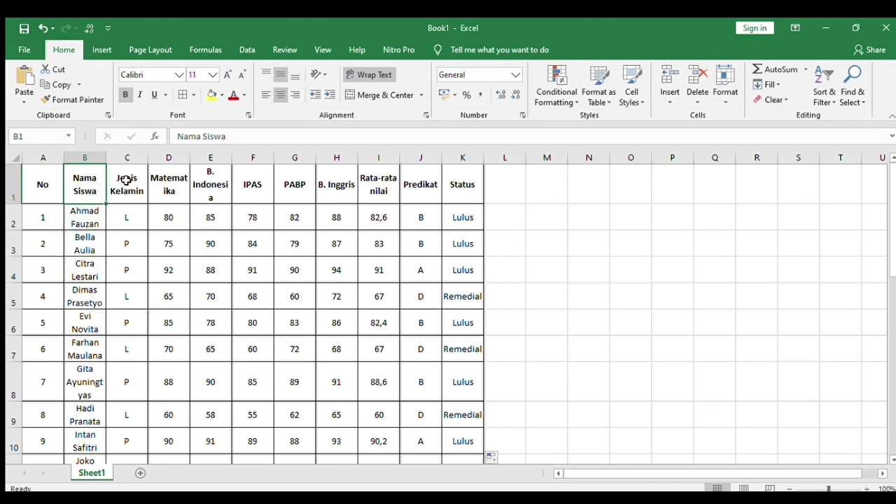
- Copy the Nama Siswa column B1:B26 into column M, starting at M1
{"action": "left_click_drag", "start_coordinate": [101, 184], "coordinate": [95, 425]}
{"action": "key", "text": "ctrl+c"}
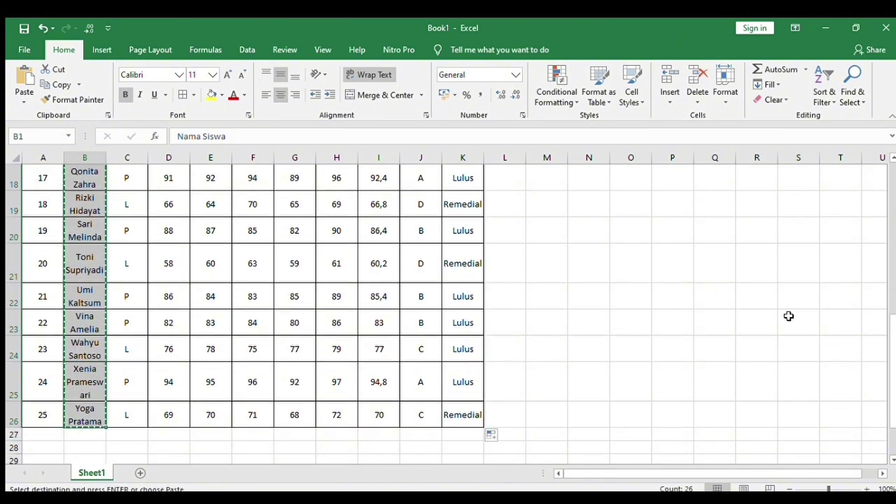
{"action": "left_click_drag", "start_coordinate": [890, 328], "coordinate": [892, 157]}
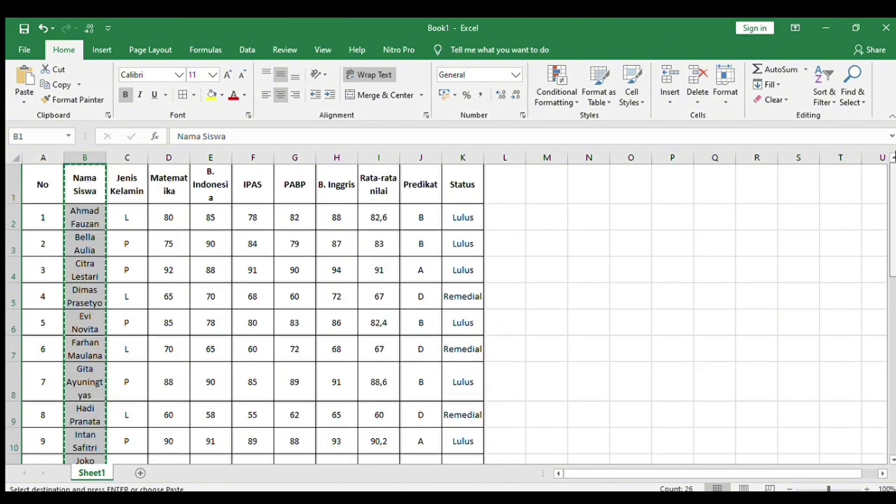
{"action": "left_click", "coordinate": [553, 176]}
{"action": "key", "text": "ctrl+v"}
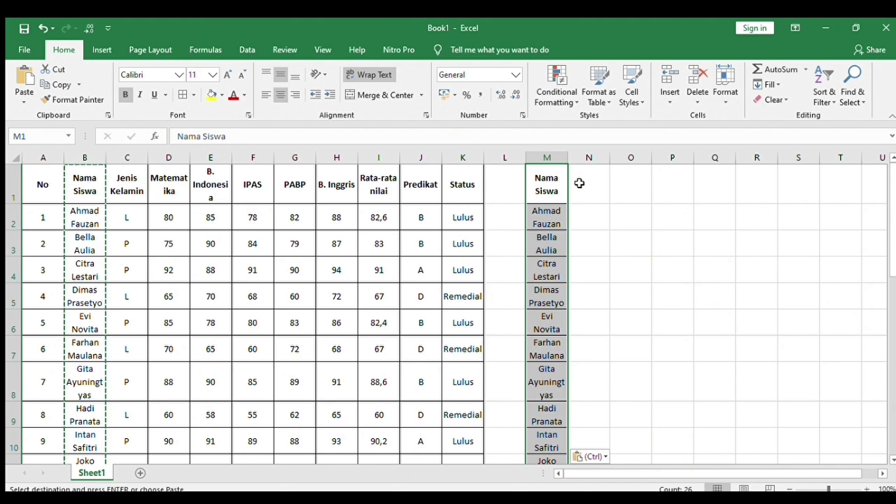
- Copy the Rata-rata nilai column I1:I26 into column N, starting at N1
{"action": "left_click", "coordinate": [388, 184]}
{"action": "left_click_drag", "start_coordinate": [387, 188], "coordinate": [393, 420]}
{"action": "key", "text": "ctrl+c"}
{"action": "left_click_drag", "start_coordinate": [893, 323], "coordinate": [893, 186]}
{"action": "left_click", "coordinate": [588, 183]}
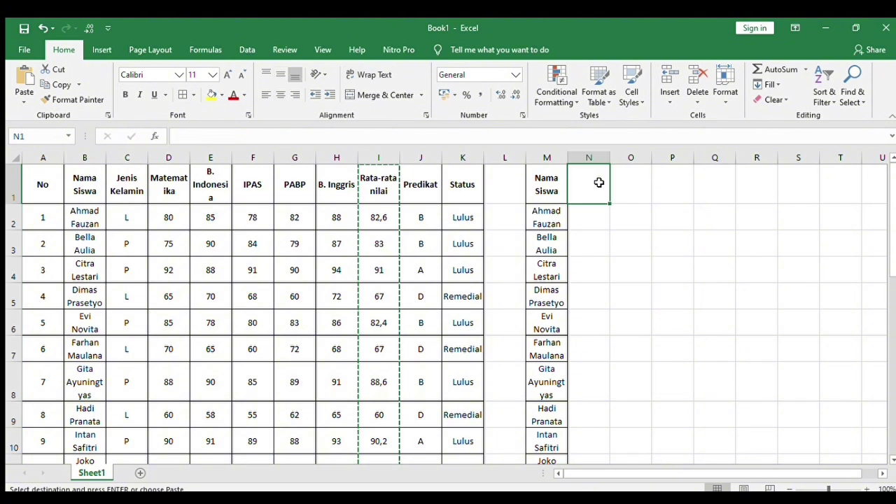
{"action": "key", "text": "ctrl+v"}
- Enter the column header "ambang batas" in cell O1
{"action": "left_click", "coordinate": [630, 184]}
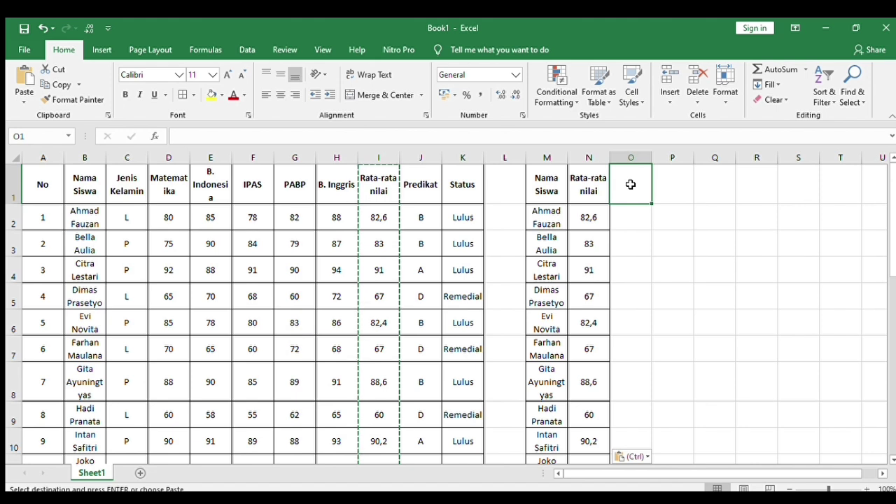
{"action": "type", "text": "a"}
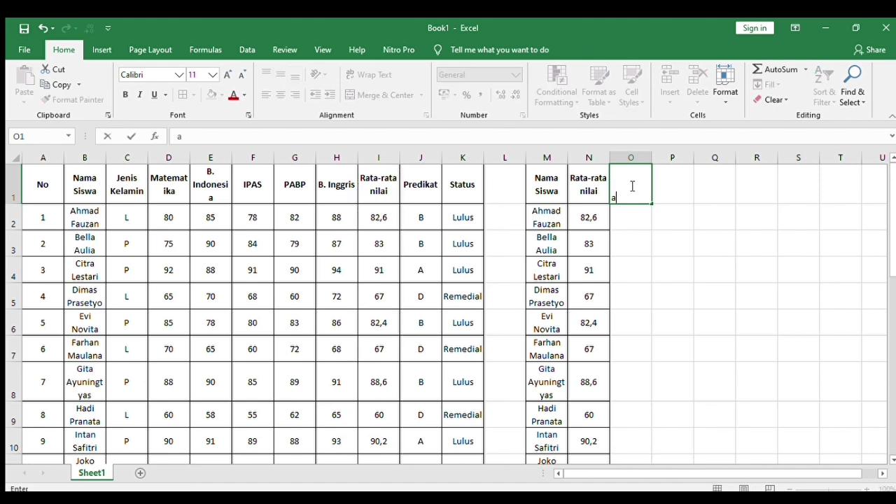
{"action": "type", "text": "mbang batas"}
{"action": "left_click", "coordinate": [695, 201]}
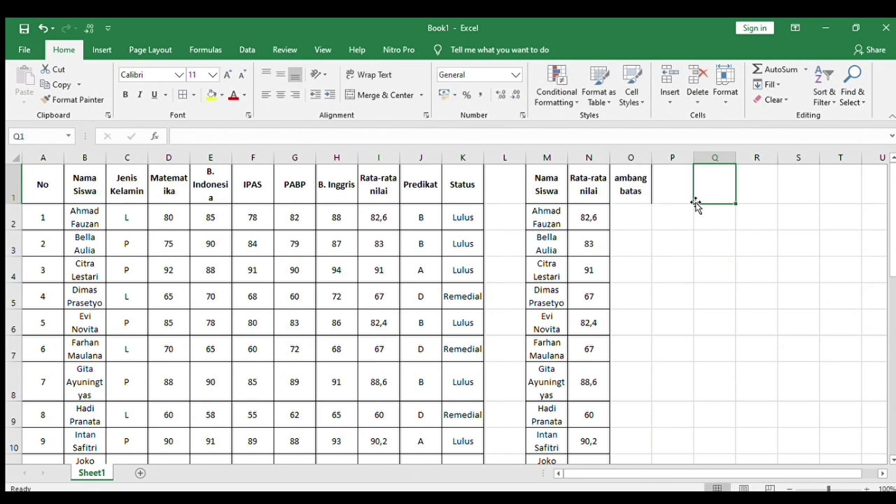
- Fill O2:O26 with the value 75 and center the values vertically and horizontally
{"action": "left_click", "coordinate": [630, 217]}
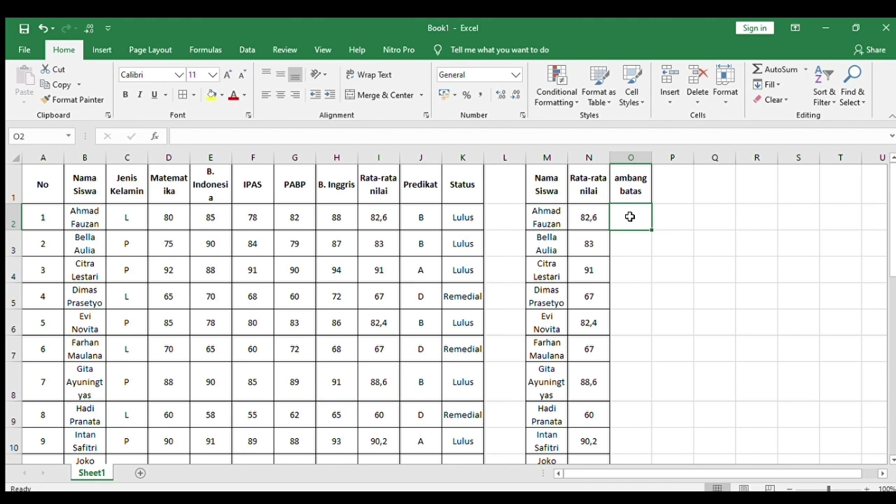
{"action": "type", "text": "75"}
{"action": "left_click_drag", "start_coordinate": [651, 230], "coordinate": [641, 428]}
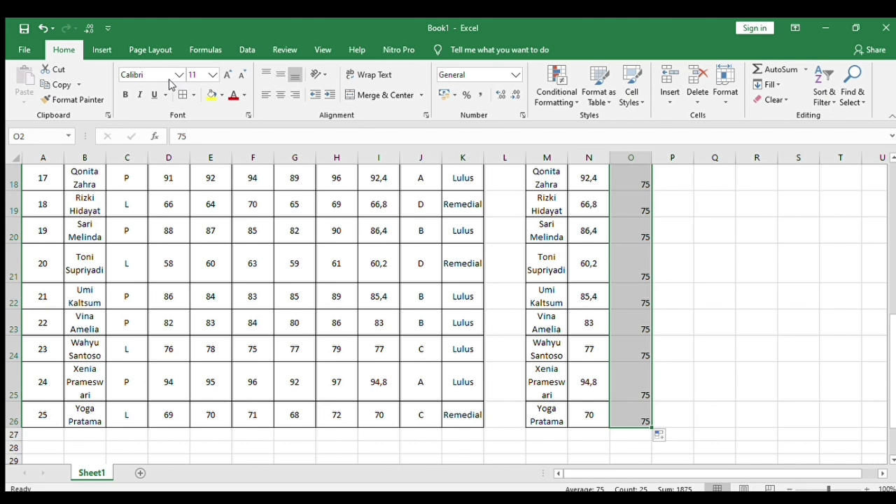
{"action": "left_click", "coordinate": [281, 75]}
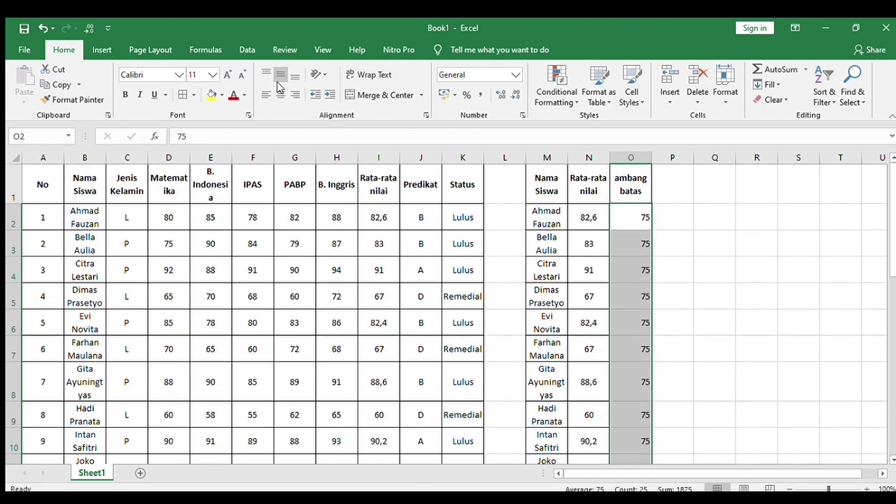
{"action": "left_click", "coordinate": [280, 93]}
- Apply borders to every cell of the helper table M1:O26
{"action": "left_click", "coordinate": [562, 216]}
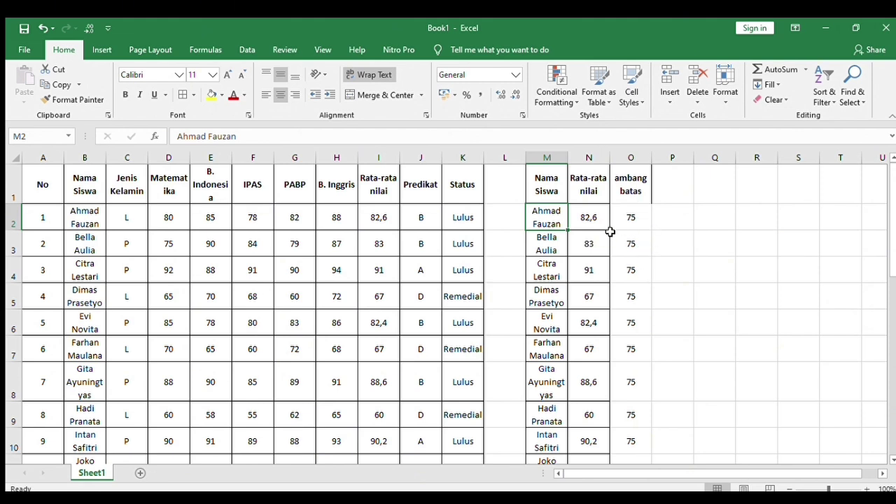
{"action": "left_click", "coordinate": [547, 185]}
{"action": "left_click_drag", "start_coordinate": [552, 187], "coordinate": [633, 416]}
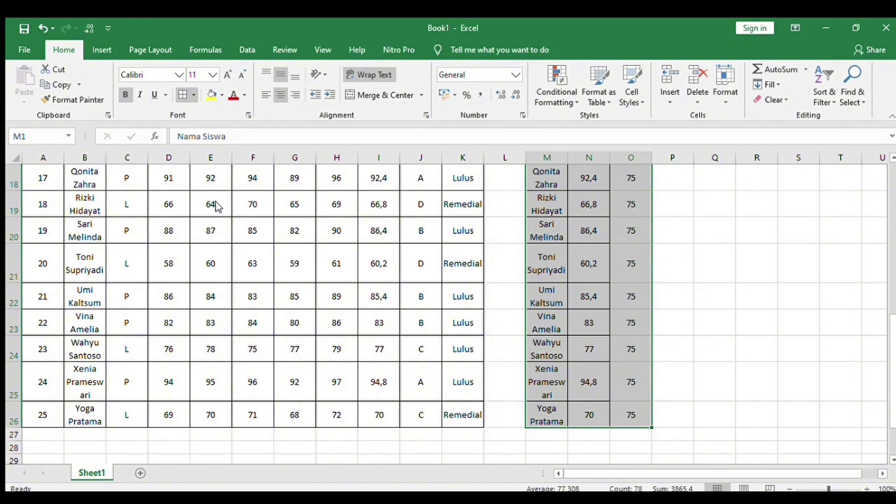
{"action": "scroll", "coordinate": [214, 204], "scroll_direction": "up", "scroll_amount": 6}
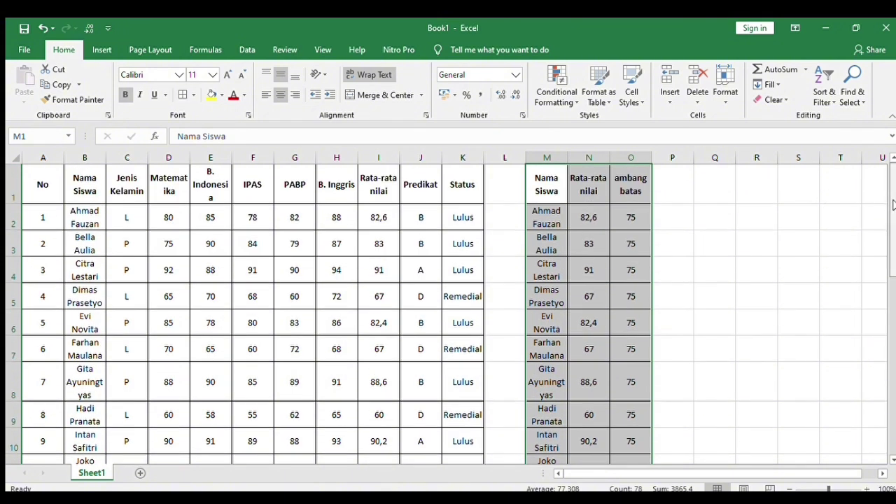
{"action": "left_click", "coordinate": [702, 234]}
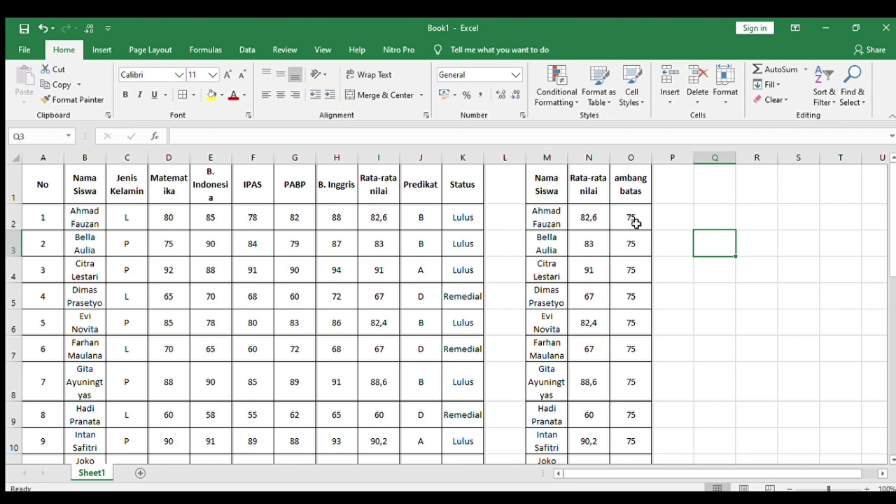
{"action": "left_click", "coordinate": [560, 184]}
{"action": "left_click_drag", "start_coordinate": [568, 184], "coordinate": [560, 247]}
{"action": "left_click", "coordinate": [550, 245]}
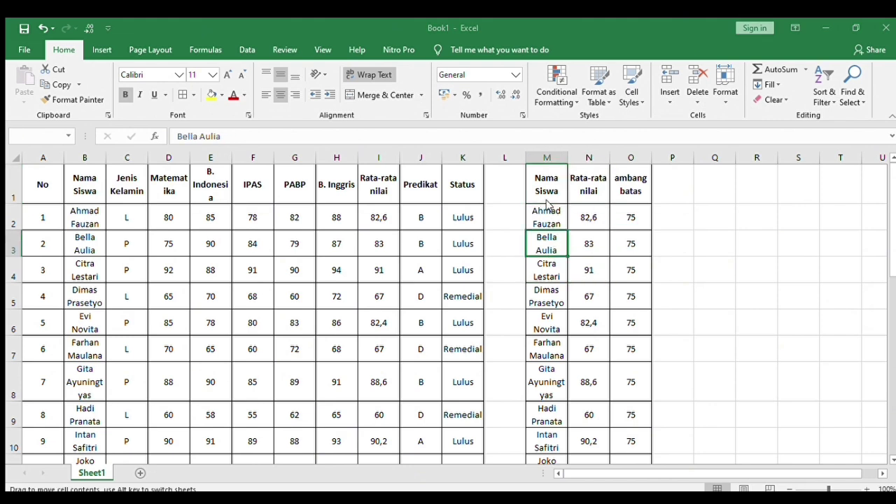
{"action": "left_click", "coordinate": [440, 296]}
{"action": "key", "text": "ctrl+z"}
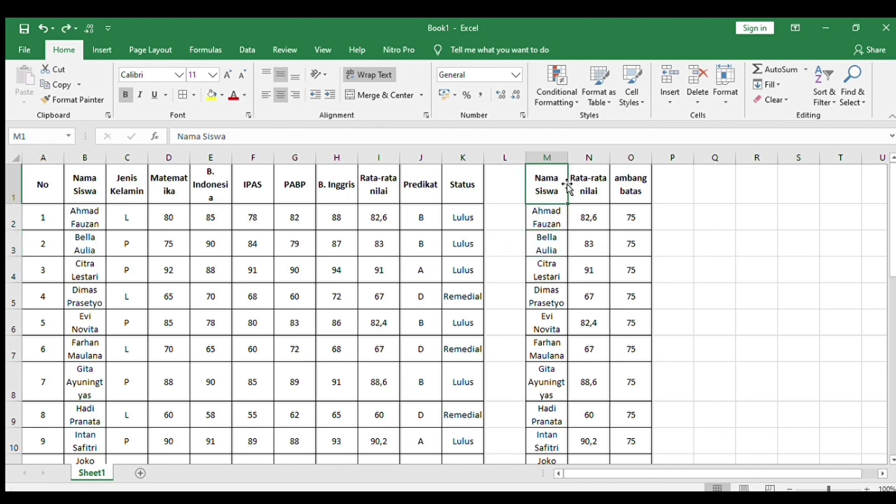
{"action": "left_click", "coordinate": [698, 178]}
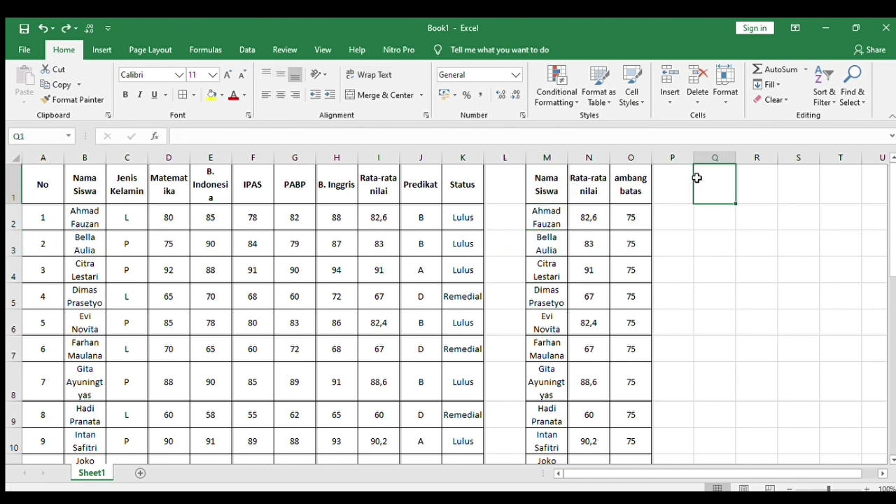
- Insert a recommended combination chart from M1:O26 with Rata-rata nilai as columns and ambang batas as a line
{"action": "left_click", "coordinate": [550, 187]}
{"action": "left_click_drag", "start_coordinate": [565, 191], "coordinate": [620, 432]}
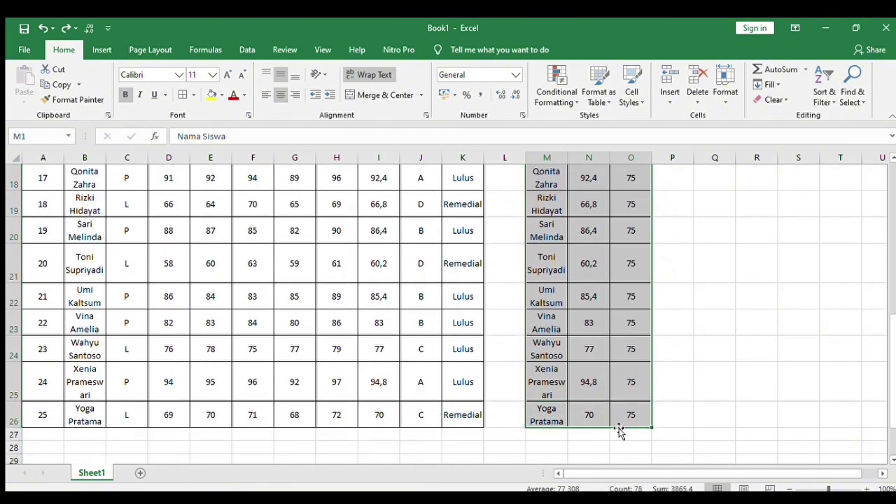
{"action": "left_click", "coordinate": [103, 51]}
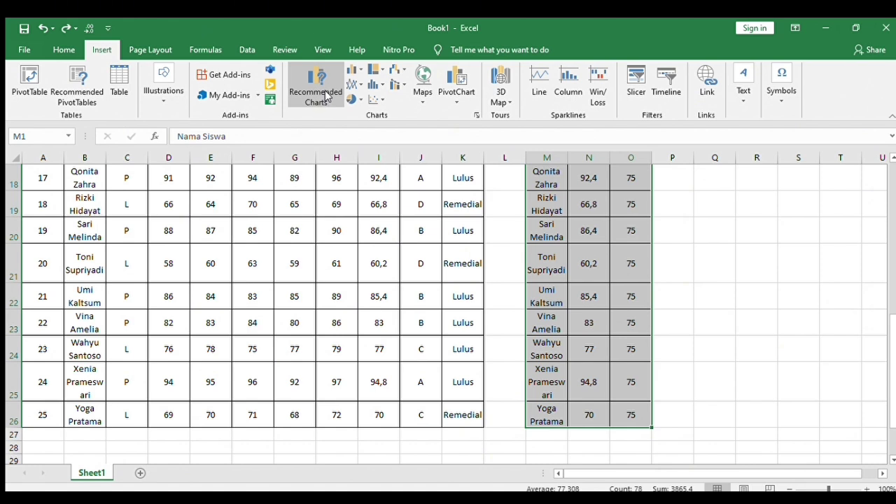
{"action": "left_click", "coordinate": [327, 96]}
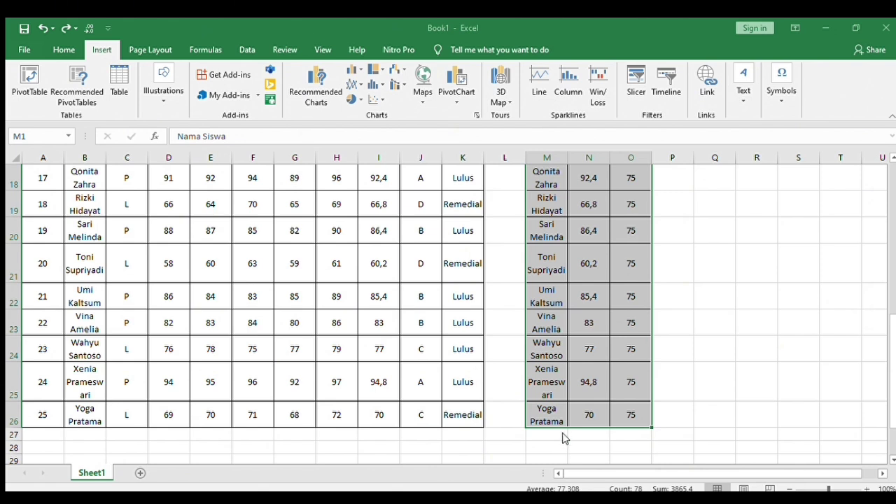
{"action": "key", "text": "alt+F1"}
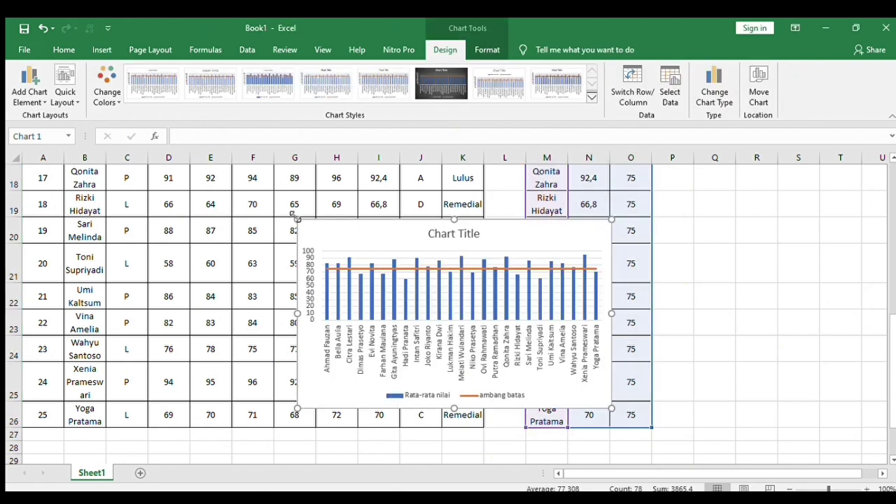
- Title the chart "Grafik kombinasi" and enlarge the chart slightly
{"action": "left_click", "coordinate": [429, 231]}
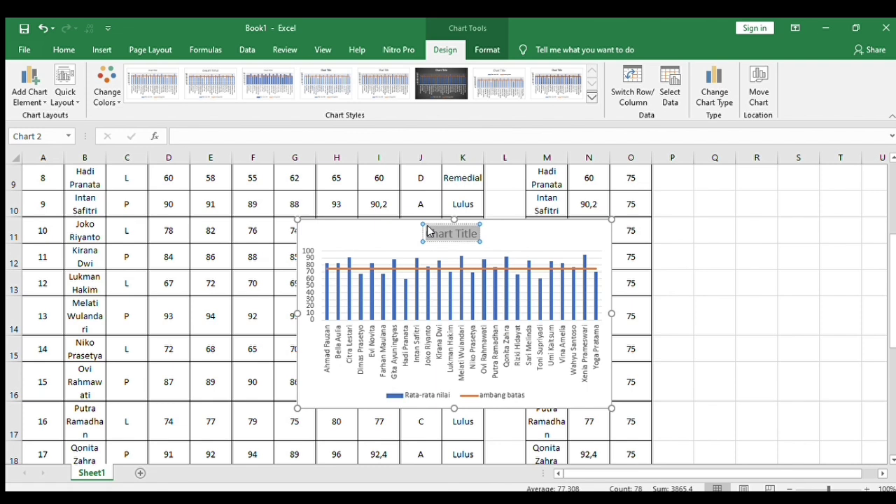
{"action": "type", "text": "Grafik"}
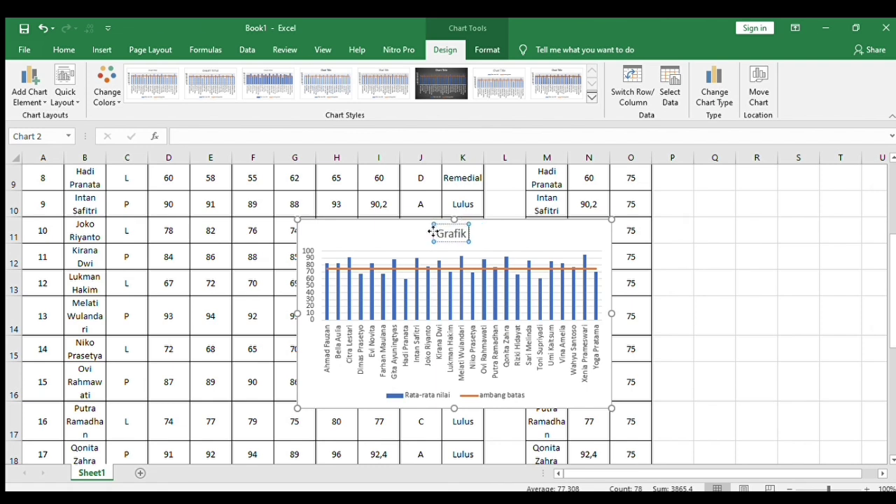
{"action": "type", "text": " kombinasi"}
{"action": "left_click", "coordinate": [543, 282]}
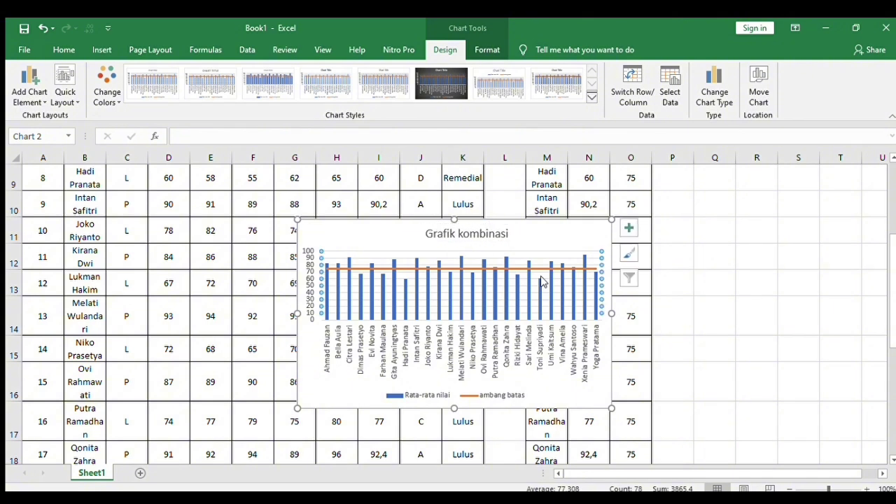
{"action": "left_click_drag", "start_coordinate": [608, 407], "coordinate": [617, 413]}
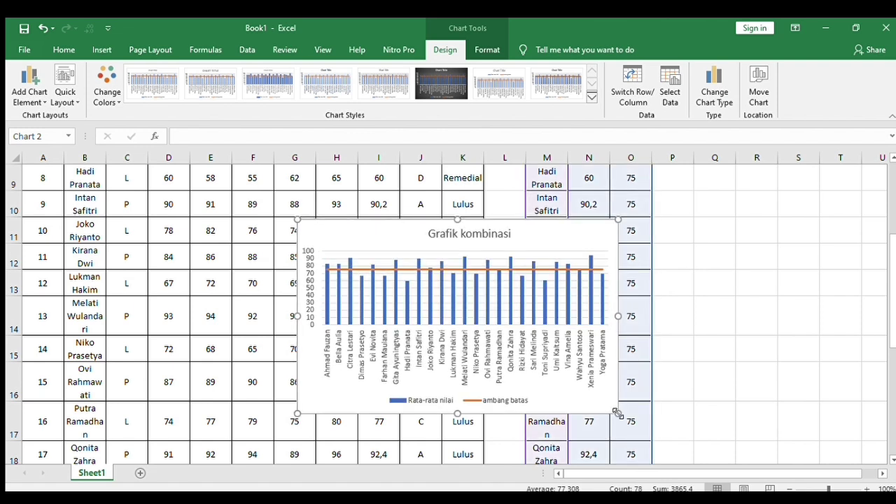
- Enlarge the "Grafik kombinasi" chart at two opposite corners and delete it from the sheet
{"action": "left_click_drag", "start_coordinate": [298, 219], "coordinate": [239, 192]}
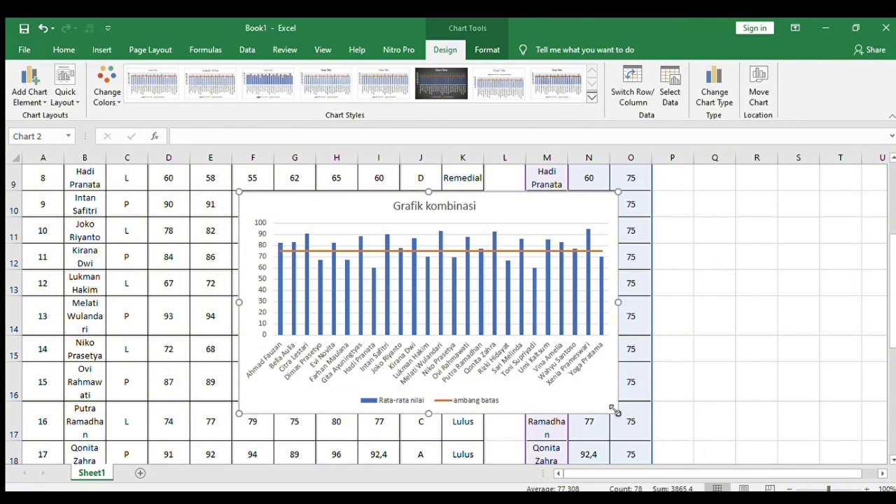
{"action": "left_click_drag", "start_coordinate": [616, 411], "coordinate": [648, 427]}
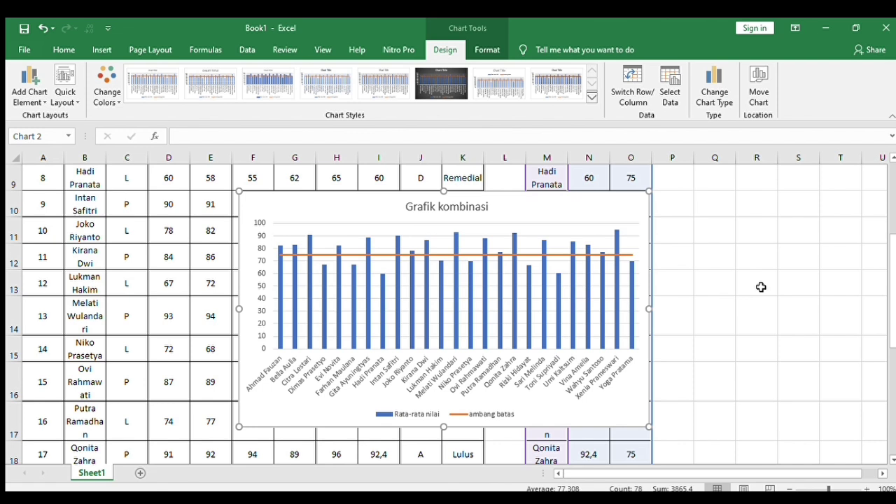
{"action": "key", "text": "Delete"}
{"action": "left_click_drag", "start_coordinate": [888, 274], "coordinate": [893, 203]}
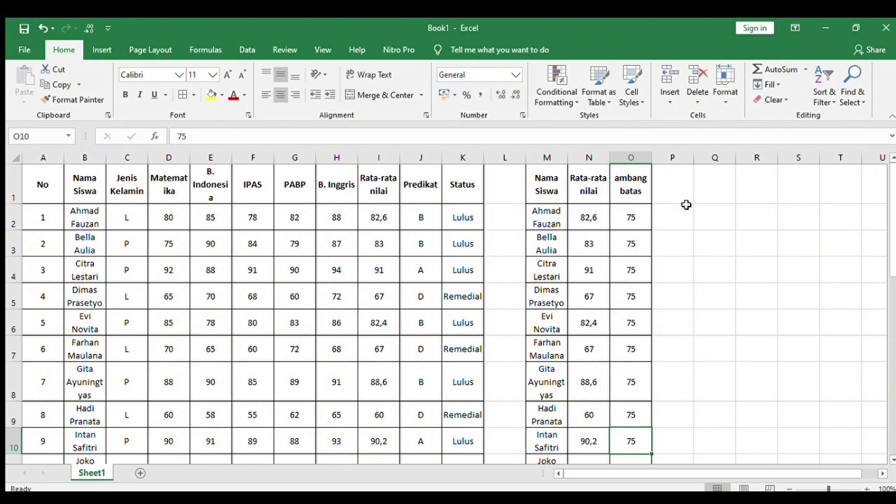
- Enter the summary table headers "status" in Q1 and "Jumlah" in R1
{"action": "left_click", "coordinate": [699, 191]}
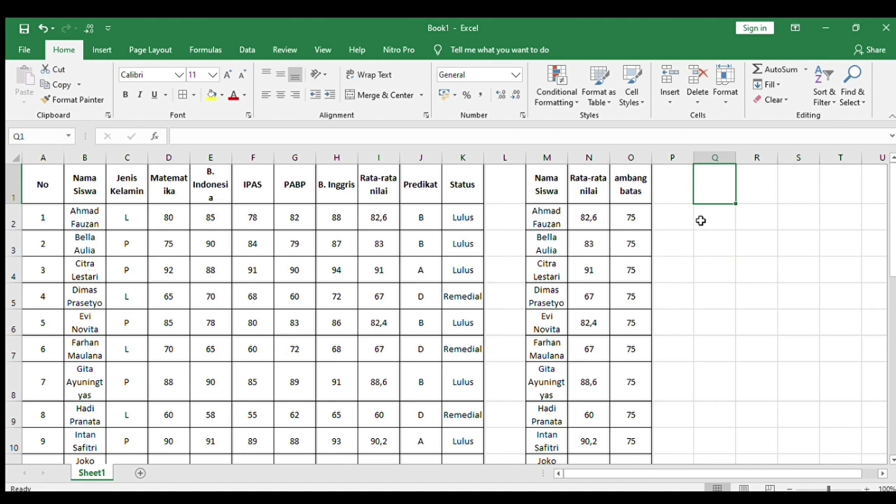
{"action": "type", "text": "status"}
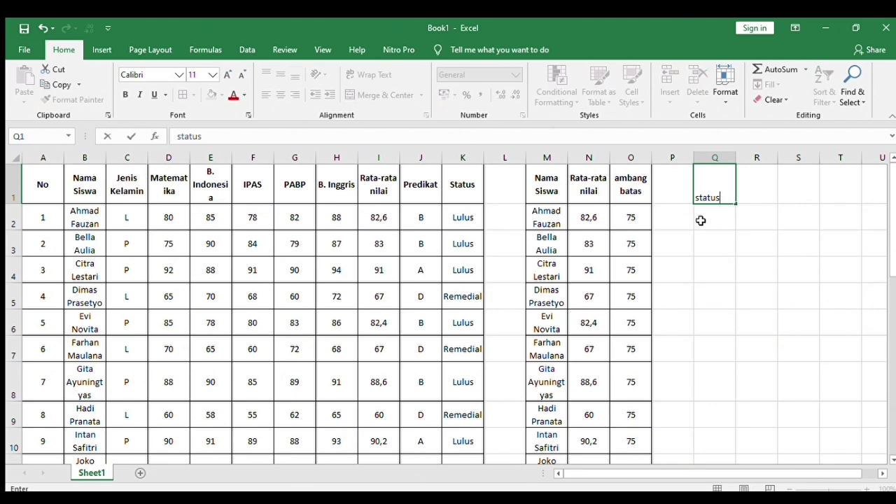
{"action": "left_click", "coordinate": [760, 196]}
{"action": "type", "text": "Jumlh"}
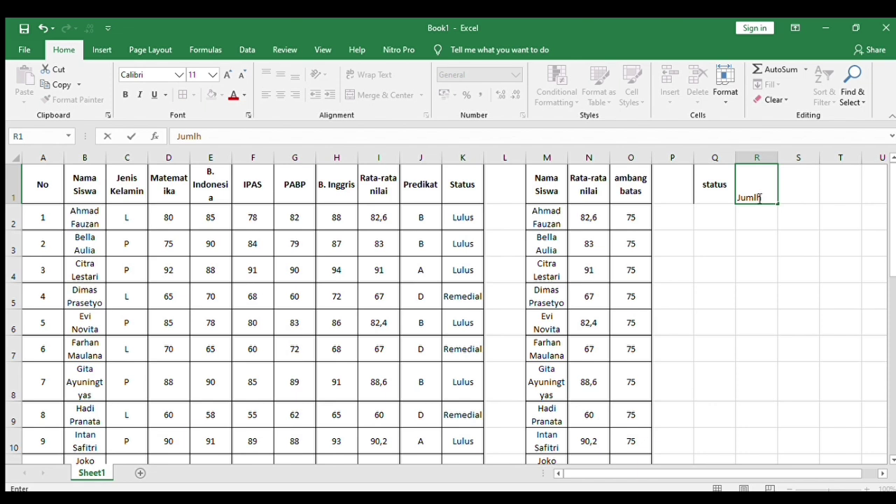
{"action": "key", "text": "BackSpace"}
{"action": "type", "text": "aj"}
{"action": "type", "text": "h"}
- Enter the status labels "Lulus" in Q2 and "Remedial" in Q3
{"action": "left_click", "coordinate": [724, 210]}
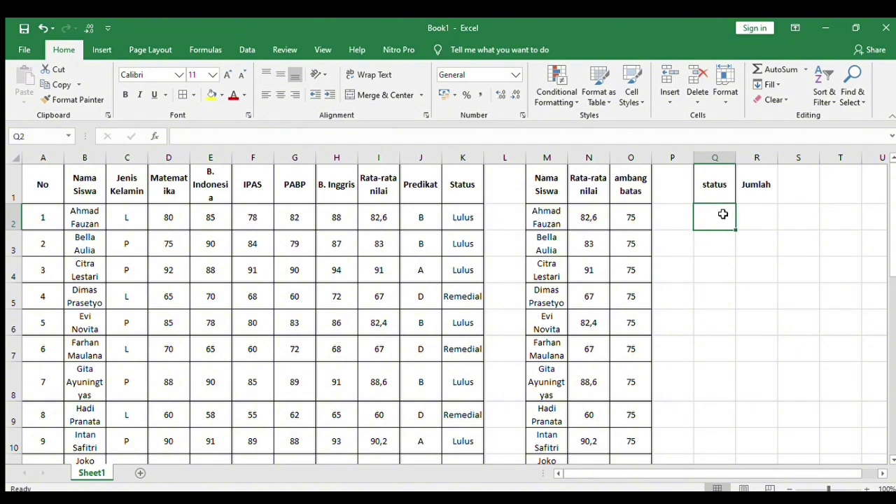
{"action": "type", "text": "Lulus"}
{"action": "key", "text": "Return"}
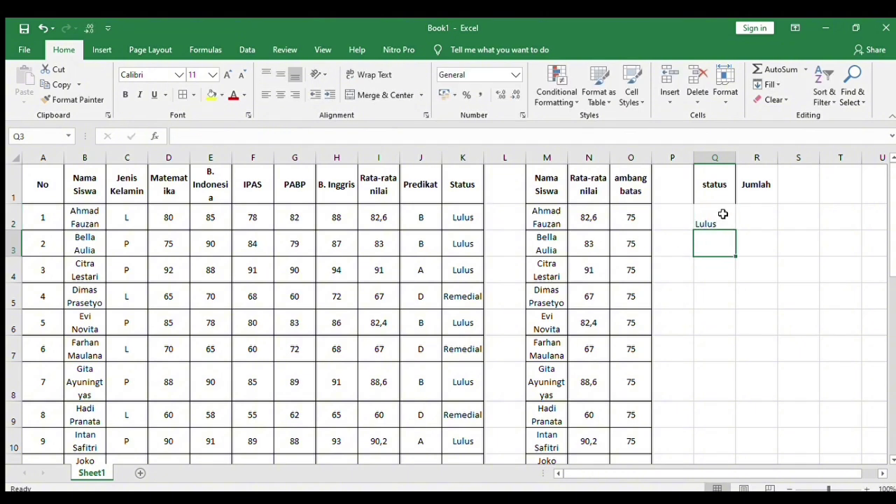
{"action": "type", "text": "Rem"}
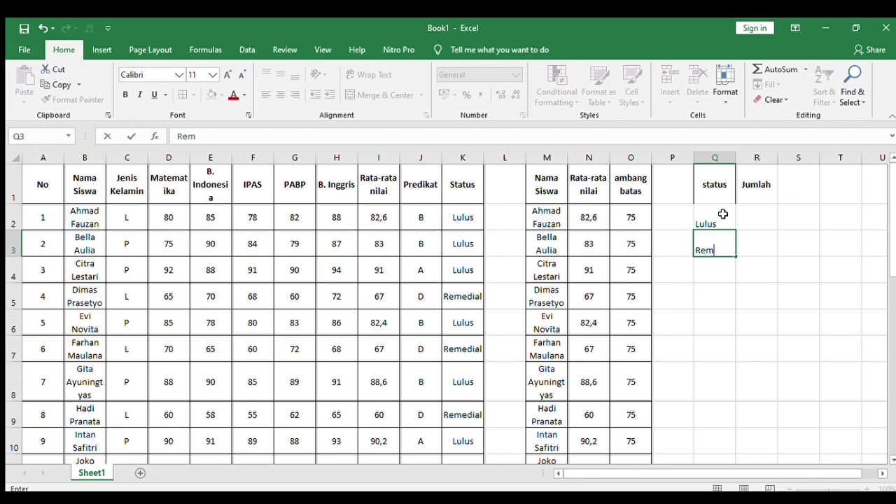
{"action": "type", "text": "edial"}
{"action": "left_click", "coordinate": [756, 203]}
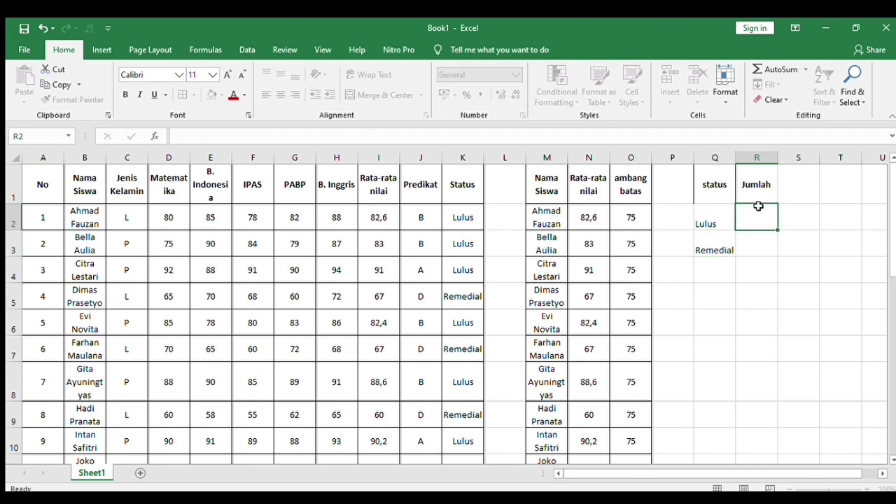
- Apply borders to every cell of the status summary table Q1:R3
{"action": "left_click", "coordinate": [726, 188]}
{"action": "left_click_drag", "start_coordinate": [726, 188], "coordinate": [751, 238]}
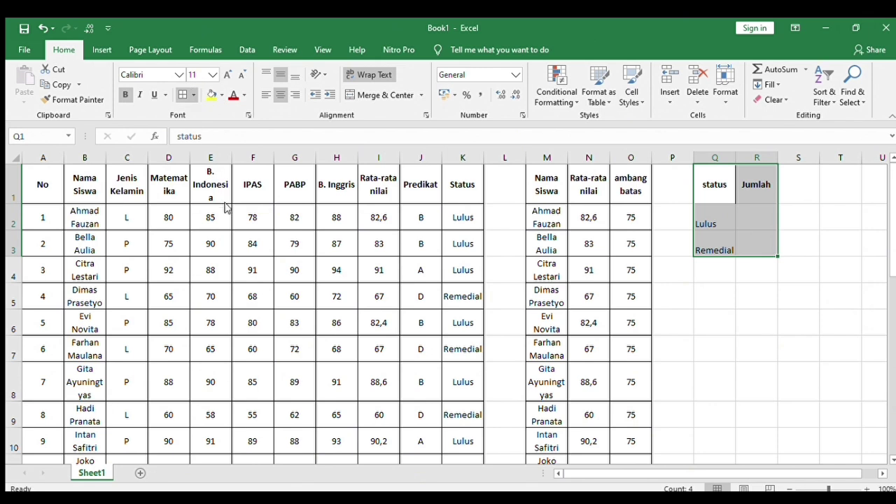
{"action": "left_click", "coordinate": [692, 272]}
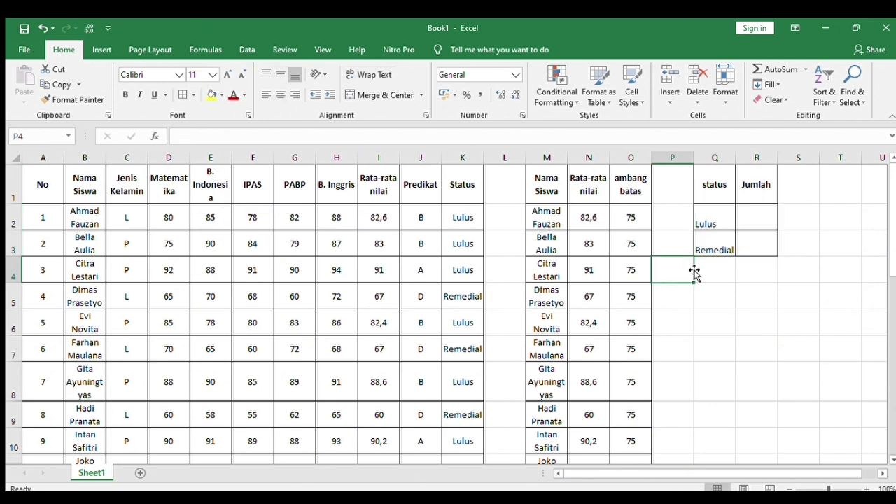
- Count the passing students in R2 with the formula =COUNTIF(K1:K26;"Lulus")
{"action": "left_click", "coordinate": [765, 219]}
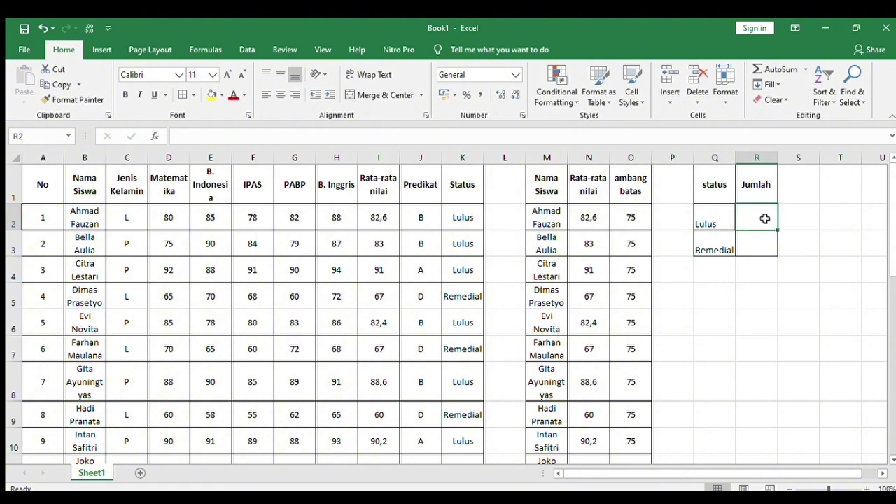
{"action": "type", "text": "=coun"}
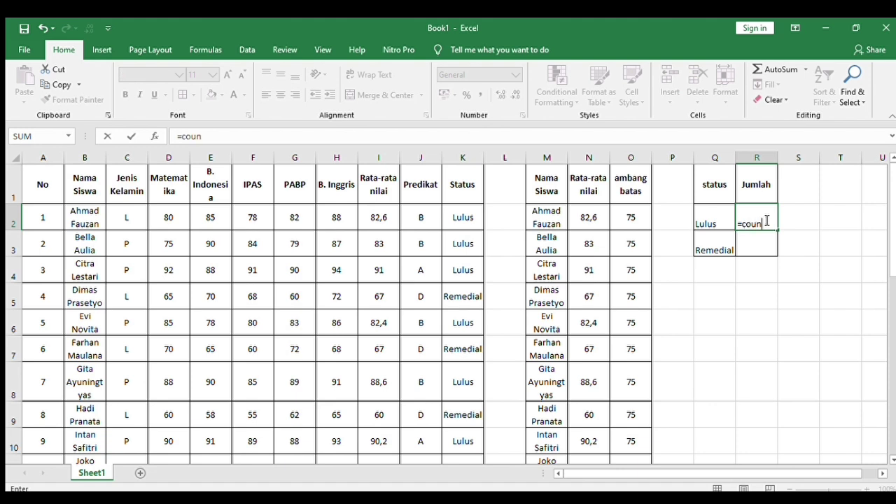
{"action": "type", "text": "ti"}
{"action": "key", "text": "Tab"}
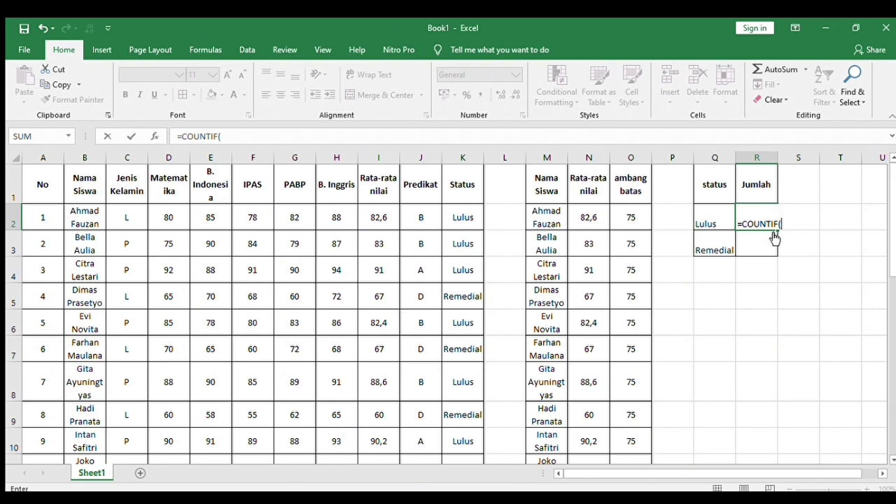
{"action": "left_click", "coordinate": [464, 193]}
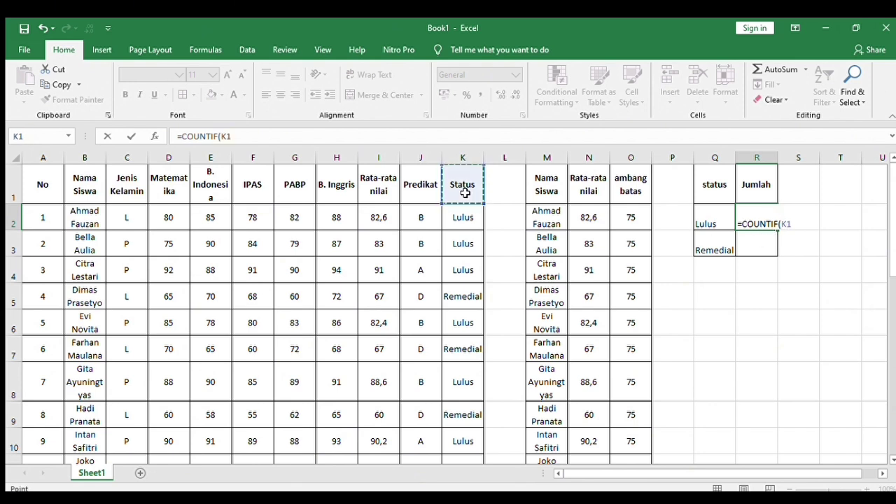
{"action": "left_click_drag", "start_coordinate": [465, 192], "coordinate": [461, 419]}
{"action": "left_click_drag", "start_coordinate": [890, 365], "coordinate": [891, 210]}
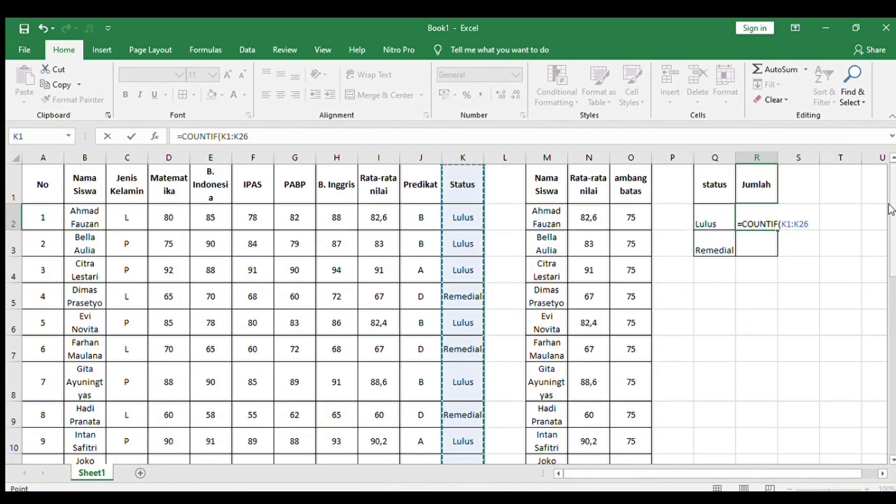
{"action": "type", "text": ";\"Lu"}
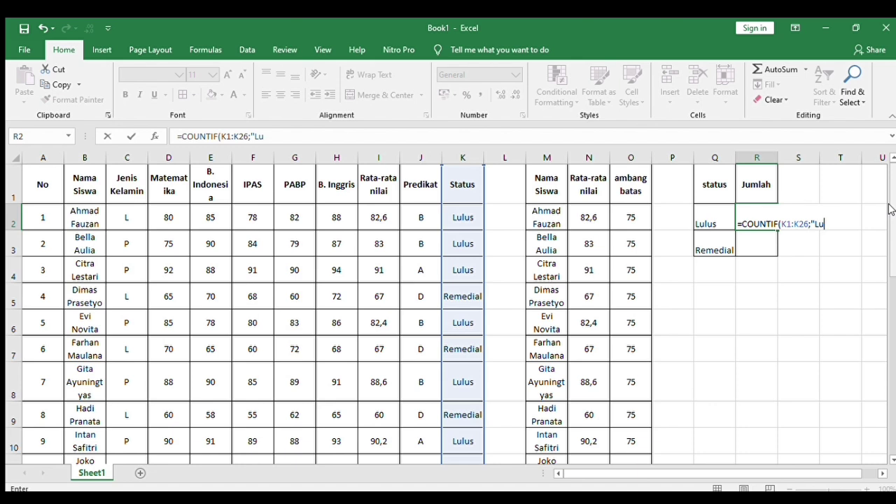
{"action": "type", "text": "s\")"}
{"action": "key", "text": "Return"}
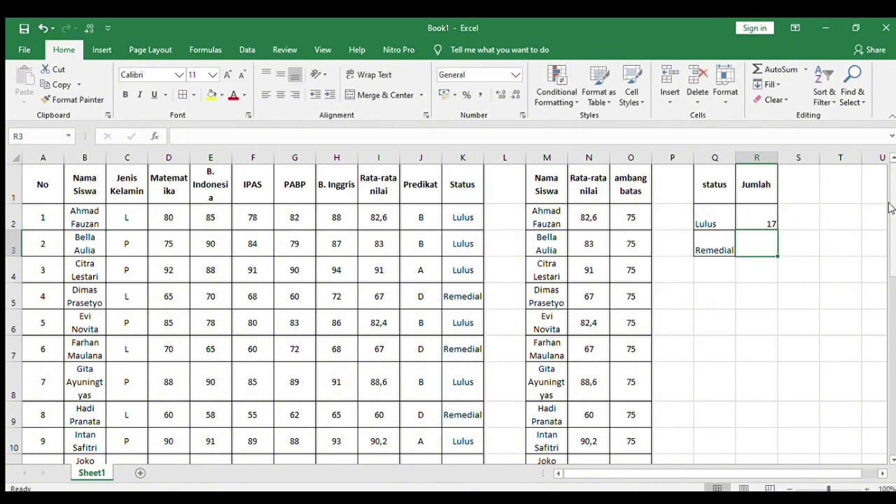
- Try to fill the COUNTIF formula from R2 down into R3, and undo the fill
{"action": "left_click", "coordinate": [774, 218]}
{"action": "left_click_drag", "start_coordinate": [776, 229], "coordinate": [775, 250]}
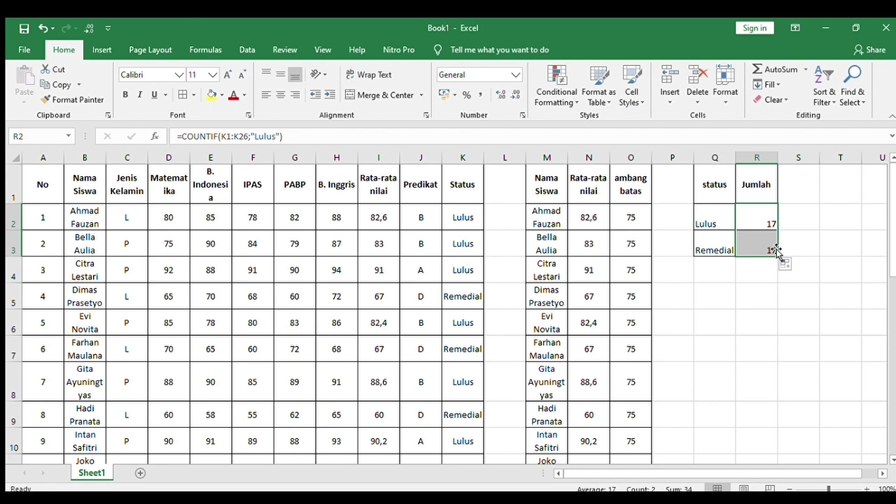
{"action": "key", "text": "ctrl+z"}
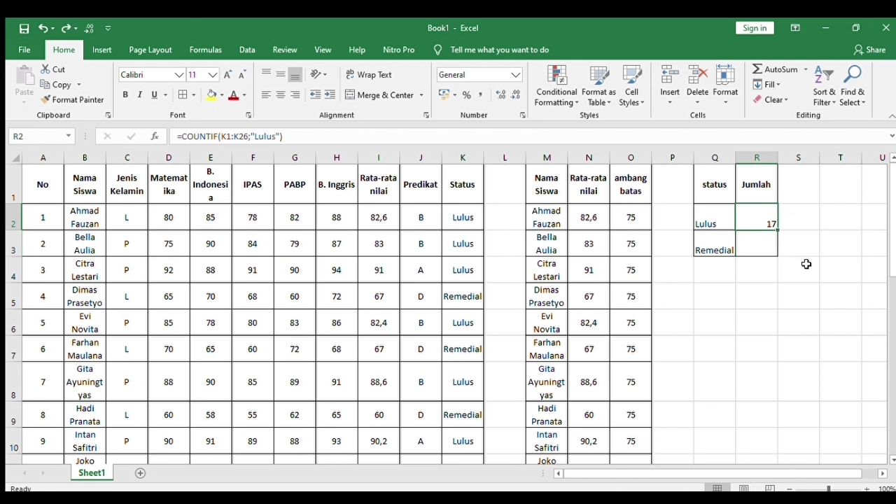
- Count the remedial students in R3 with the formula =COUNTIF(K1:K26;"Remedial")
{"action": "left_click", "coordinate": [758, 246]}
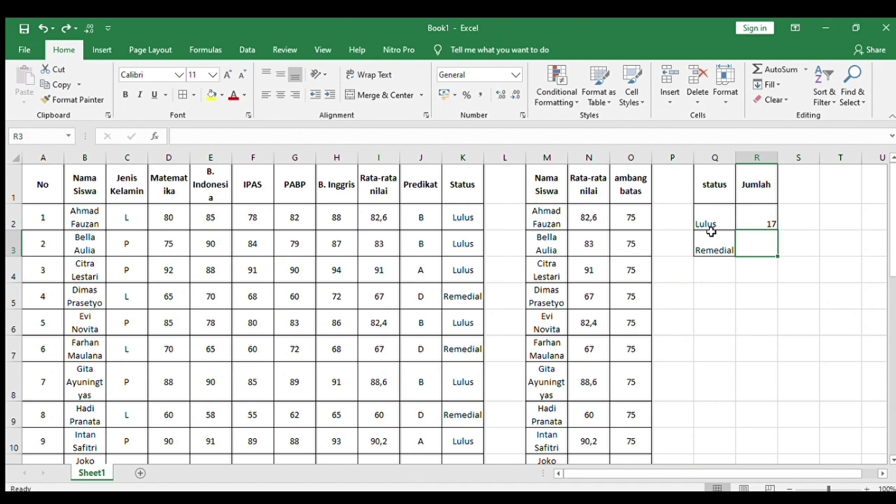
{"action": "left_click", "coordinate": [746, 223]}
{"action": "left_click", "coordinate": [750, 240]}
{"action": "type", "text": "=c"}
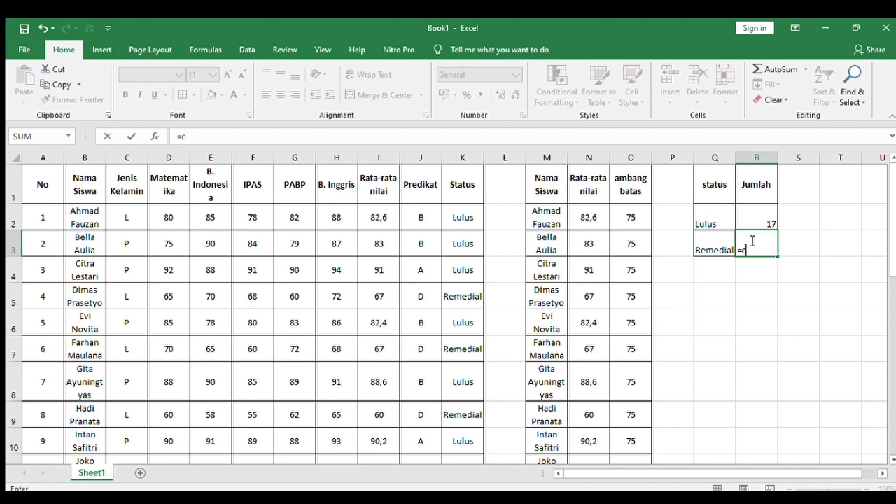
{"action": "type", "text": "oun"}
{"action": "double_click", "coordinate": [773, 295]}
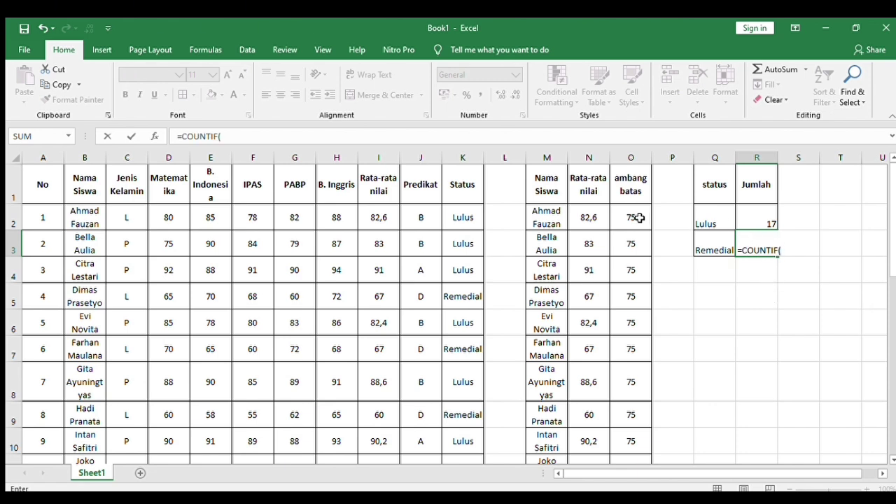
{"action": "left_click", "coordinate": [462, 196]}
{"action": "left_click_drag", "start_coordinate": [462, 196], "coordinate": [464, 421]}
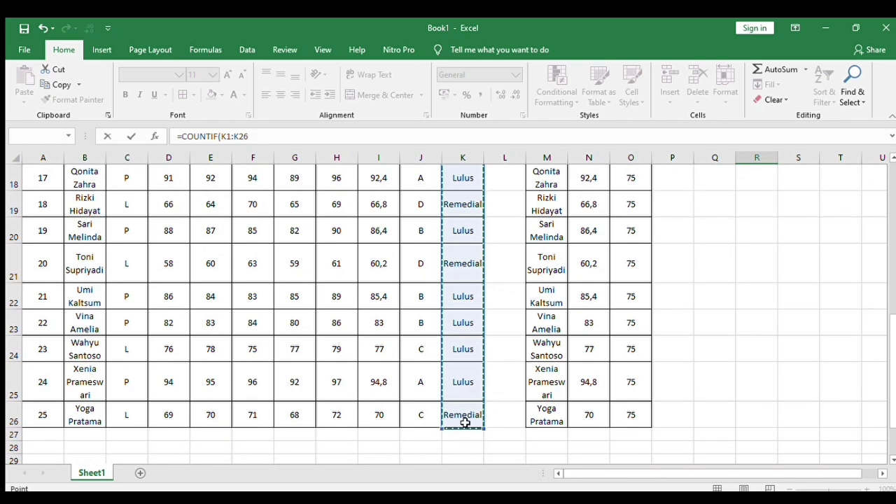
{"action": "left_click_drag", "start_coordinate": [885, 364], "coordinate": [894, 193]}
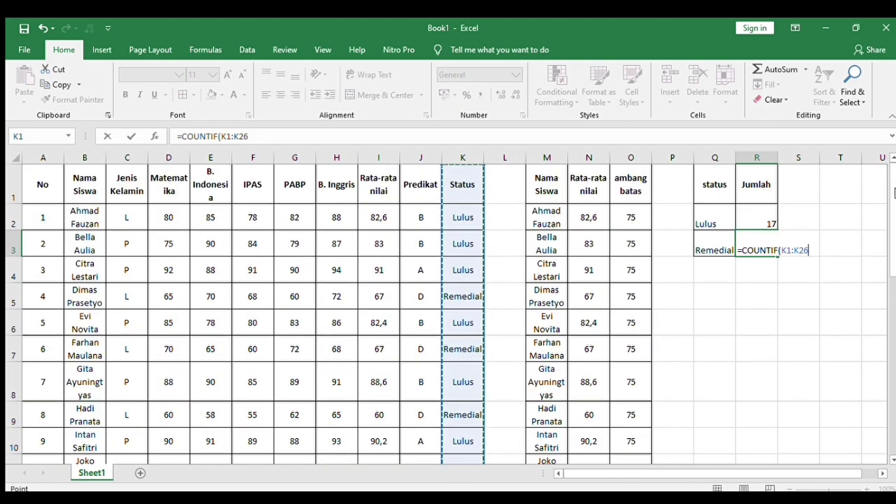
{"action": "type", "text": ";"}
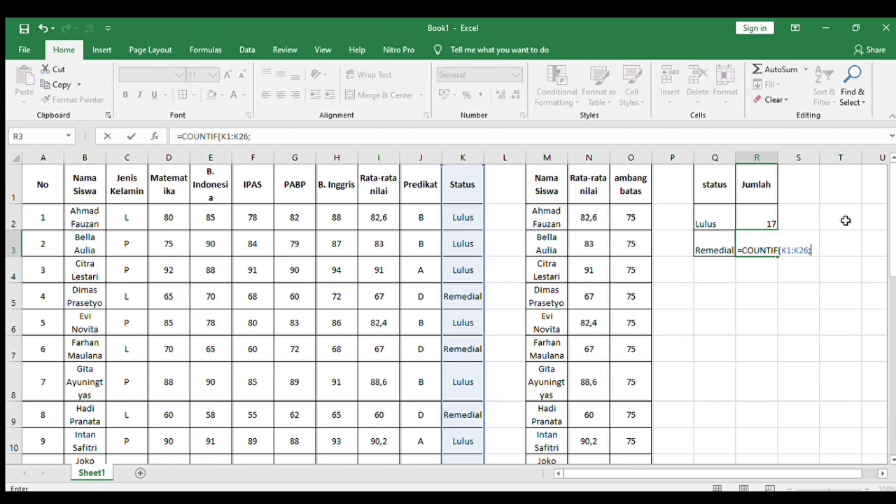
{"action": "type", "text": "\"Remedial"}
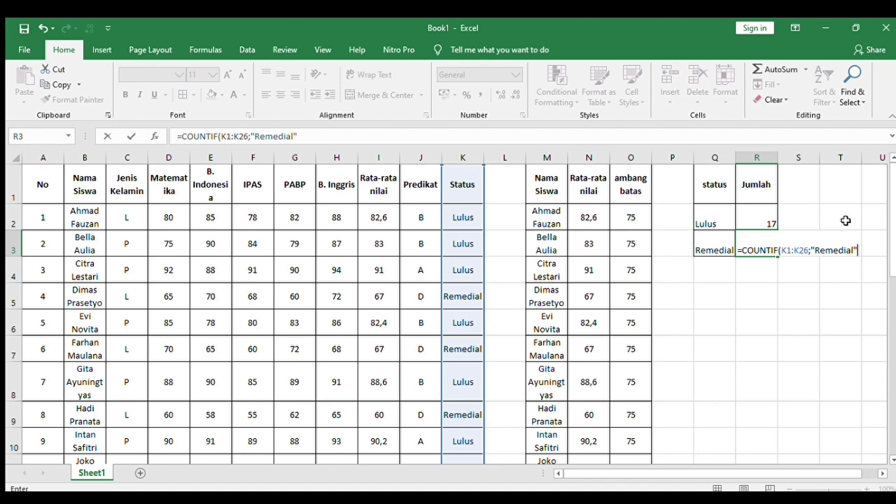
{"action": "type", "text": "\")"}
{"action": "key", "text": "Return"}
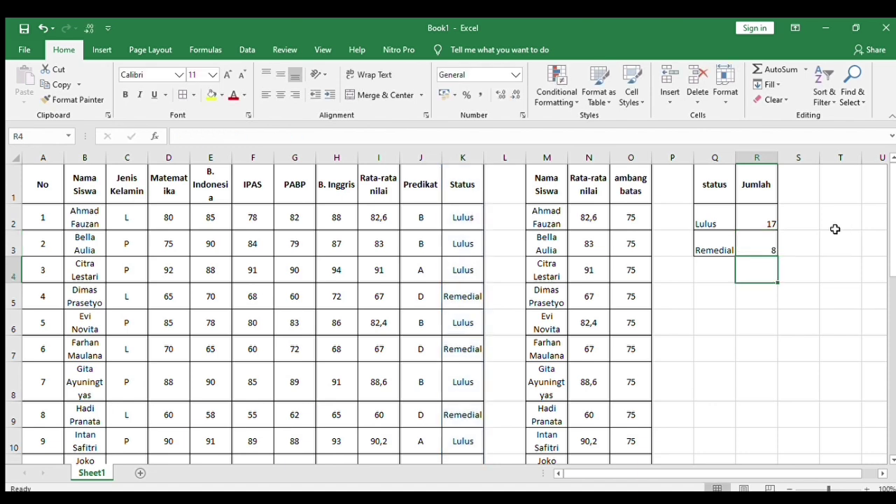
- Insert a 3-D pie chart of the Lulus and Remedial counts from the status summary Q1:R3
{"action": "left_click", "coordinate": [808, 218]}
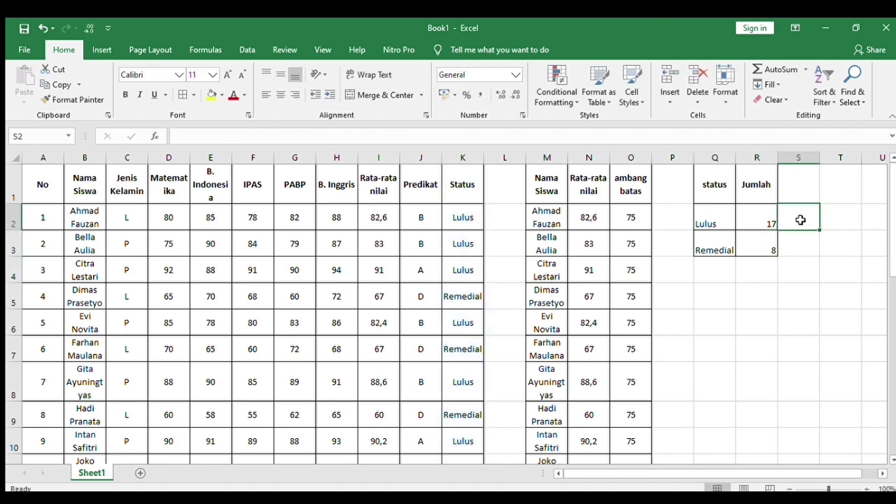
{"action": "left_click", "coordinate": [757, 213]}
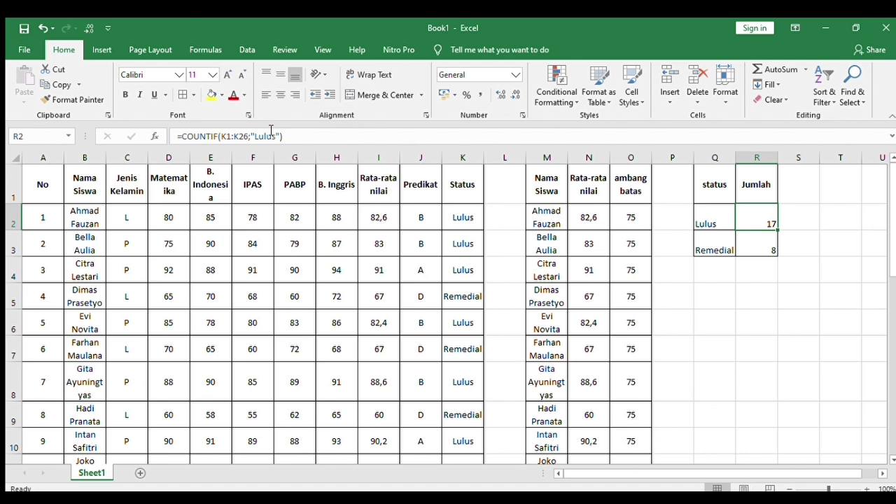
{"action": "left_click", "coordinate": [731, 185]}
{"action": "left_click_drag", "start_coordinate": [731, 185], "coordinate": [754, 239]}
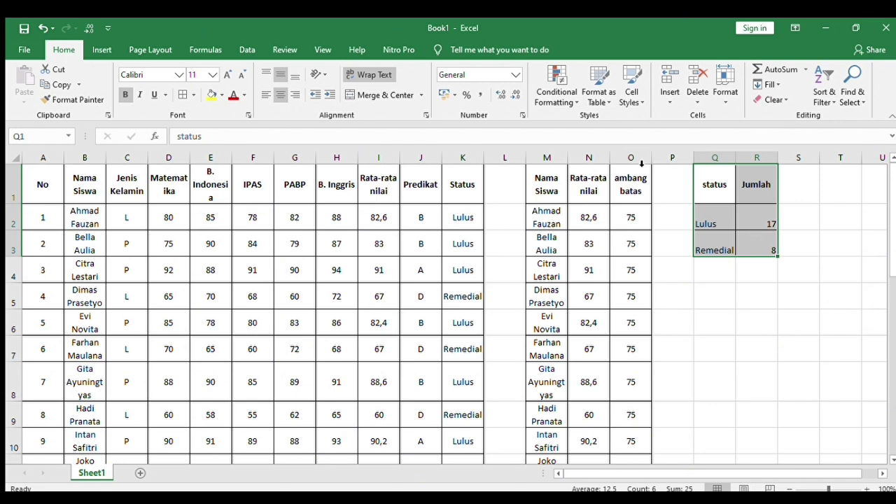
{"action": "left_click", "coordinate": [102, 49]}
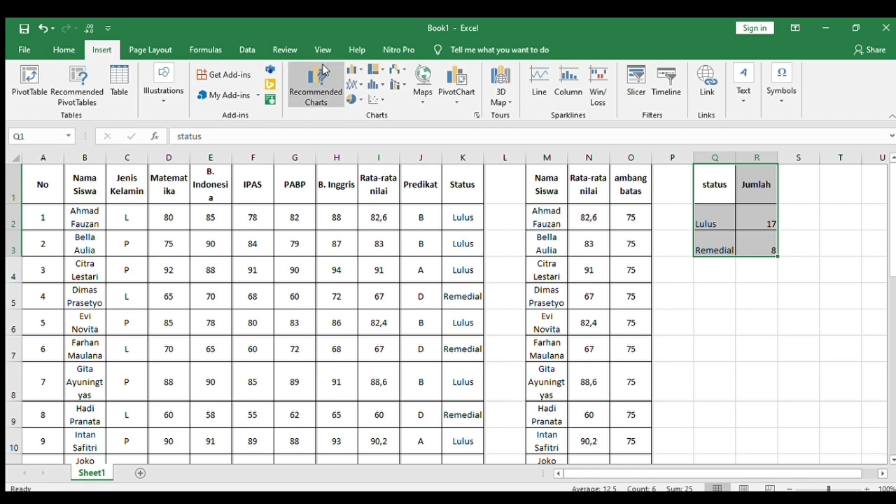
{"action": "left_click", "coordinate": [355, 99]}
{"action": "left_click", "coordinate": [363, 133]}
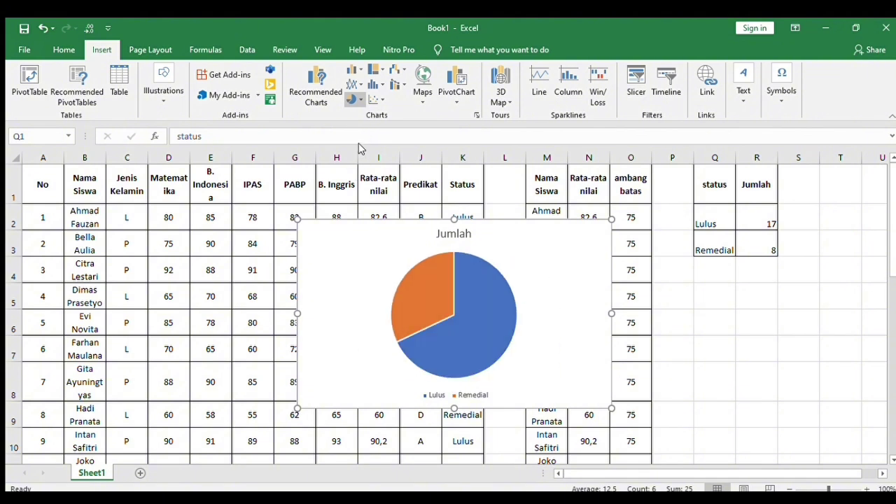
{"action": "left_click", "coordinate": [362, 184]}
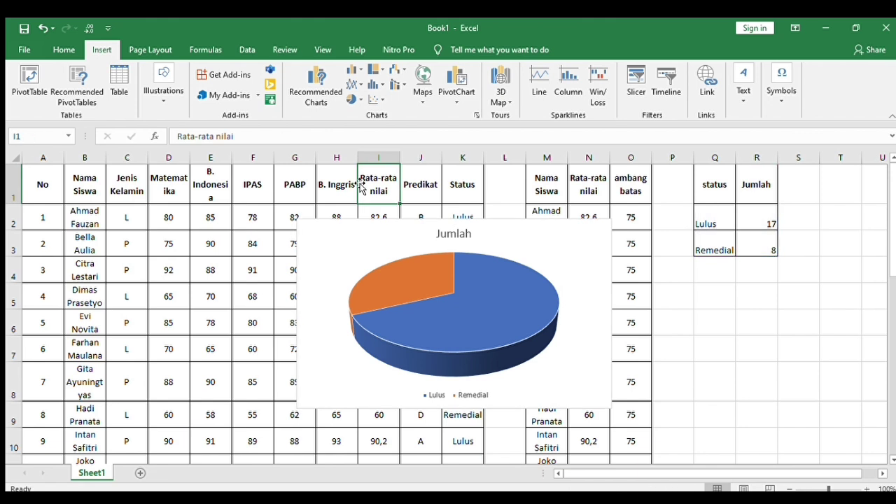
- Apply the grey-gradient chart style with dark percentage labels to the pie chart and enlarge the chart slightly
{"action": "left_click", "coordinate": [413, 257]}
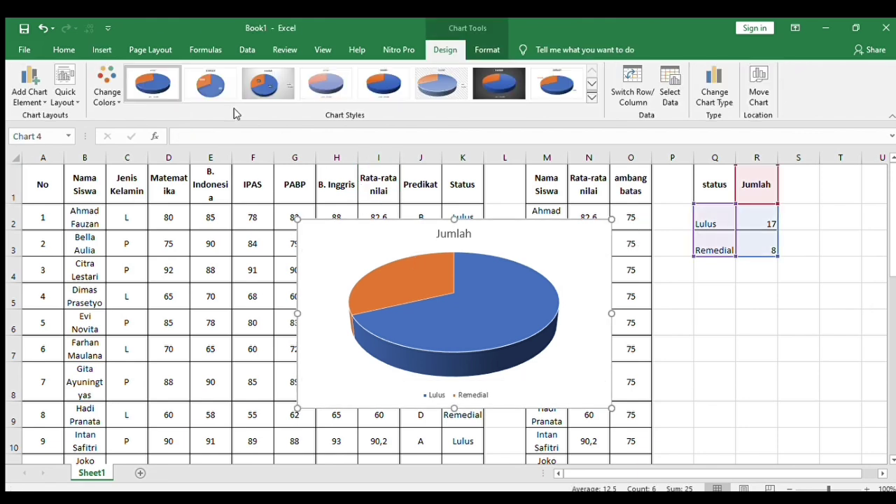
{"action": "left_click", "coordinate": [215, 101]}
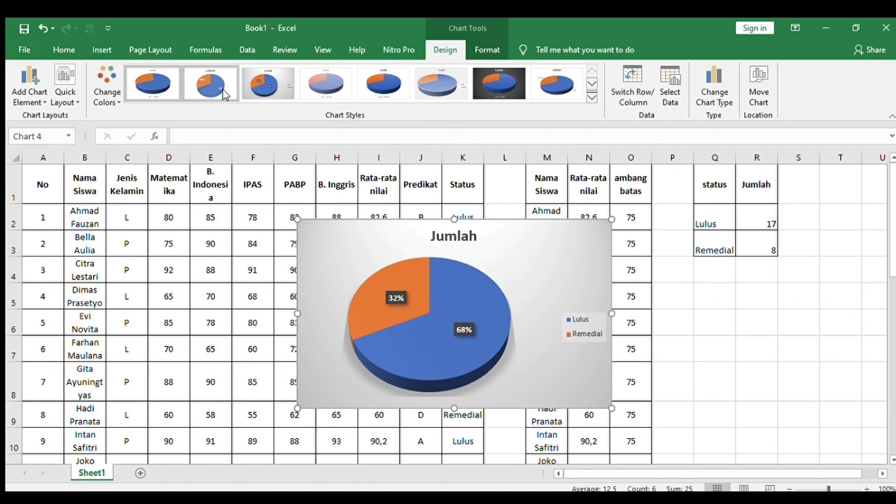
{"action": "left_click", "coordinate": [259, 91]}
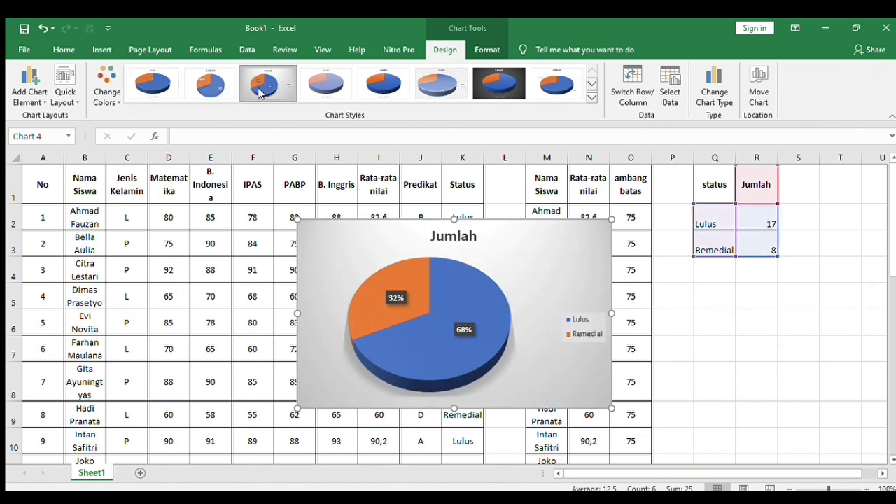
{"action": "left_click", "coordinate": [374, 260]}
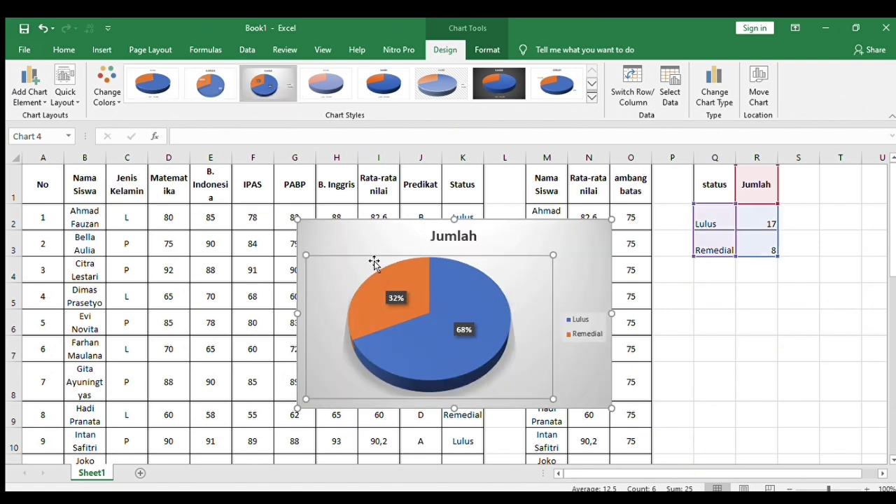
{"action": "left_click_drag", "start_coordinate": [611, 408], "coordinate": [630, 417]}
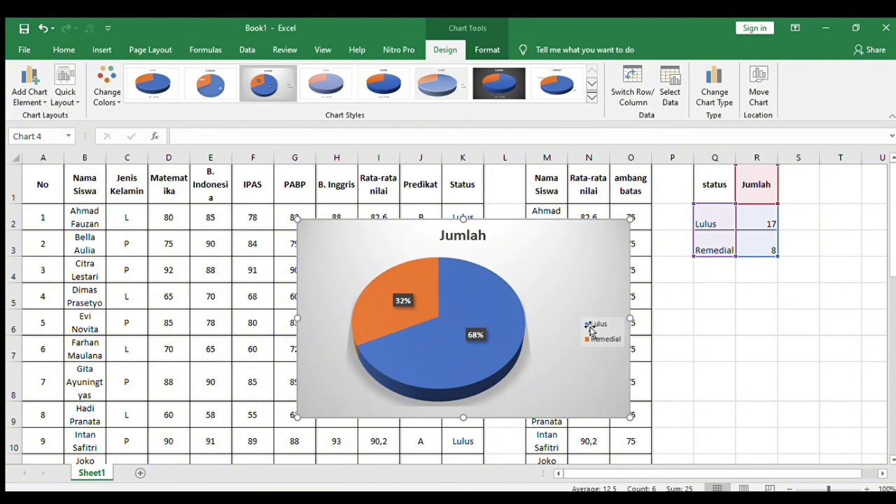
{"action": "left_click", "coordinate": [590, 331]}
{"action": "left_click", "coordinate": [509, 335]}
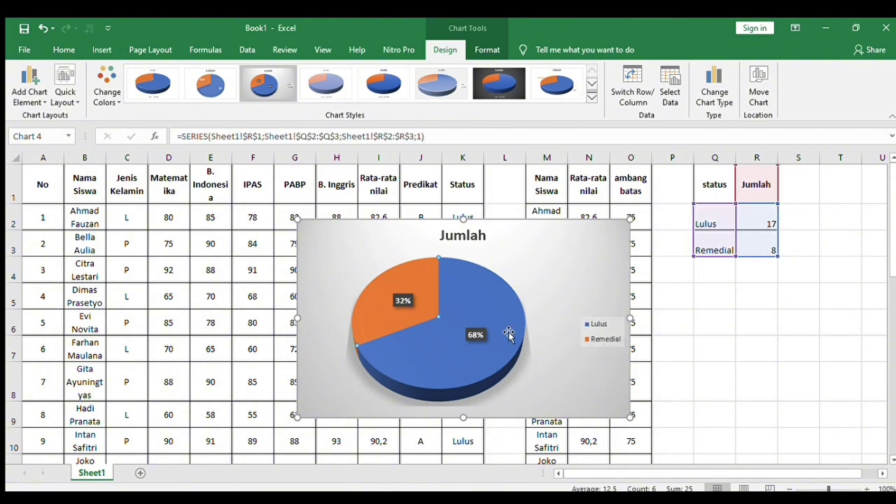
{"action": "left_click", "coordinate": [591, 339]}
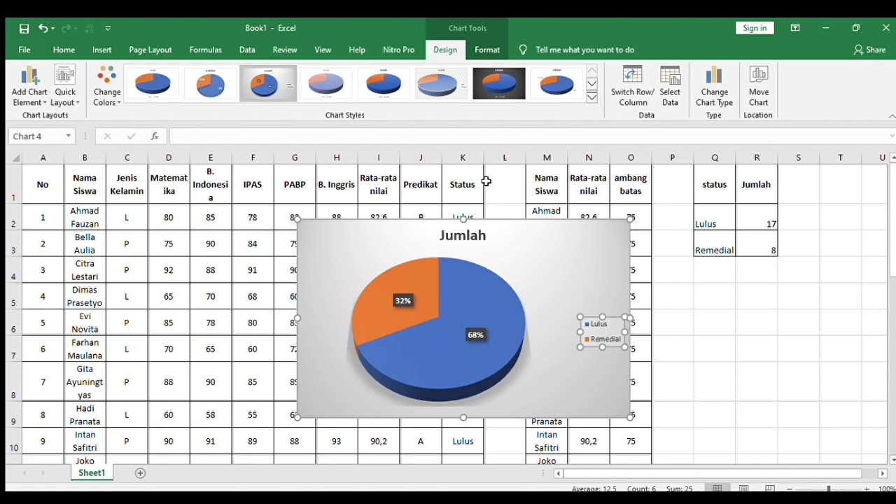
- Try further pie chart styles, ending with the white one that labels each slice outside with category name and percentage
{"action": "left_click", "coordinate": [340, 81]}
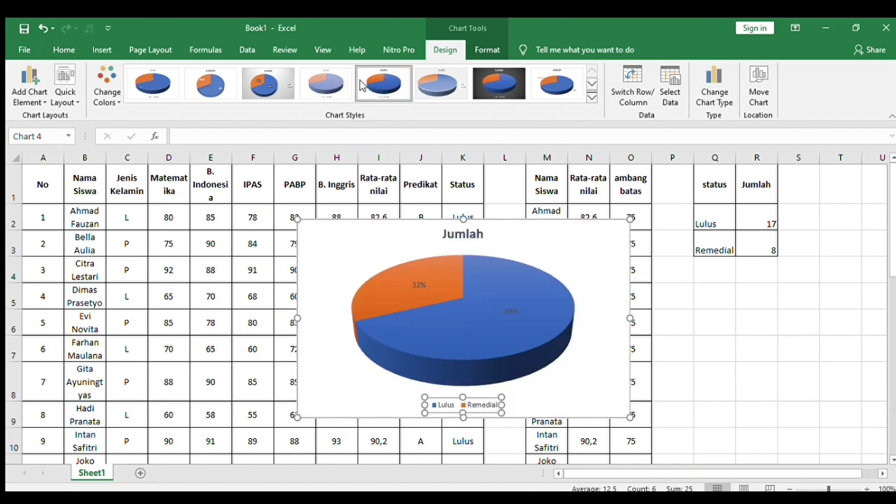
{"action": "left_click", "coordinate": [439, 84]}
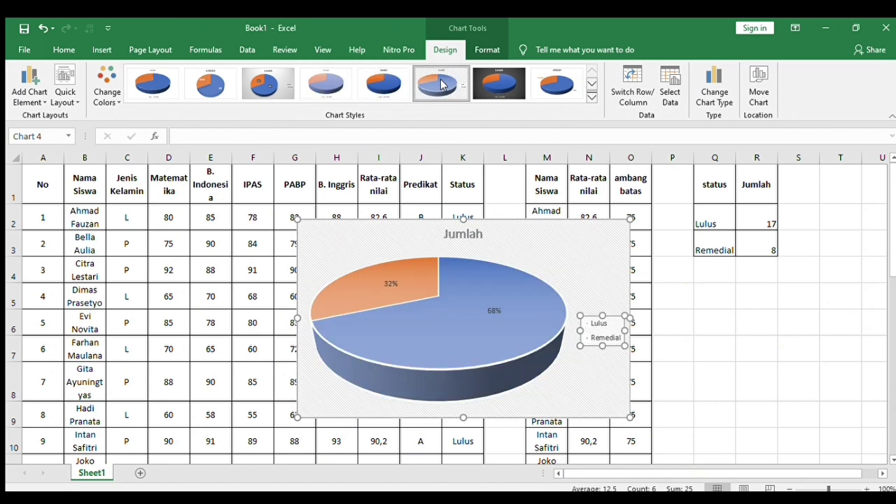
{"action": "left_click", "coordinate": [481, 84]}
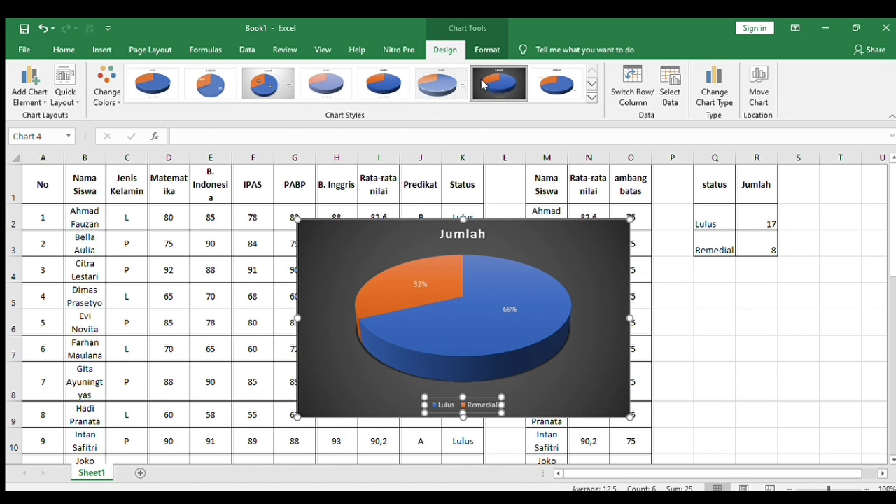
{"action": "left_click", "coordinate": [558, 84]}
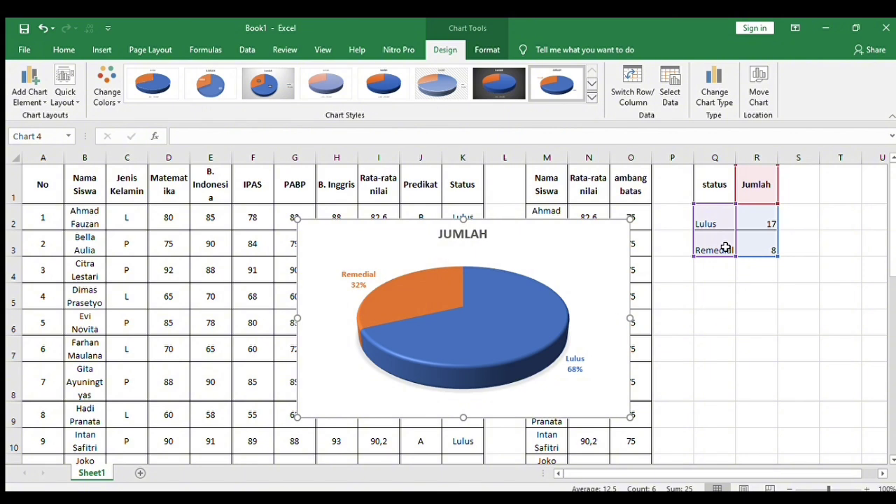
- Delete the pie chart of the Lulus and Remedial counts
{"action": "left_click", "coordinate": [727, 273]}
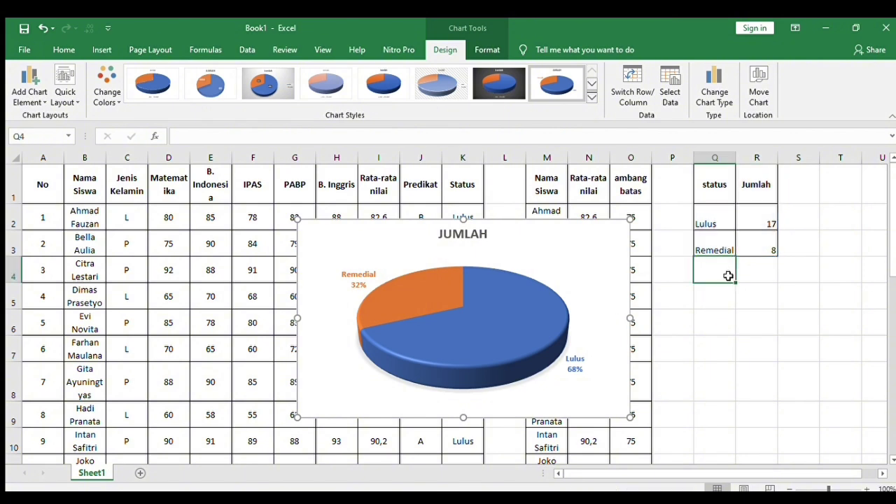
{"action": "left_click", "coordinate": [570, 259]}
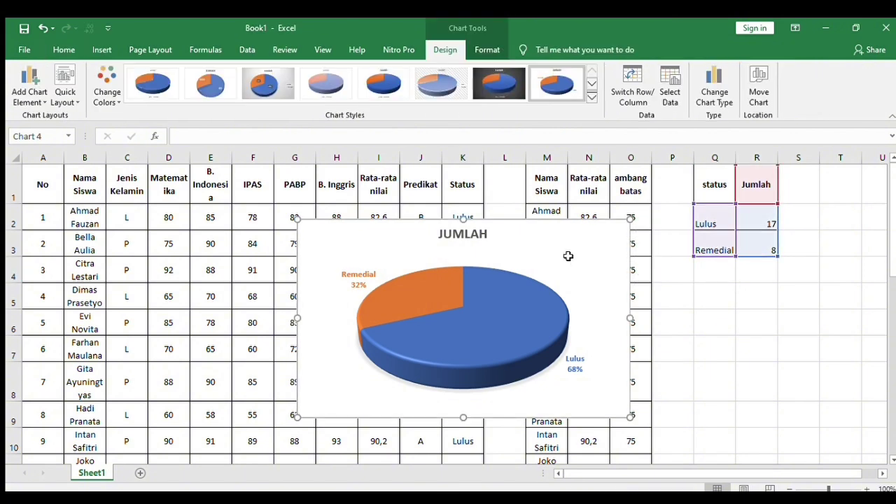
{"action": "key", "text": "Delete"}
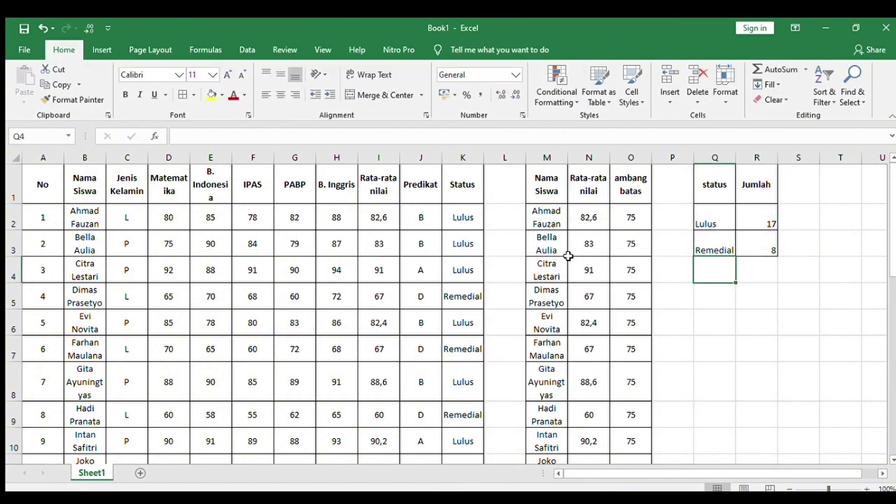
- Enter the headers mata pelajaran, laki-laki and perempuan in T1:V1 for a new subject table beside the status summary
{"action": "left_click", "coordinate": [882, 473]}
{"action": "left_click", "coordinate": [881, 473]}
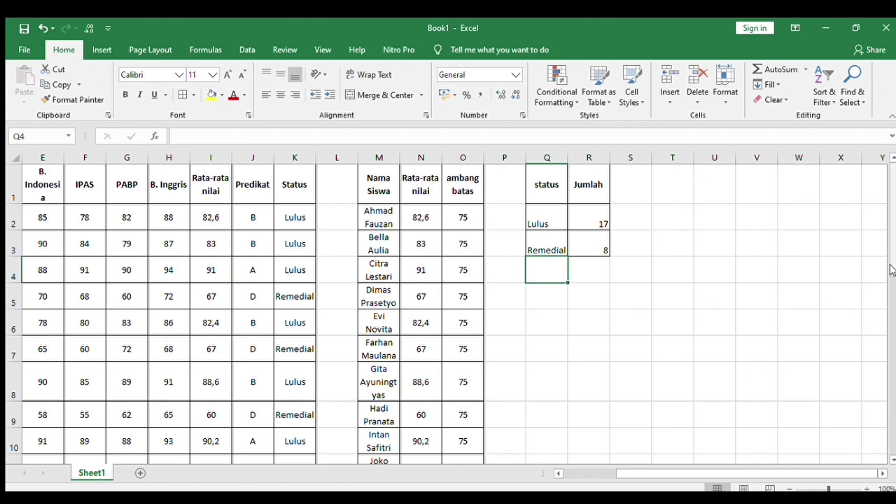
{"action": "left_click_drag", "start_coordinate": [651, 476], "coordinate": [593, 476]}
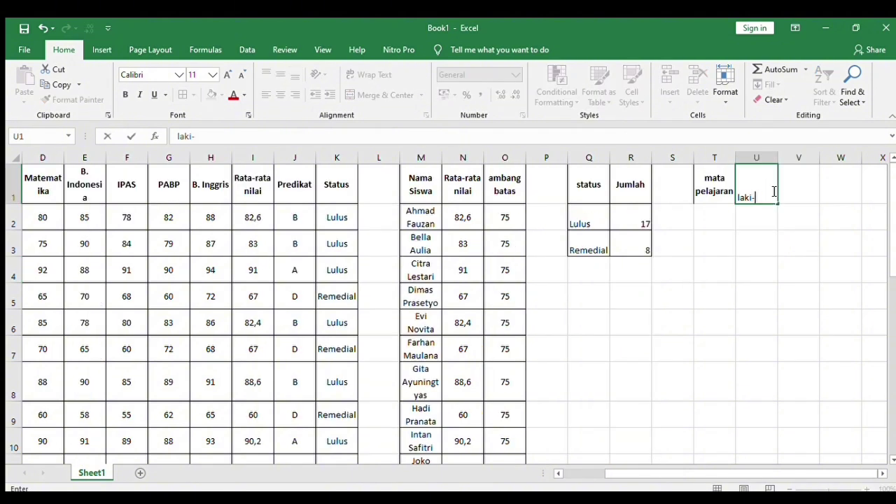
{"action": "type", "text": "laki-laki"}
{"action": "left_click", "coordinate": [792, 188]}
{"action": "type", "text": "perempuan"}
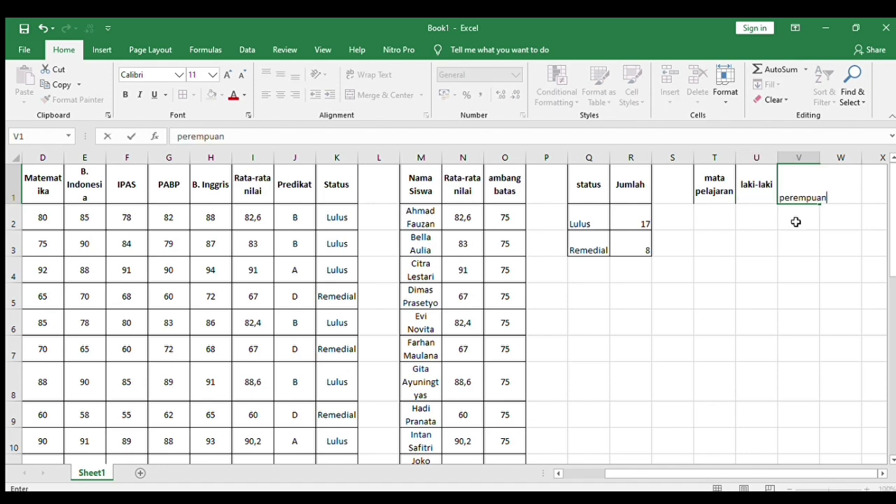
{"action": "left_click", "coordinate": [796, 221]}
- Copy the Matematika and B. Indonesia headings from D1 and E1 into T2 and T3
{"action": "left_click", "coordinate": [715, 216]}
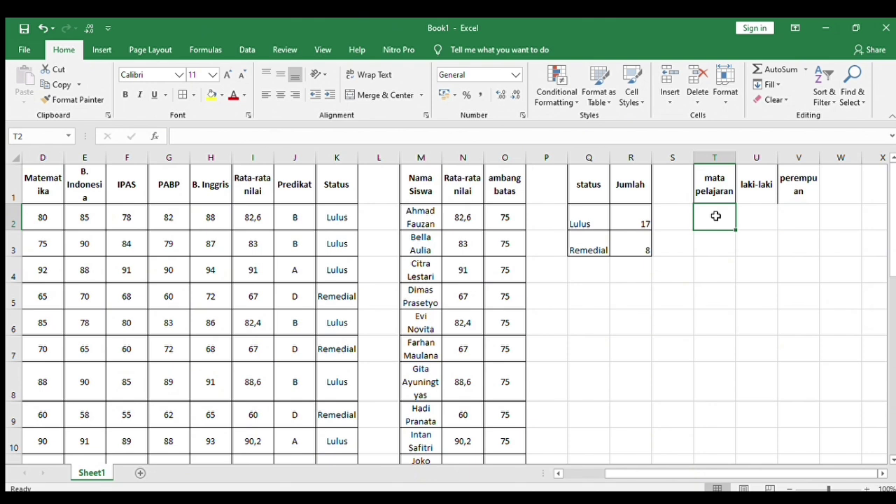
{"action": "left_click", "coordinate": [62, 185]}
{"action": "key", "text": "ctrl+c"}
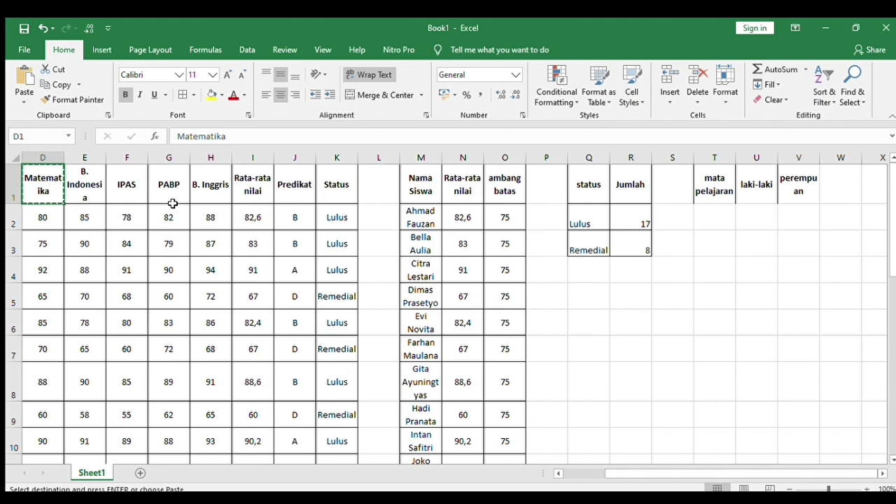
{"action": "left_click", "coordinate": [704, 223]}
{"action": "key", "text": "ctrl+v"}
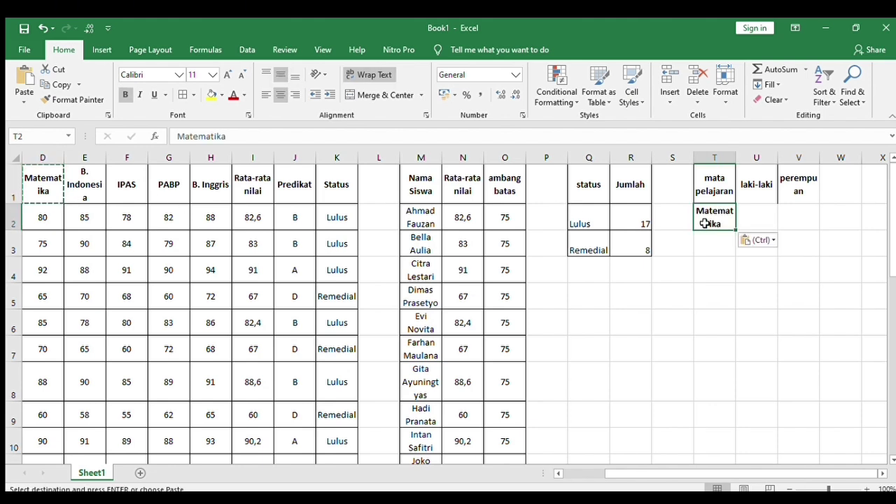
{"action": "left_click", "coordinate": [102, 182]}
{"action": "key", "text": "ctrl+c"}
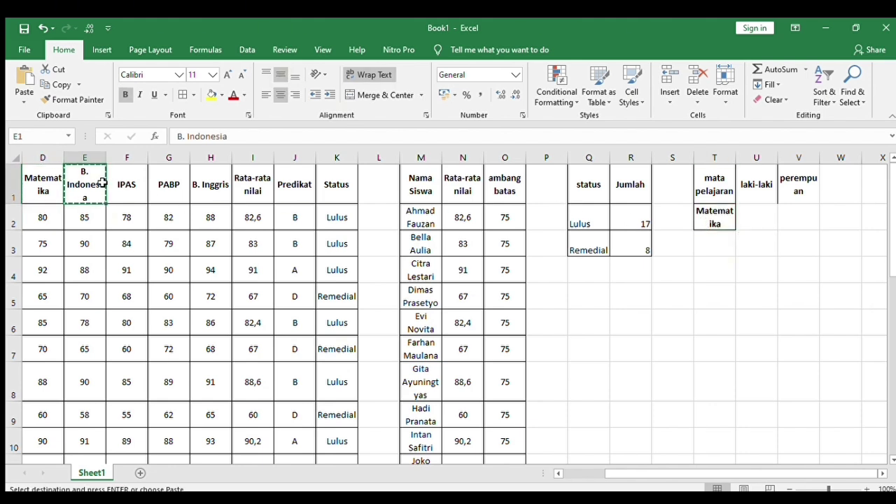
{"action": "left_click", "coordinate": [700, 239]}
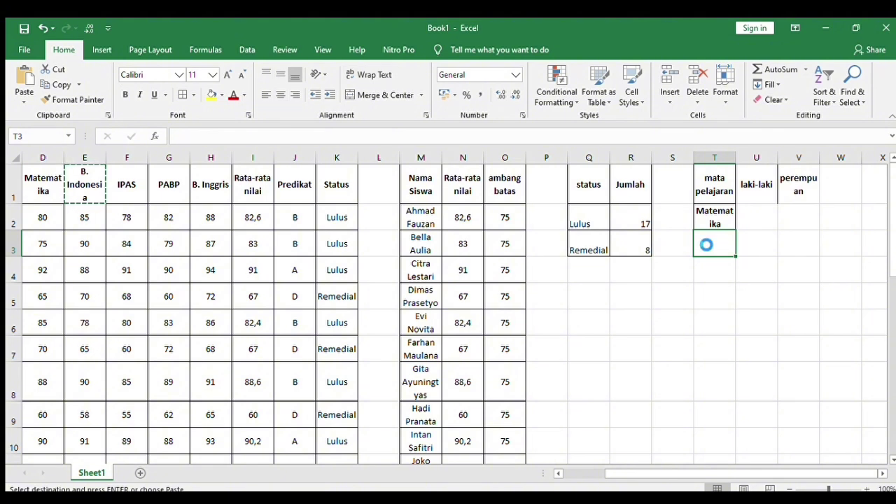
{"action": "key", "text": "ctrl+v"}
- Copy the IPAS, PABP and B. Inggris headings from F1:H1 into T4, T5 and T6
{"action": "left_click", "coordinate": [111, 190]}
{"action": "key", "text": "ctrl+c"}
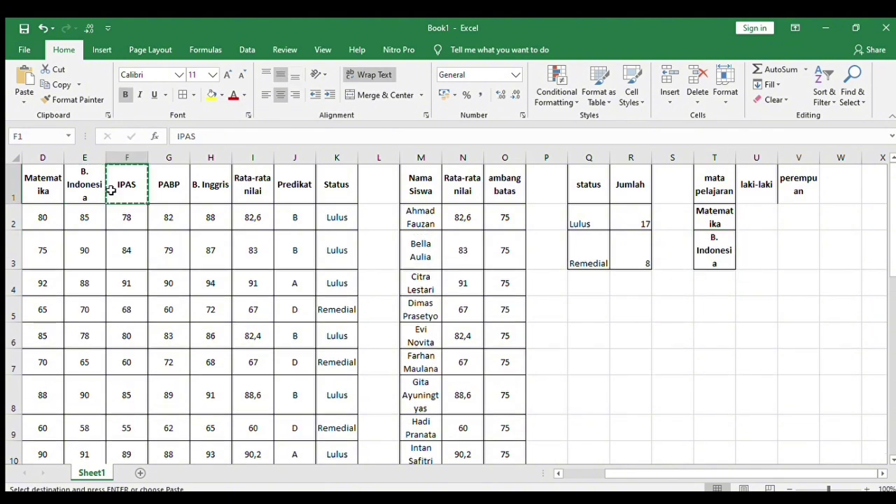
{"action": "left_click", "coordinate": [721, 292]}
{"action": "key", "text": "ctrl+v"}
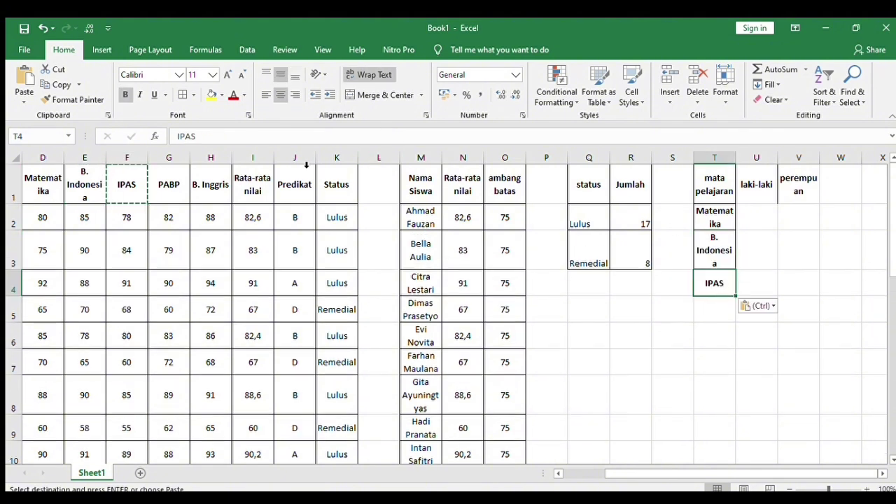
{"action": "left_click", "coordinate": [160, 179]}
{"action": "key", "text": "ctrl+c"}
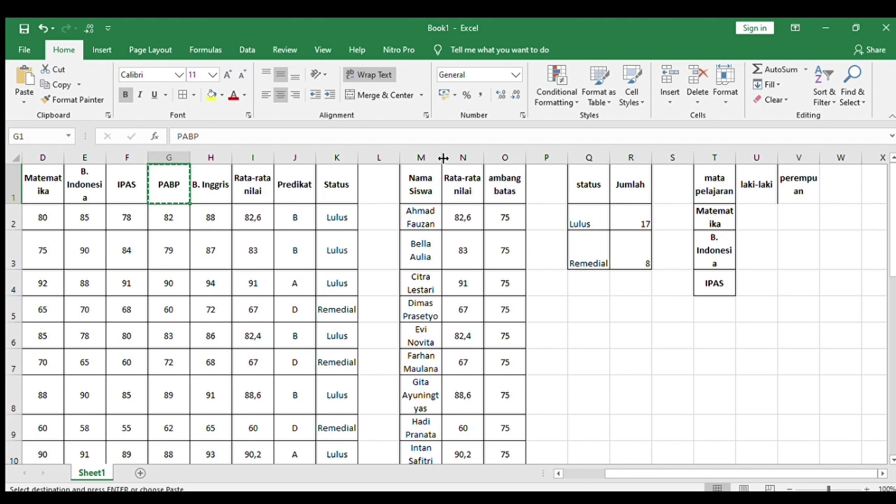
{"action": "left_click", "coordinate": [713, 311]}
{"action": "key", "text": "ctrl+v"}
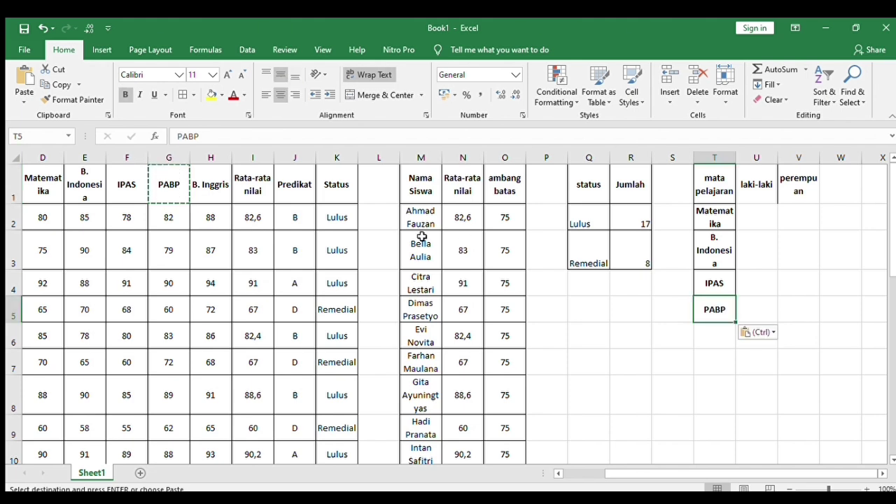
{"action": "left_click", "coordinate": [214, 184]}
{"action": "key", "text": "ctrl+c"}
{"action": "left_click", "coordinate": [733, 342]}
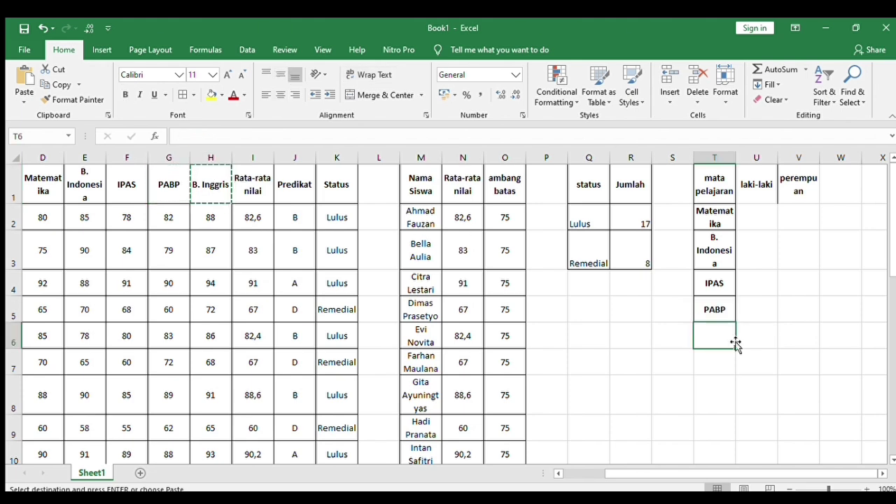
{"action": "key", "text": "ctrl+v"}
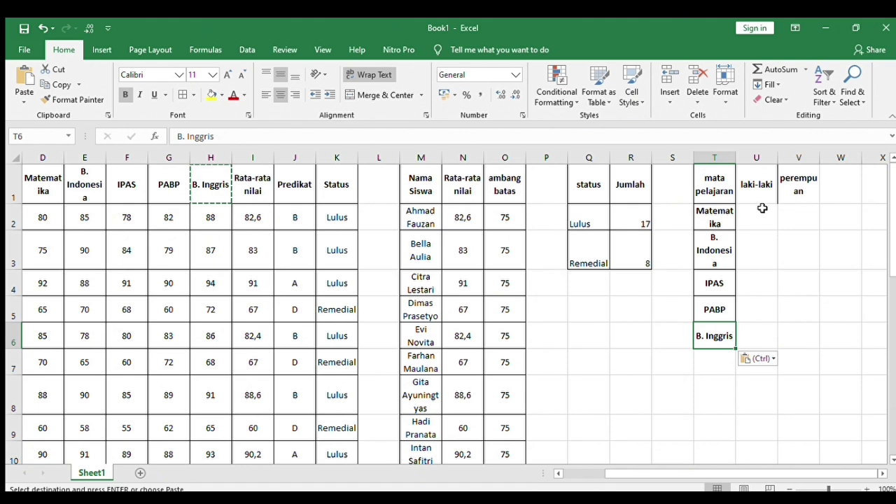
- Apply all borders to the subject table T1:V6
{"action": "left_click", "coordinate": [759, 186]}
{"action": "left_click", "coordinate": [730, 188]}
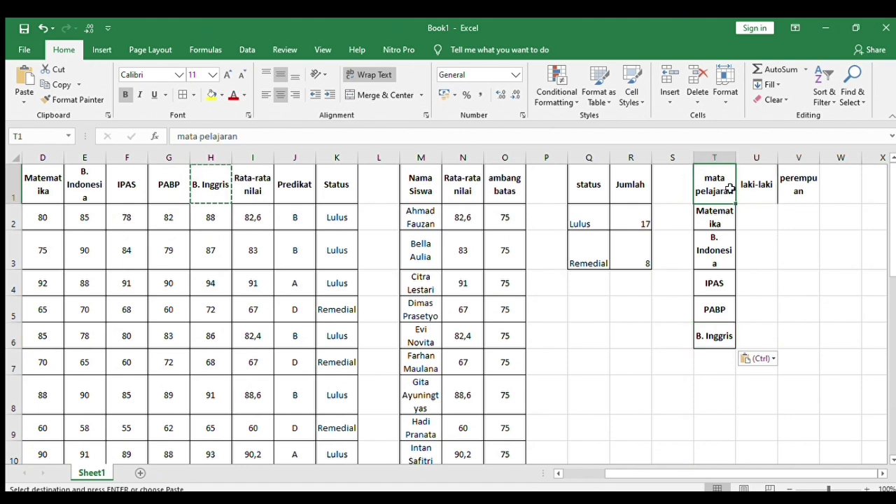
{"action": "left_click_drag", "start_coordinate": [729, 188], "coordinate": [795, 328]}
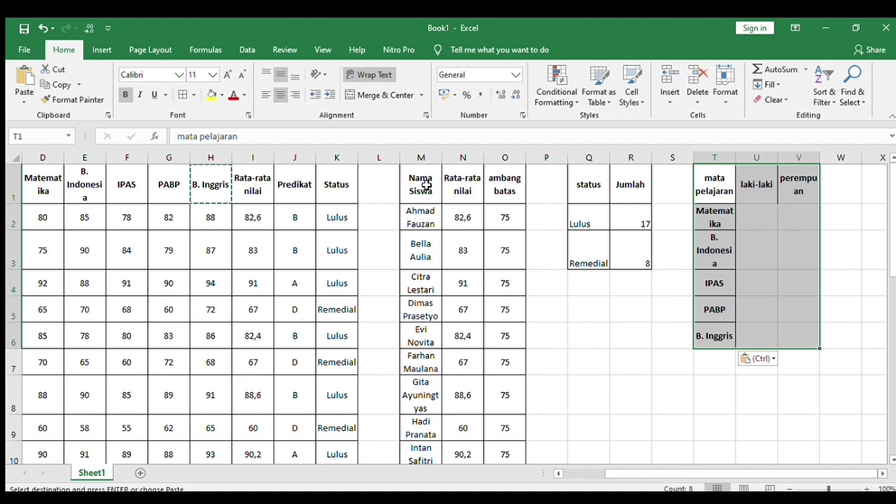
{"action": "left_click", "coordinate": [187, 96]}
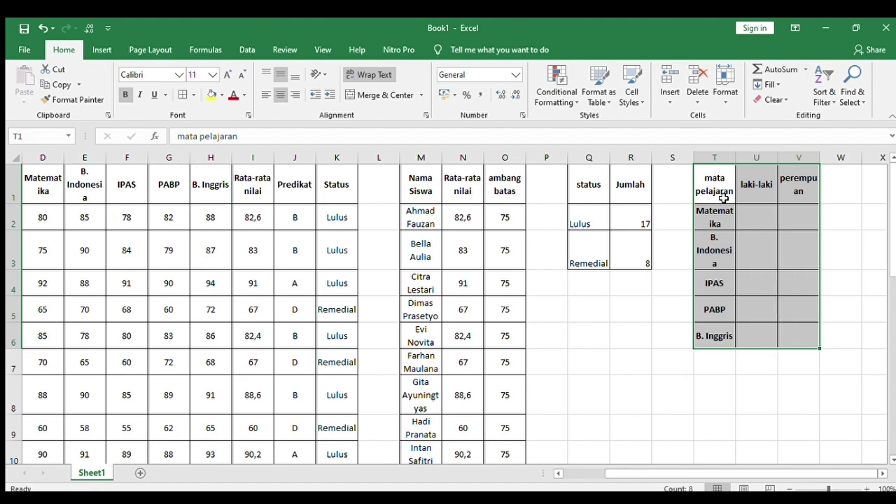
{"action": "left_click", "coordinate": [825, 246]}
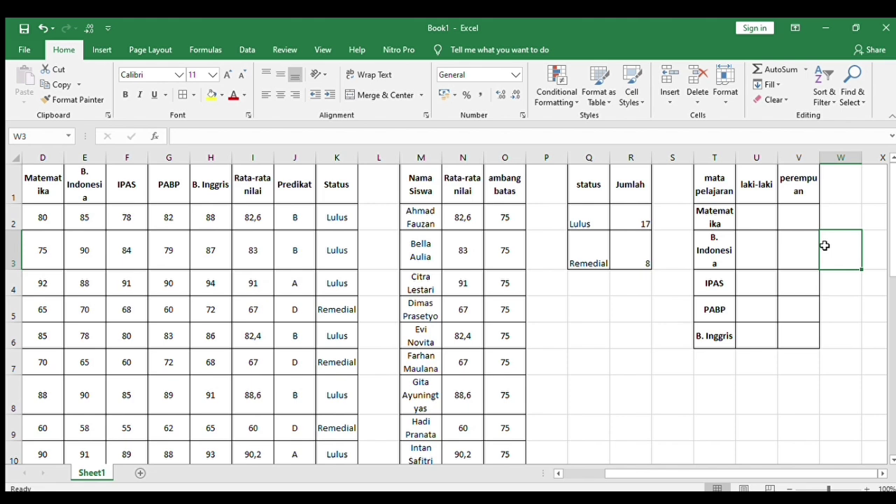
- Start an AVERAGEIFS formula in U2 with the Matematika scores D2:D26 as the average range
{"action": "left_click", "coordinate": [756, 216]}
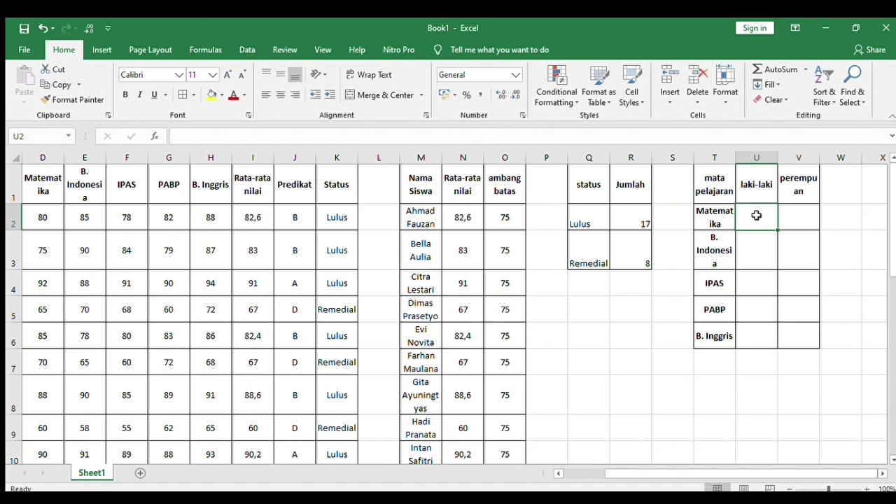
{"action": "type", "text": "="}
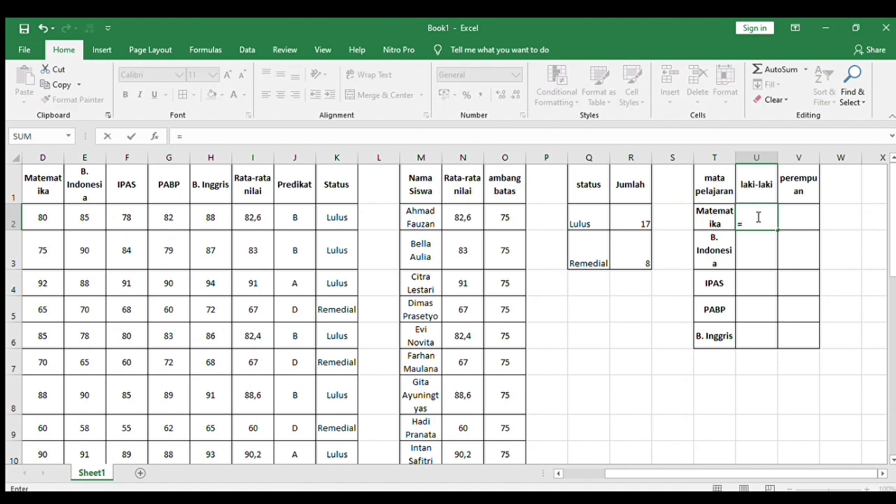
{"action": "type", "text": "averagei"}
{"action": "key", "text": "Tab"}
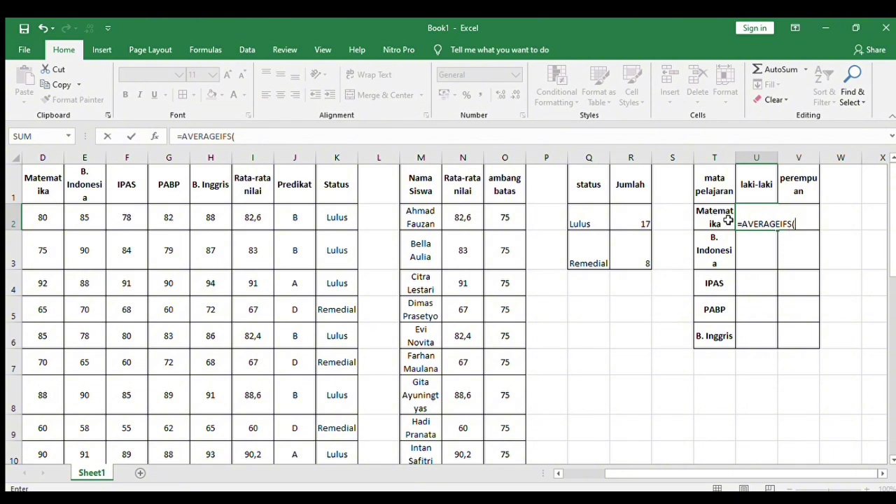
{"action": "left_click", "coordinate": [46, 221]}
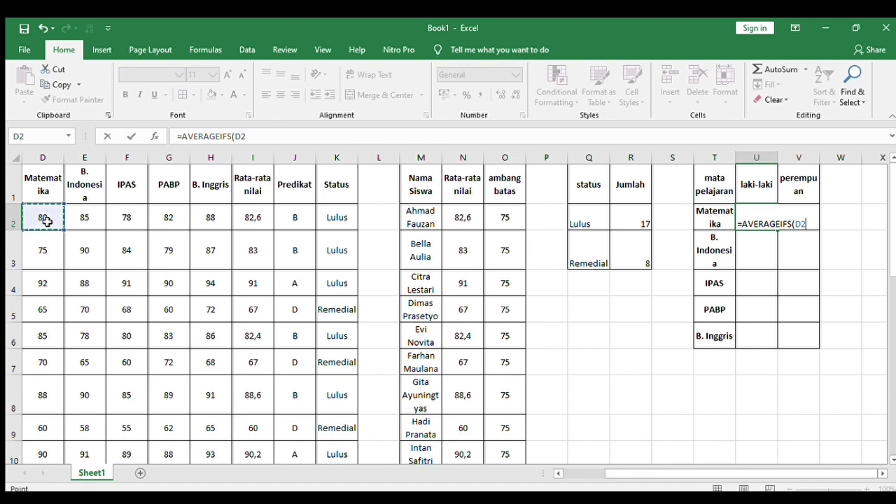
{"action": "left_click_drag", "start_coordinate": [45, 220], "coordinate": [44, 420]}
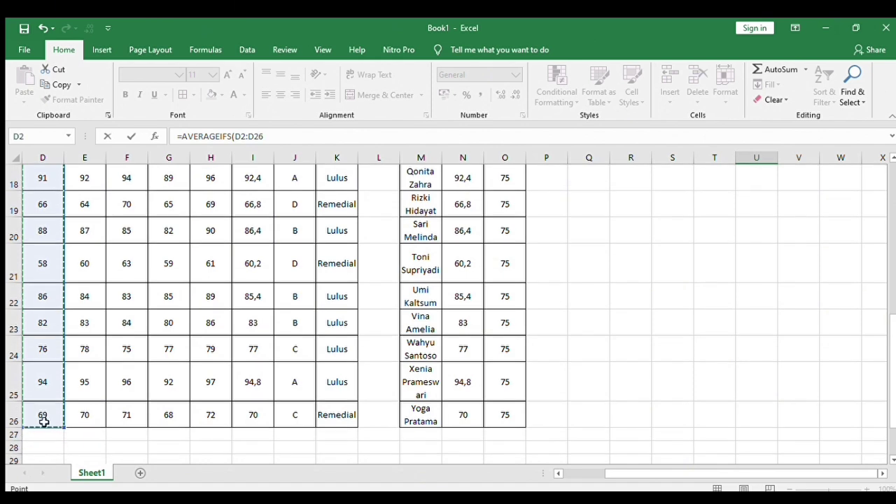
{"action": "left_click_drag", "start_coordinate": [890, 370], "coordinate": [888, 210]}
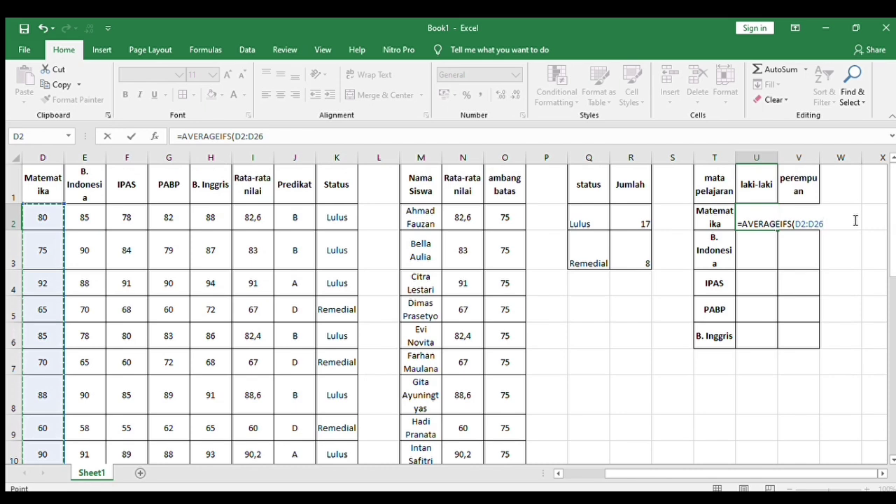
{"action": "type", "text": ";"}
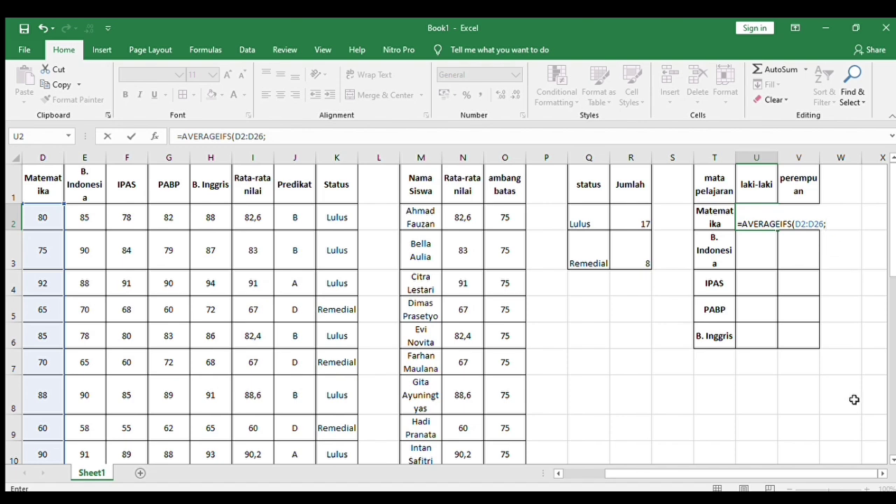
- Complete the U2 formula with the Jenis Kelamin column C2:C26 as criteria range and "L" as the criterion
{"action": "left_click_drag", "start_coordinate": [767, 471], "coordinate": [692, 472]}
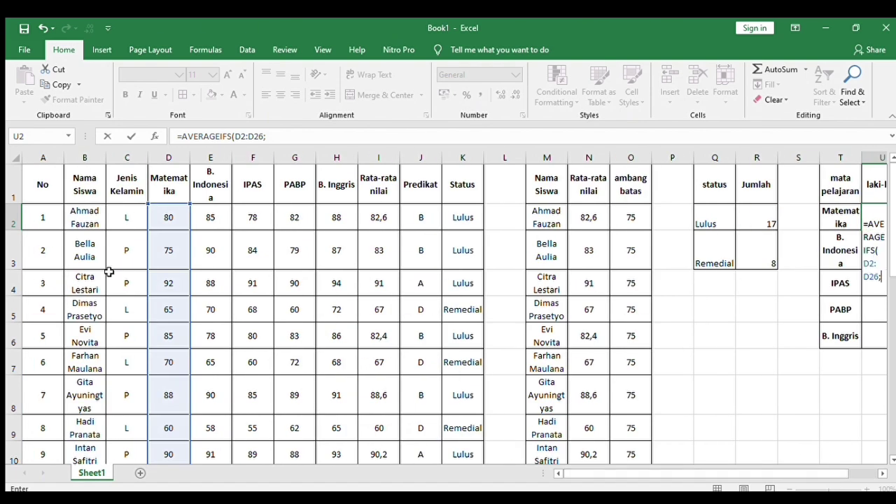
{"action": "left_click", "coordinate": [120, 199]}
{"action": "left_click", "coordinate": [123, 209]}
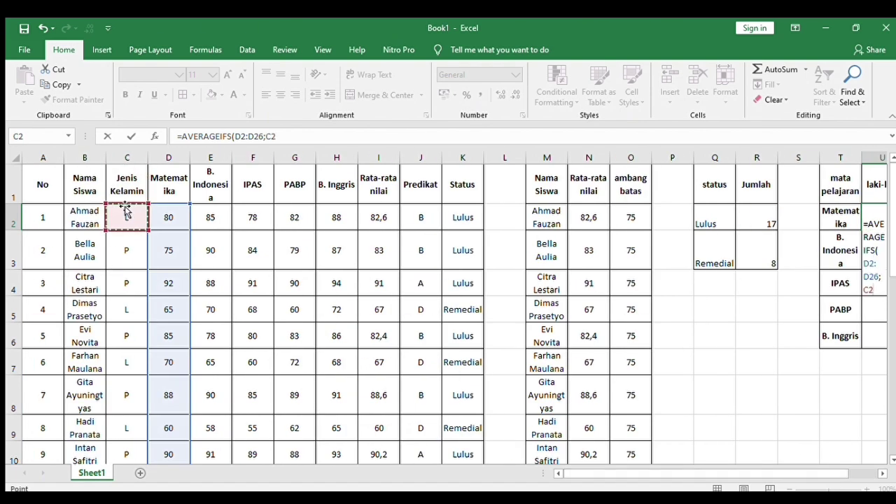
{"action": "left_click", "coordinate": [123, 237]}
{"action": "left_click", "coordinate": [123, 217]}
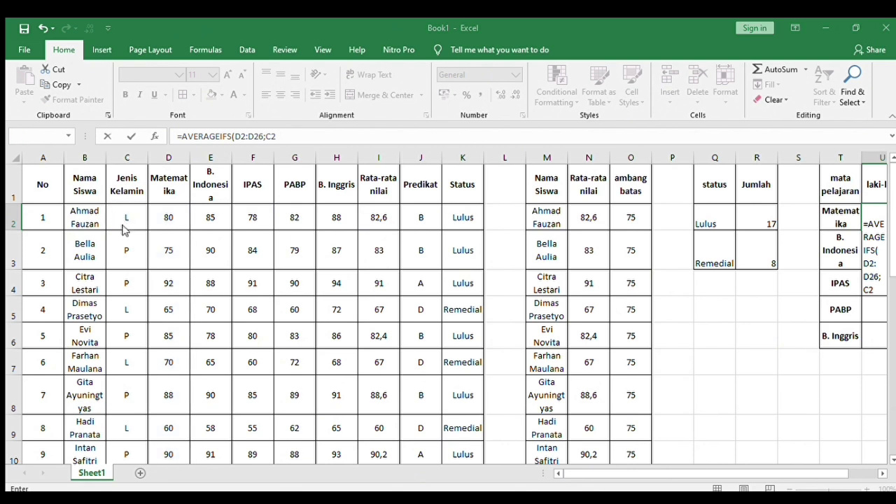
{"action": "left_click", "coordinate": [119, 218]}
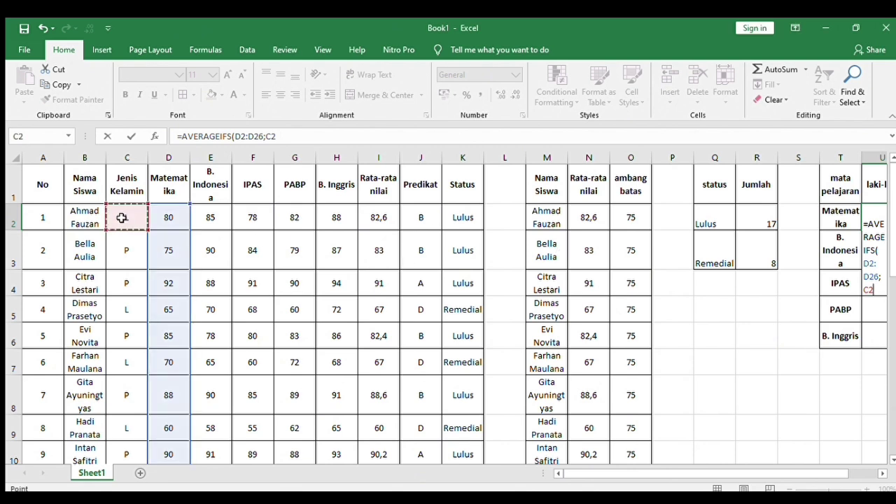
{"action": "left_click_drag", "start_coordinate": [122, 219], "coordinate": [140, 429]}
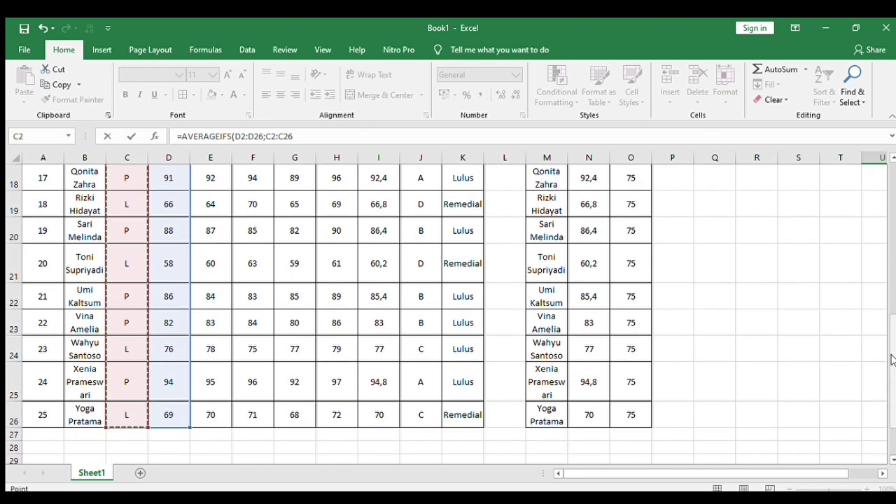
{"action": "scroll", "coordinate": [885, 252], "scroll_direction": "up", "scroll_amount": 4}
{"action": "scroll", "coordinate": [884, 252], "scroll_direction": "up", "scroll_amount": 2}
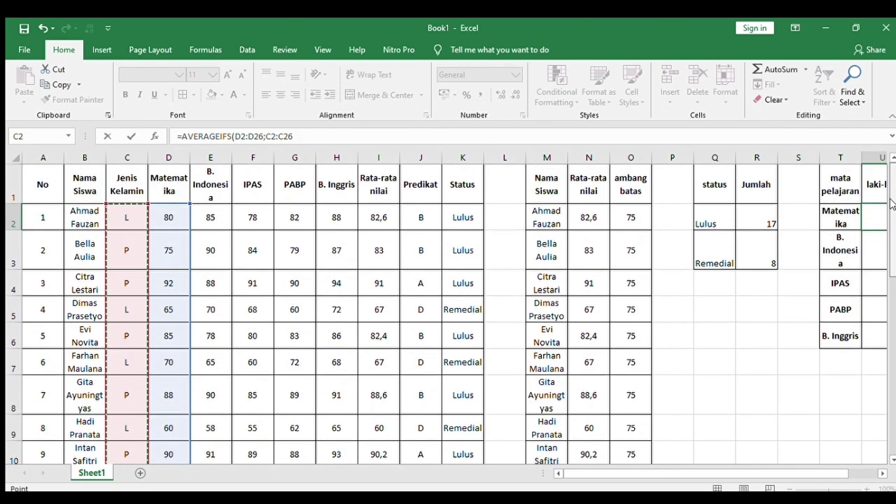
{"action": "left_click_drag", "start_coordinate": [818, 471], "coordinate": [849, 472]}
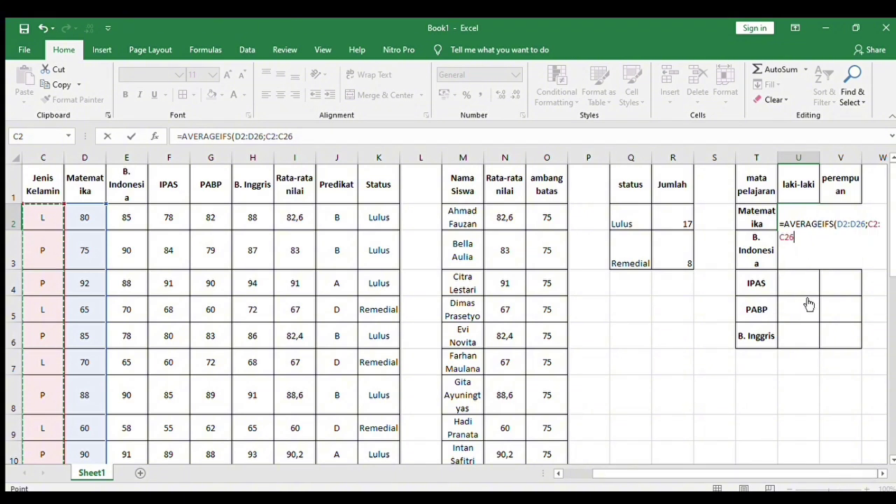
{"action": "type", "text": ";"}
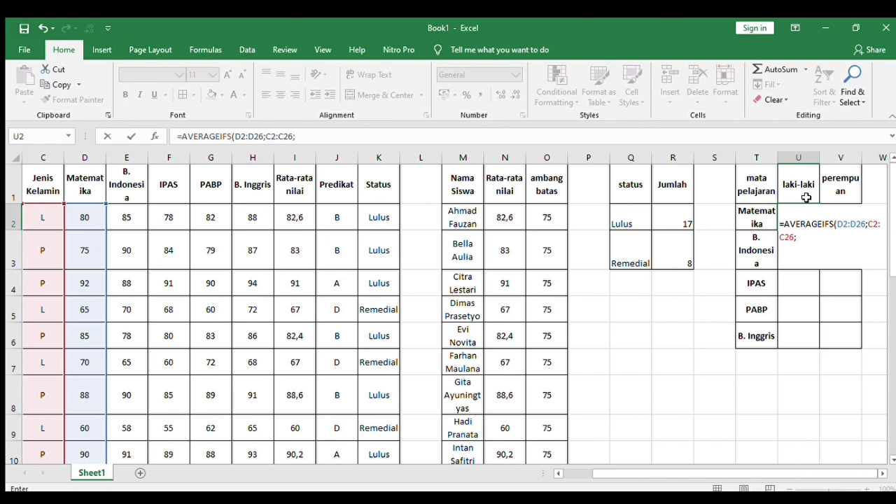
{"action": "type", "text": "\"L"}
{"action": "key", "text": "Return"}
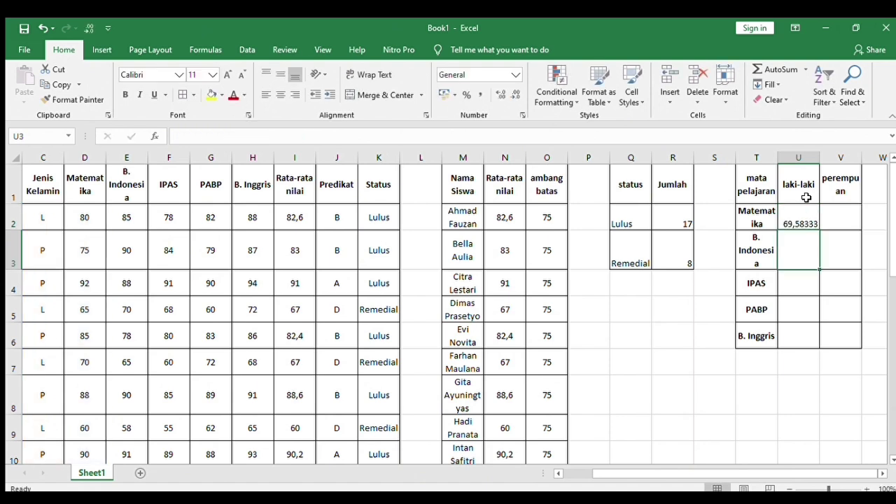
- Fill the laki-laki average formula from U2 down through U6
{"action": "left_click", "coordinate": [799, 218]}
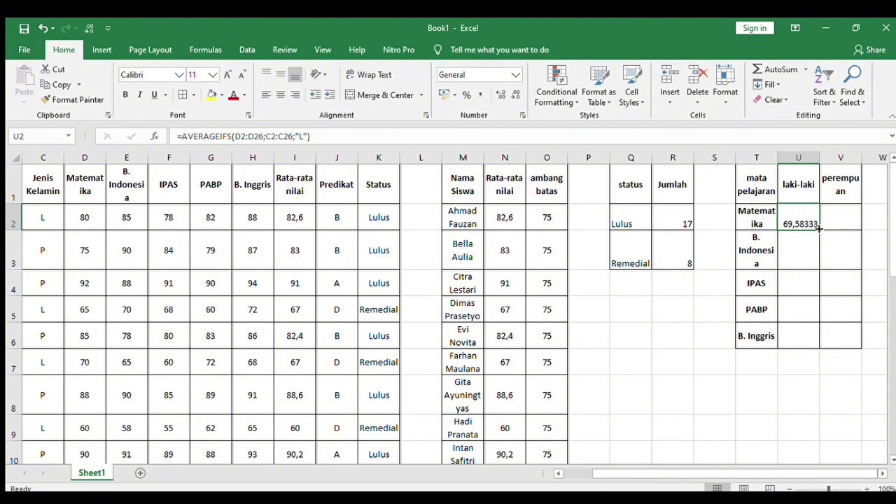
{"action": "left_click_drag", "start_coordinate": [819, 228], "coordinate": [810, 340]}
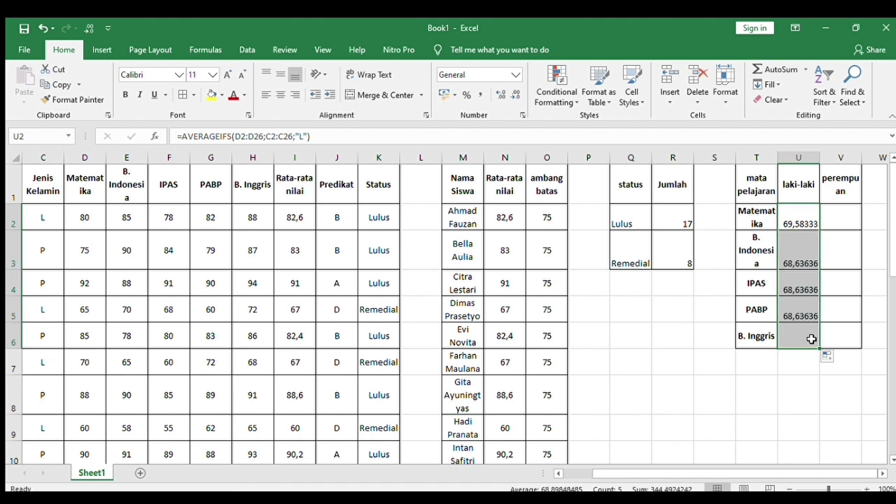
{"action": "left_click", "coordinate": [850, 254]}
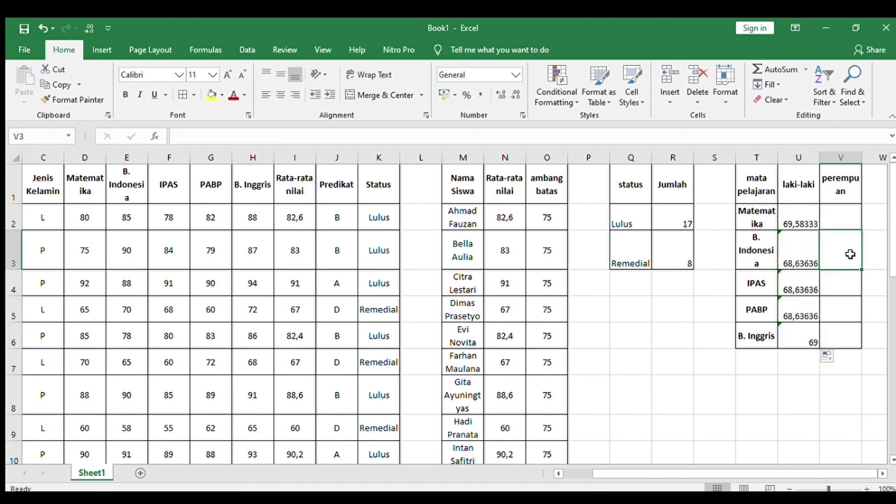
- Start an AVERAGEIFS formula in V2 with the Matematika scores D2:D26 as the average range
{"action": "left_click", "coordinate": [834, 217]}
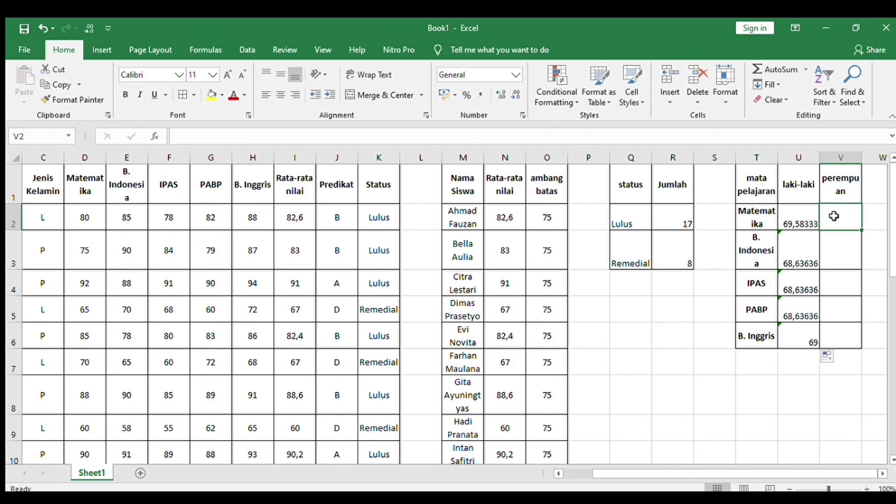
{"action": "type", "text": "=aver"}
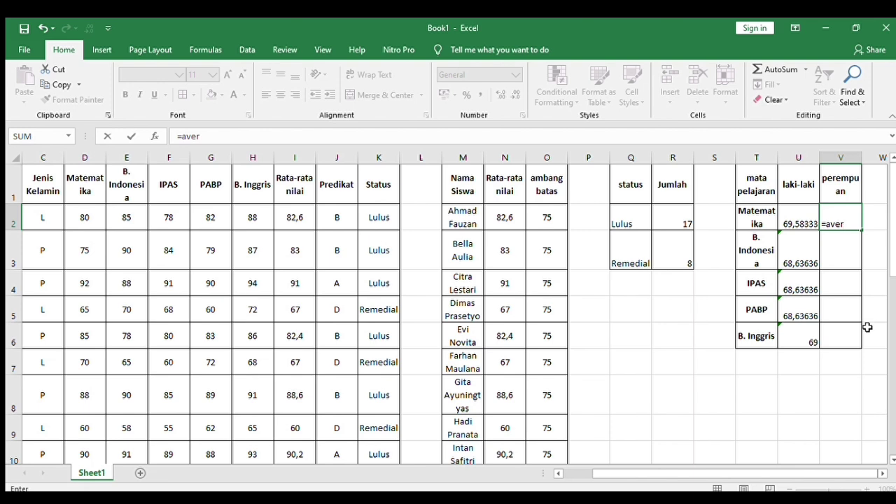
{"action": "double_click", "coordinate": [859, 269]}
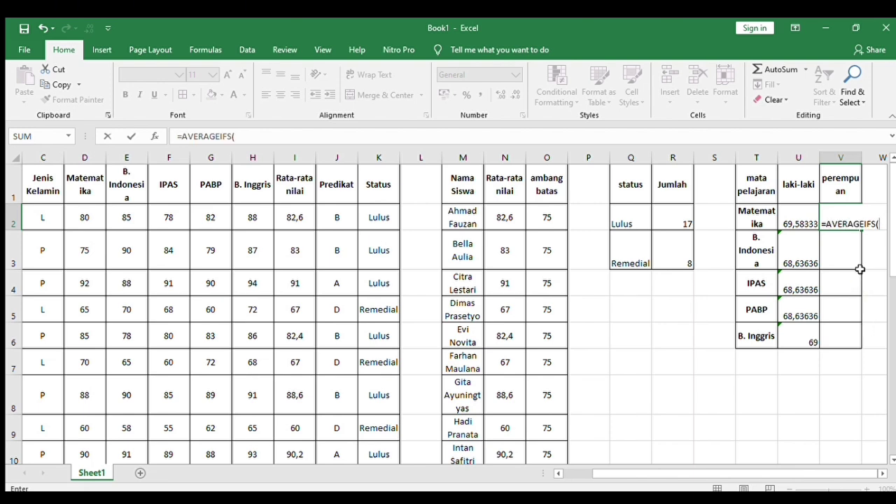
{"action": "left_click", "coordinate": [83, 203]}
{"action": "left_click", "coordinate": [89, 278]}
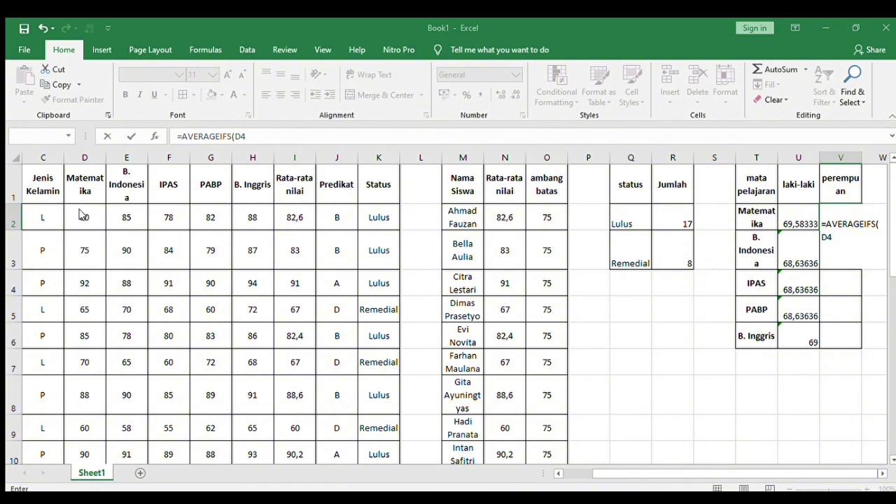
{"action": "key", "text": "F2"}
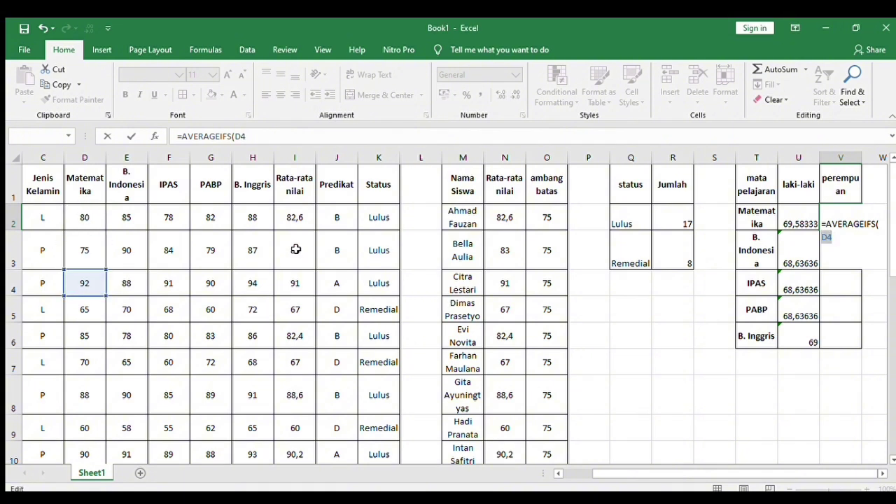
{"action": "left_click", "coordinate": [93, 212]}
{"action": "left_click_drag", "start_coordinate": [95, 212], "coordinate": [94, 424]}
{"action": "left_click_drag", "start_coordinate": [895, 353], "coordinate": [889, 176]}
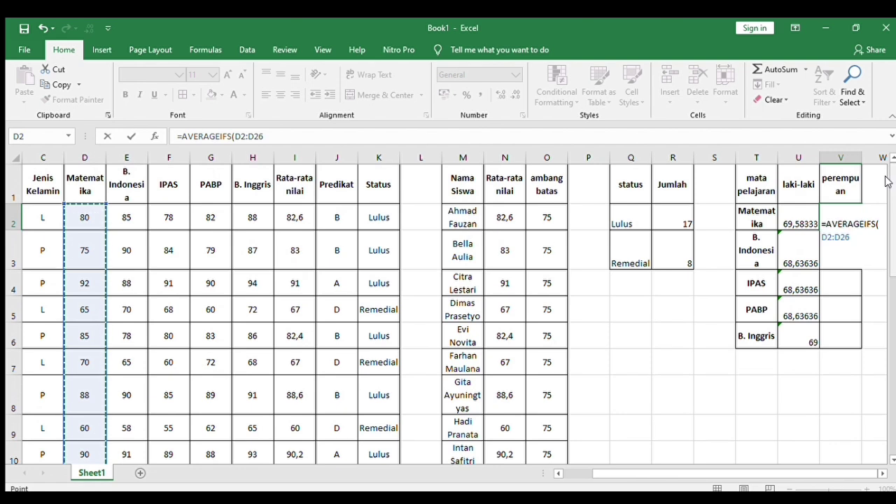
{"action": "type", "text": ";"}
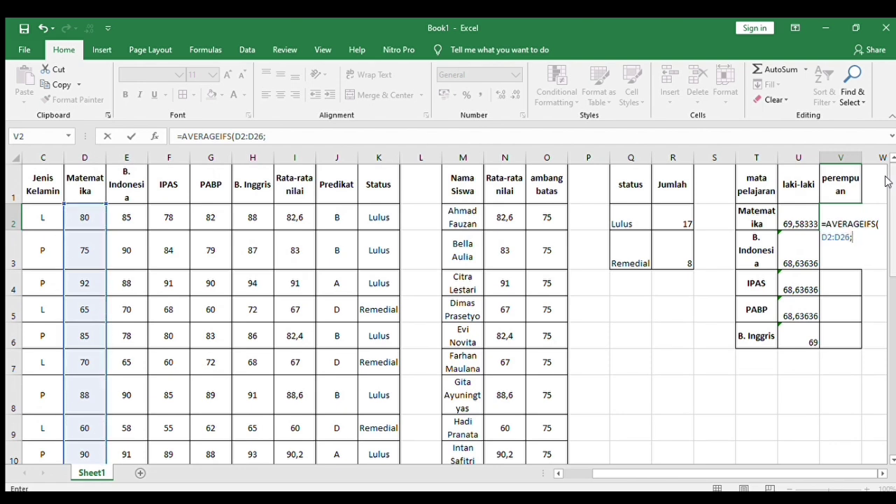
- Complete the V2 formula with the Jenis Kelamin column C2:C26 as criteria range and "P" as the criterion
{"action": "left_click", "coordinate": [48, 213]}
{"action": "left_click_drag", "start_coordinate": [50, 242], "coordinate": [51, 293]}
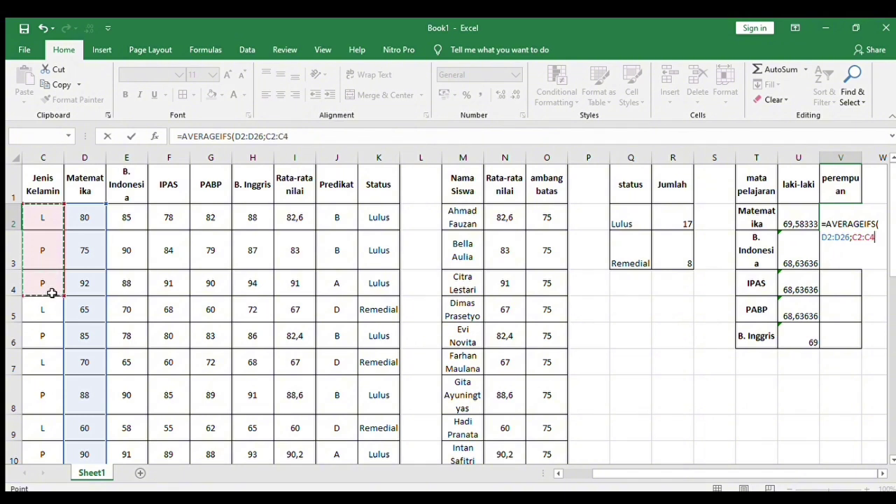
{"action": "mouse_move", "coordinate": [52, 437]}
{"action": "left_mouse_down"}
{"action": "mouse_move", "coordinate": [47, 476]}
{"action": "mouse_move", "coordinate": [50, 449]}
{"action": "left_mouse_up"}
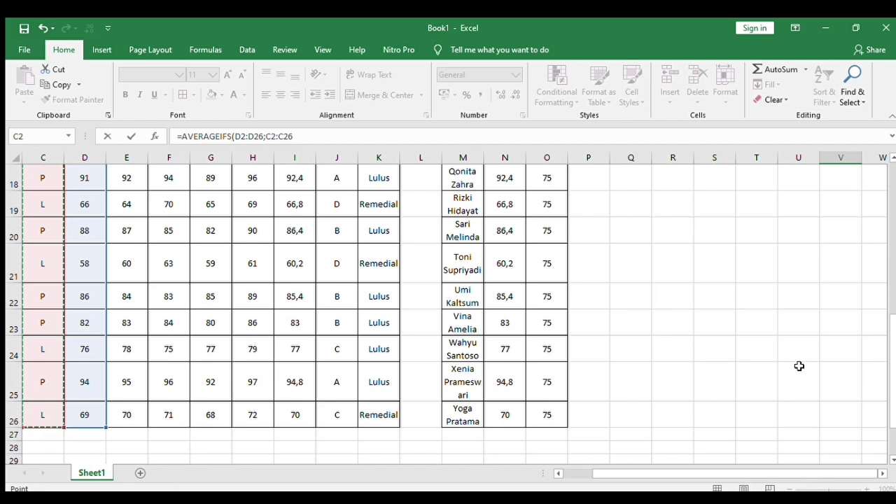
{"action": "left_click_drag", "start_coordinate": [894, 325], "coordinate": [893, 219]}
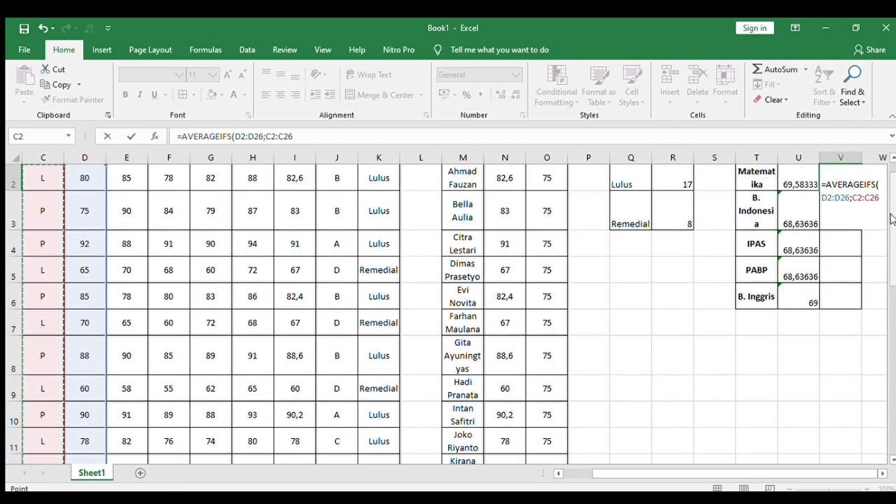
{"action": "type", "text": ";"}
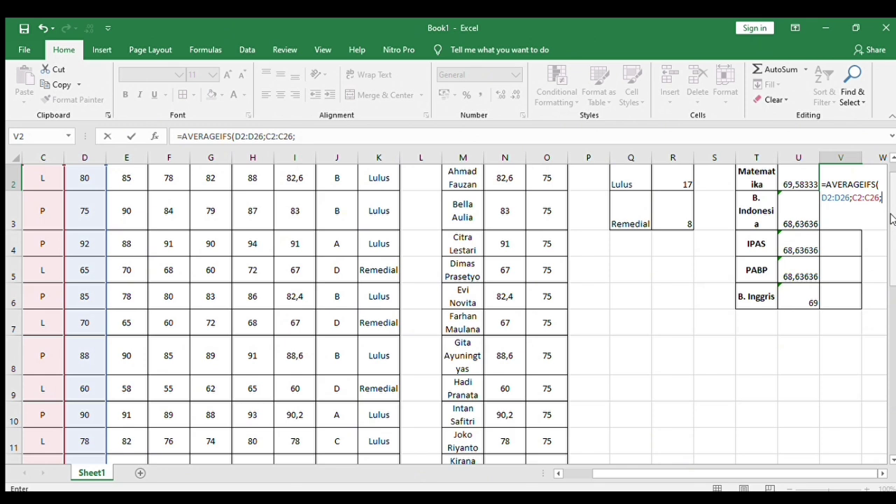
{"action": "type", "text": "\""}
{"action": "left_click_drag", "start_coordinate": [891, 220], "coordinate": [891, 198]}
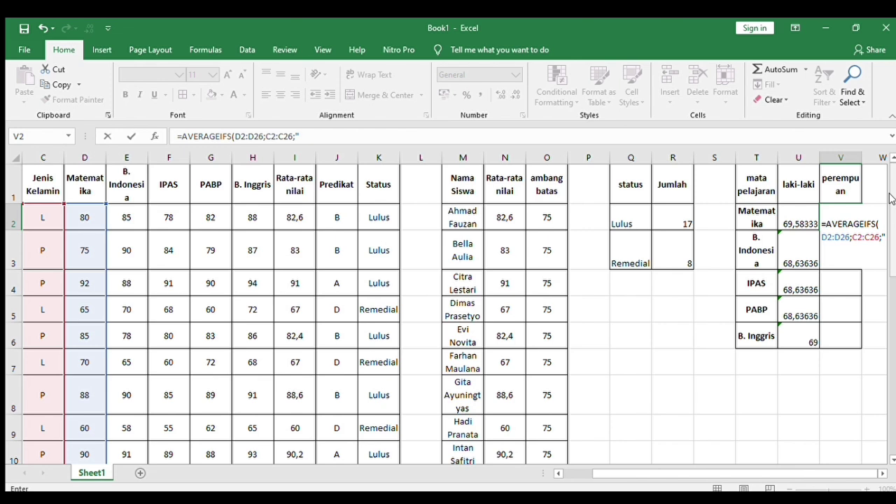
{"action": "type", "text": "P\")"}
{"action": "key", "text": "Return"}
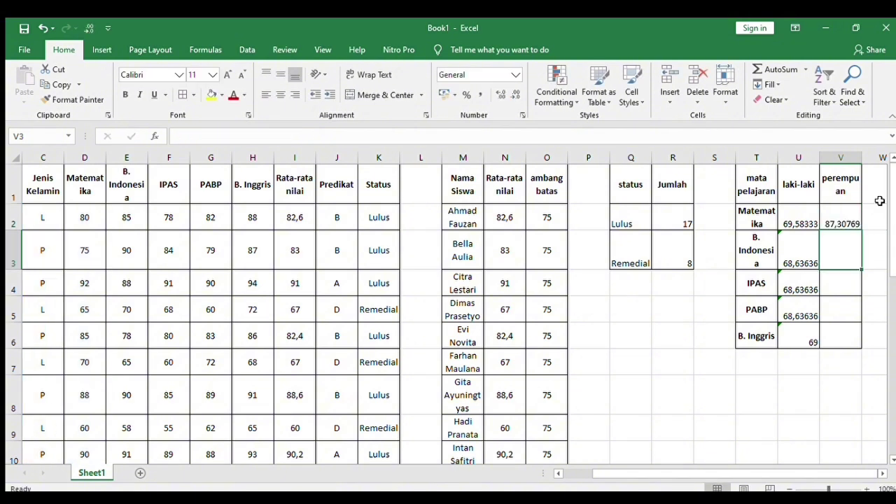
- Fill the perempuan average formula from V2 down through V6
{"action": "left_click", "coordinate": [849, 217]}
{"action": "left_click_drag", "start_coordinate": [859, 224], "coordinate": [857, 343]}
{"action": "left_click", "coordinate": [867, 324]}
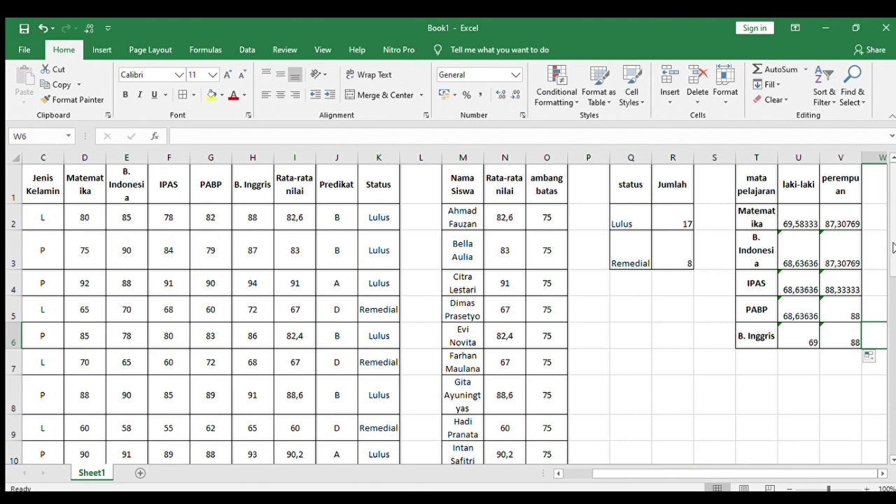
{"action": "left_click", "coordinate": [835, 221]}
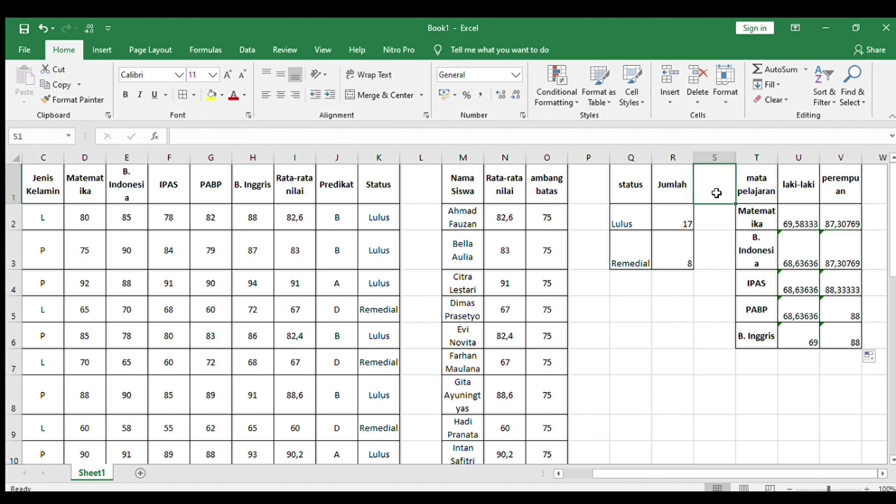
{"action": "left_click", "coordinate": [740, 193]}
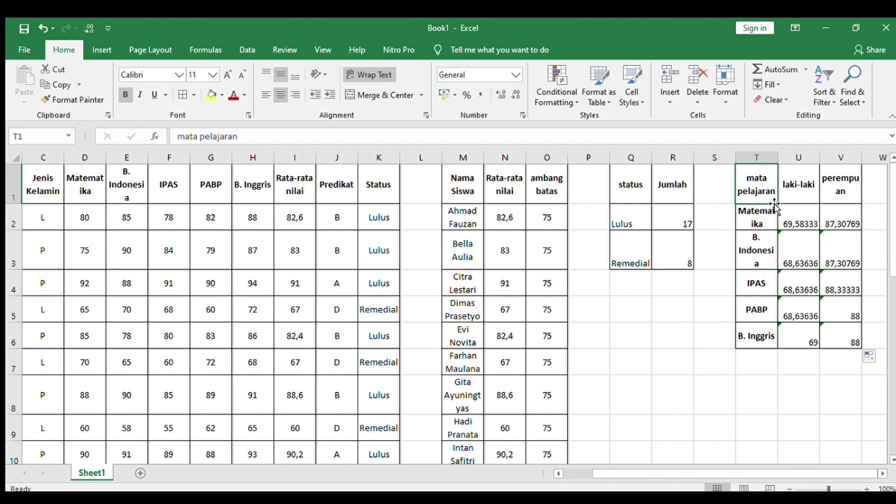
- Insert a clustered column chart from the gender averages in T1:V6 and enlarge it towards its upper-left corner
{"action": "mouse_move", "coordinate": [767, 195]}
{"action": "left_mouse_down"}
{"action": "mouse_move", "coordinate": [798, 196]}
{"action": "mouse_move", "coordinate": [847, 326]}
{"action": "left_mouse_up"}
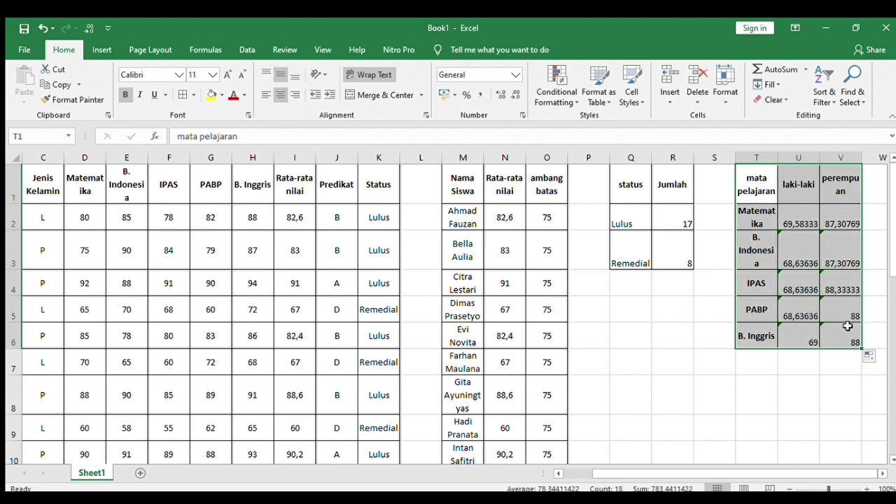
{"action": "left_click", "coordinate": [98, 50]}
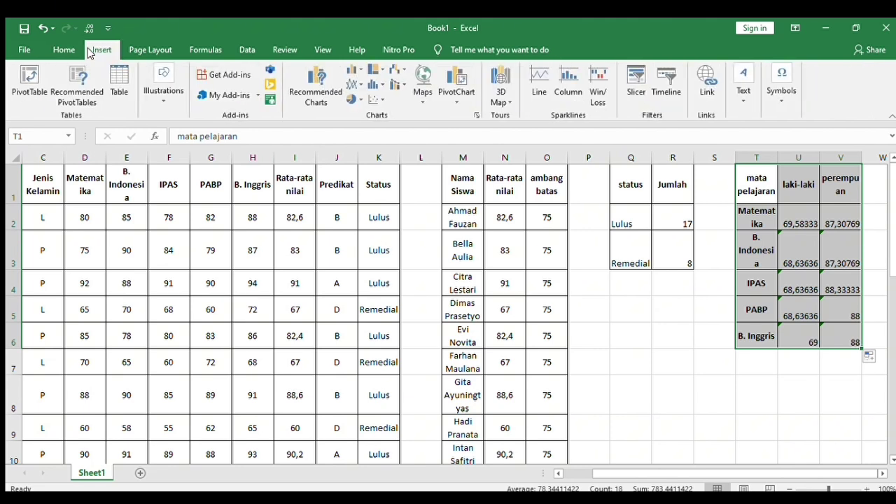
{"action": "left_click", "coordinate": [302, 85]}
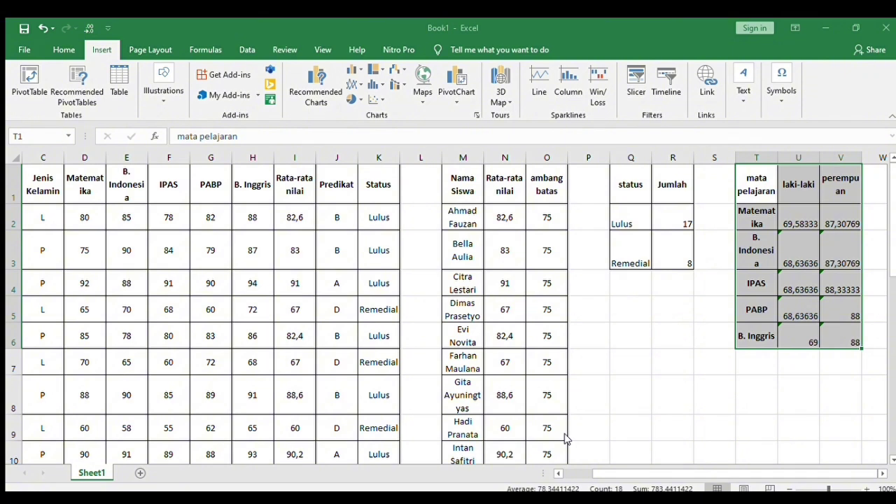
{"action": "key", "text": "alt+F1"}
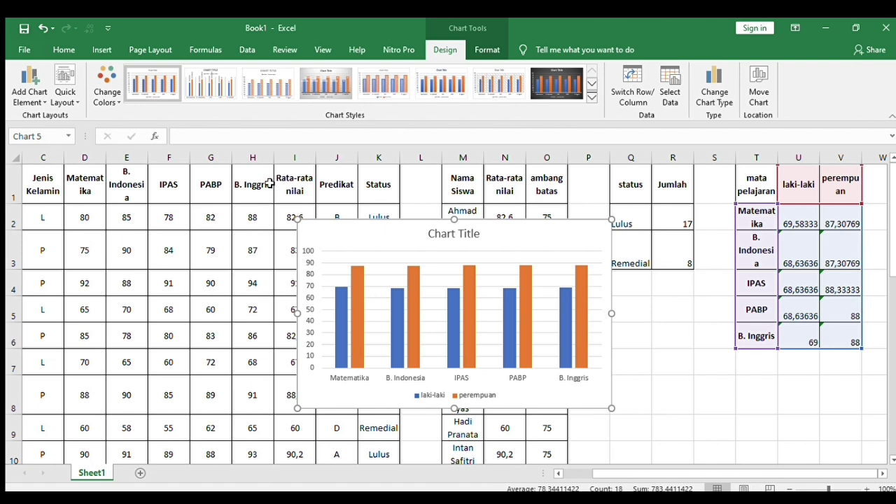
{"action": "left_click_drag", "start_coordinate": [297, 219], "coordinate": [247, 193]}
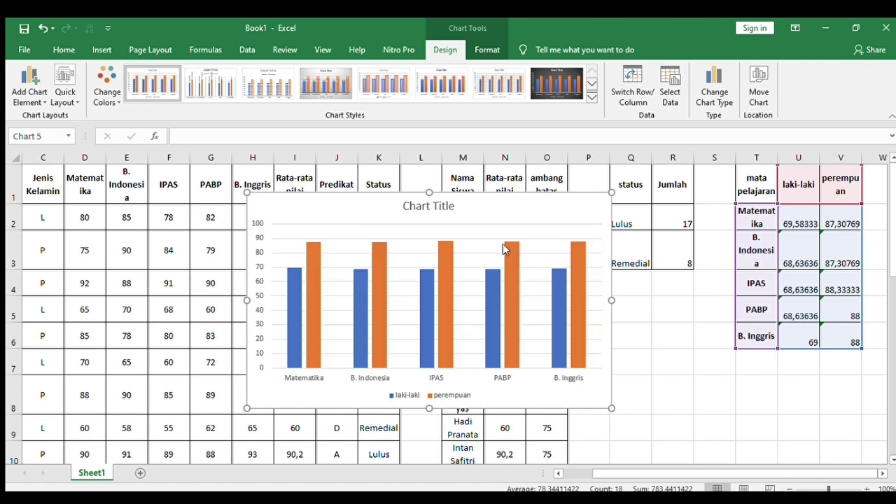
- Change the title of the gender averages chart to "grafik kelompok" and enlarge the chart further
{"action": "left_click", "coordinate": [455, 208]}
{"action": "left_click_drag", "start_coordinate": [456, 206], "coordinate": [410, 204]}
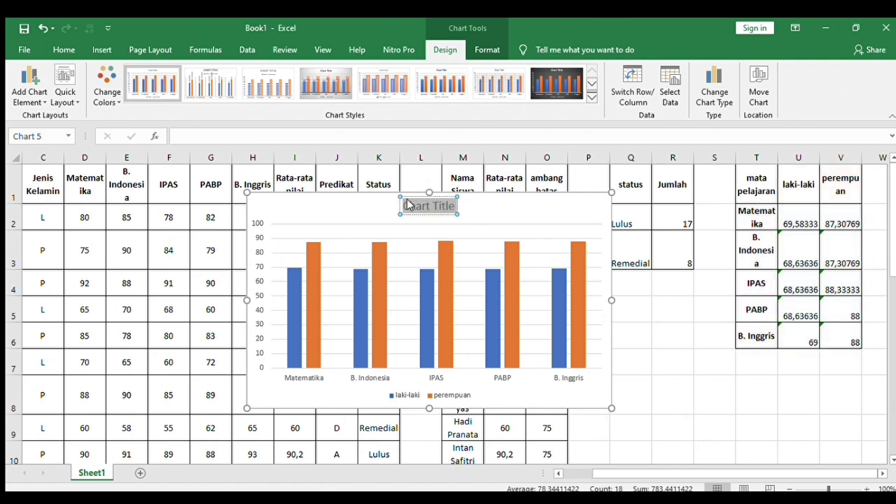
{"action": "type", "text": "gar"}
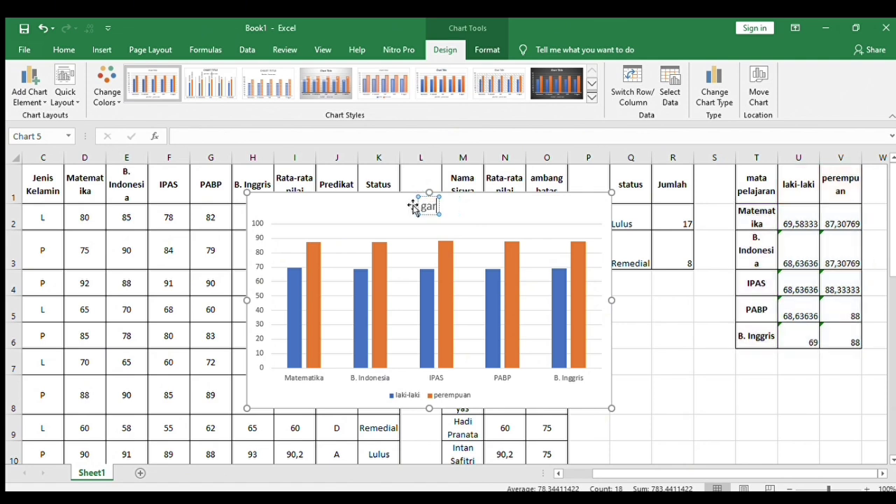
{"action": "key", "text": "BackSpace"}
{"action": "key", "text": "BackSpace"}
{"action": "type", "text": "rafik"}
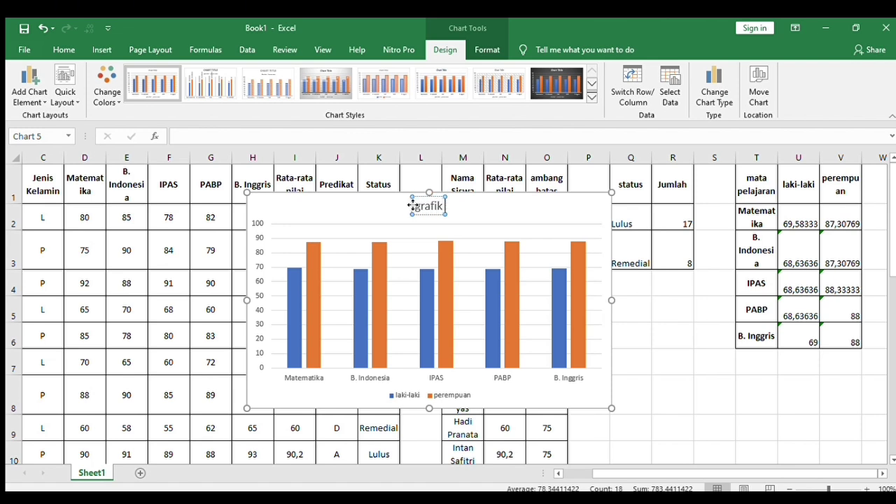
{"action": "type", "text": " kelompok"}
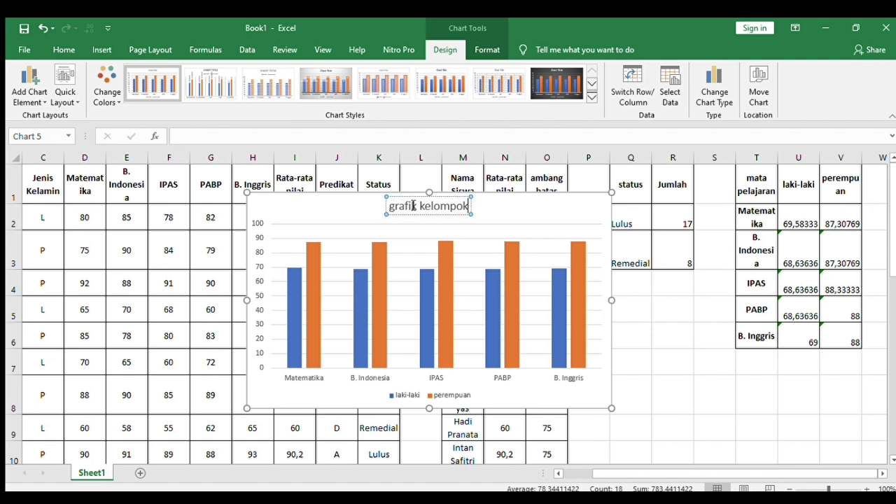
{"action": "left_click_drag", "start_coordinate": [247, 192], "coordinate": [220, 177]}
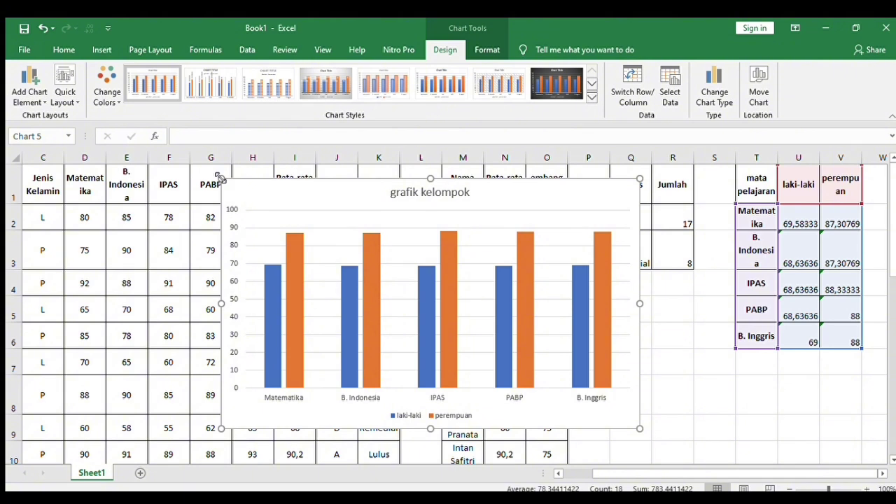